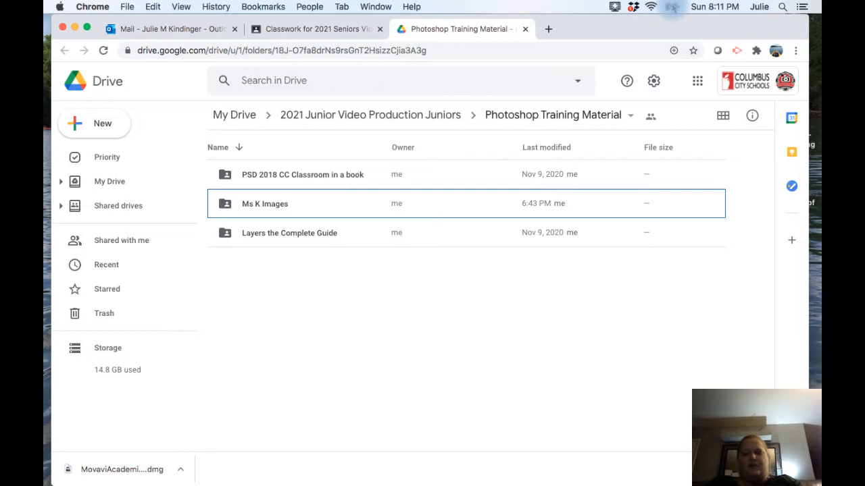
Switch to Google Classroom and show the Classwork page of the 2021 Junior Video Production class
{"action": "left_click", "coordinate": [333, 31]}
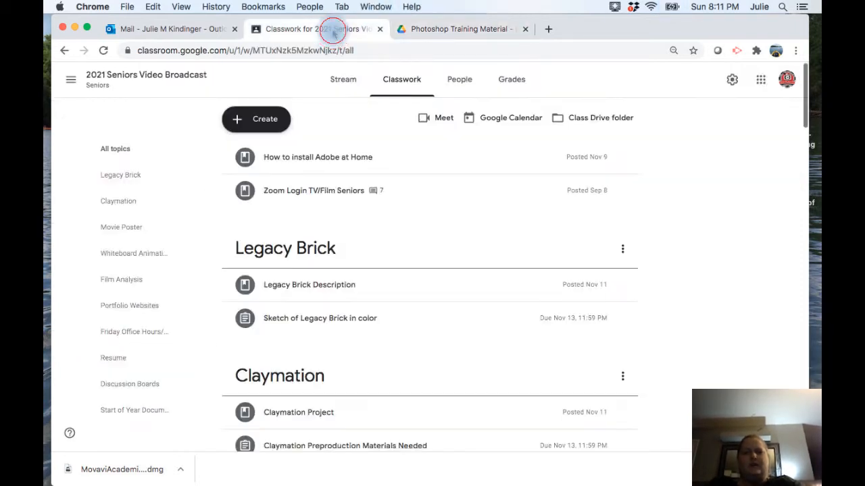
{"action": "left_click", "coordinate": [68, 81]}
{"action": "left_click", "coordinate": [105, 276]}
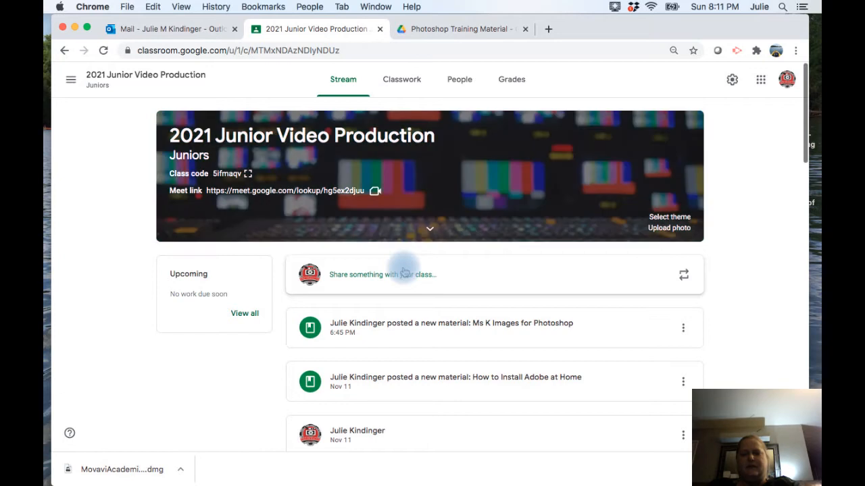
{"action": "left_click", "coordinate": [420, 86]}
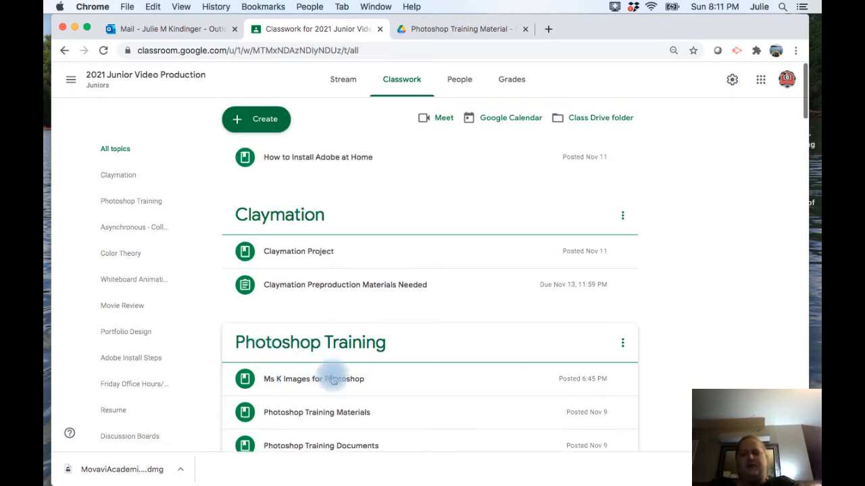
View the Ms K Images for Photoshop material under Photoshop Training and open its attached Ms K Images Drive folder
{"action": "scroll", "coordinate": [332, 380], "scroll_direction": "down", "scroll_amount": 2}
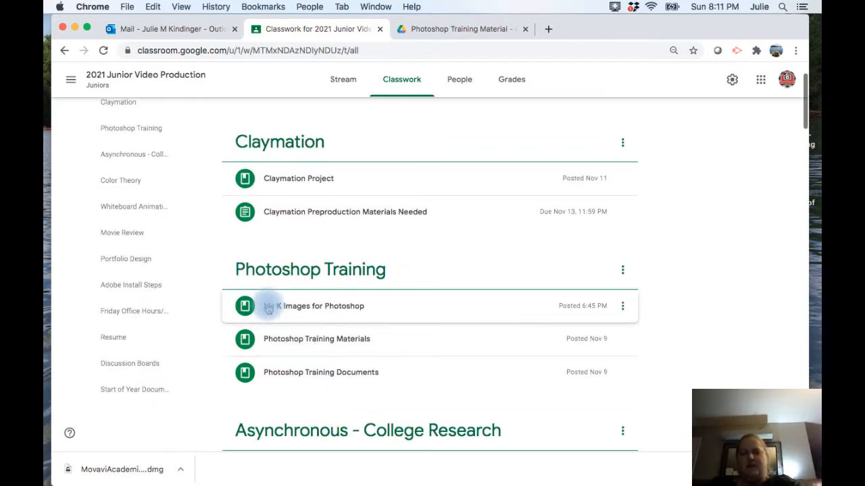
{"action": "left_click", "coordinate": [268, 308]}
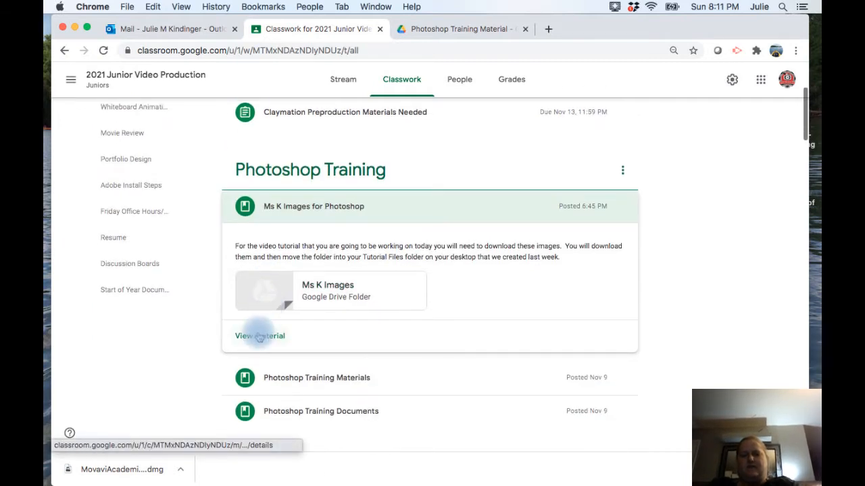
{"action": "left_click", "coordinate": [259, 336]}
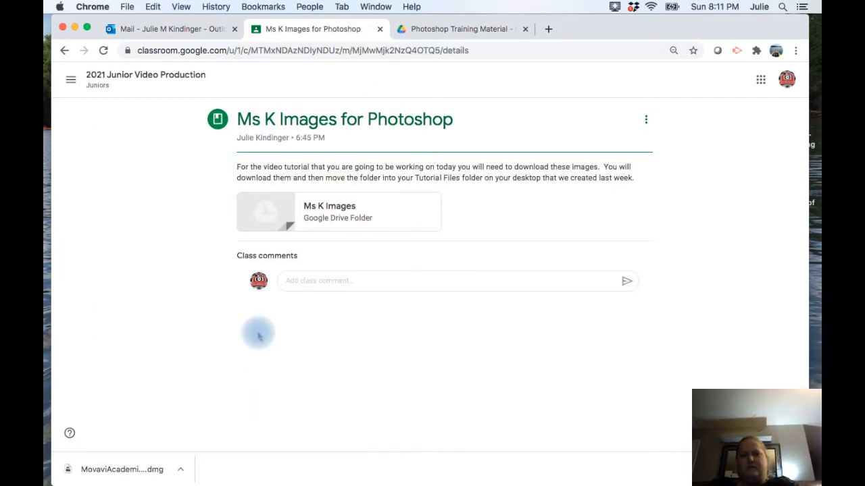
{"action": "right_click", "coordinate": [324, 210]}
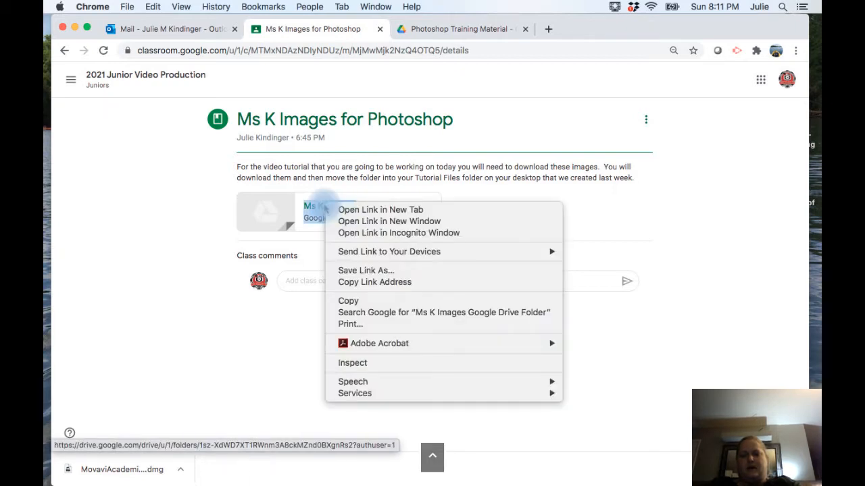
{"action": "left_click", "coordinate": [324, 206]}
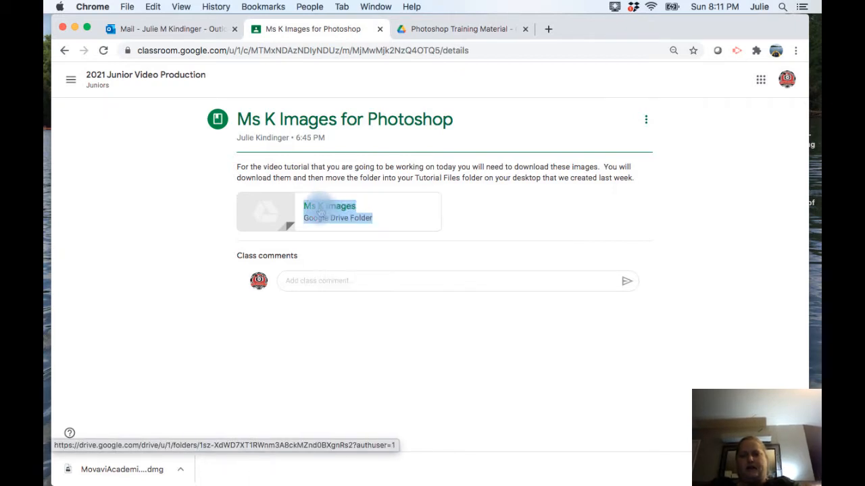
{"action": "left_click", "coordinate": [320, 210]}
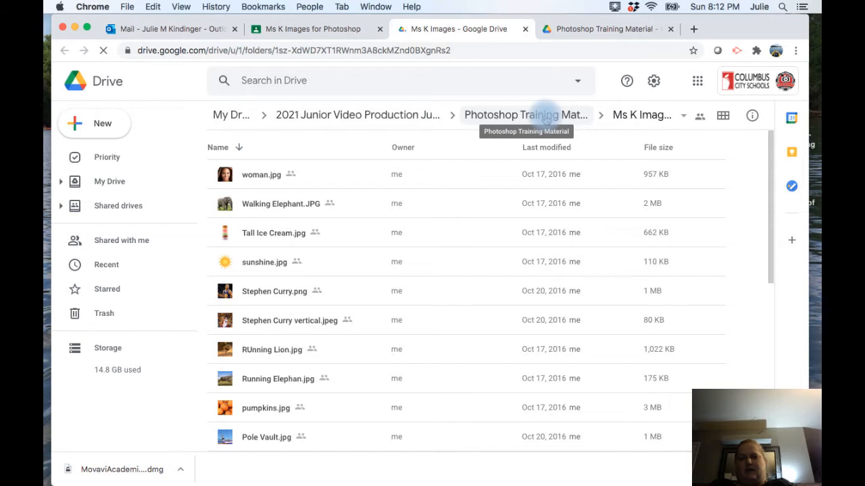
Go up to the Photoshop Training Material folder and download the Ms K Images folder, agreeing to leave the site
{"action": "left_click", "coordinate": [545, 120]}
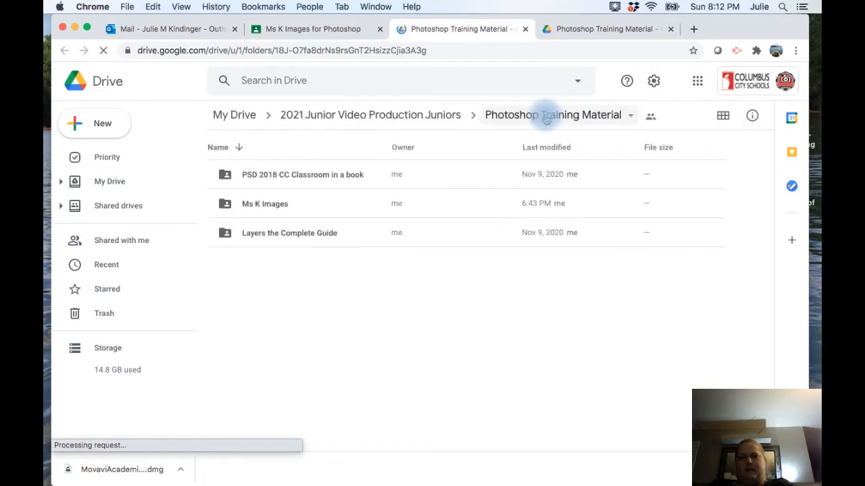
{"action": "left_click", "coordinate": [471, 210], "text": "ctrl"}
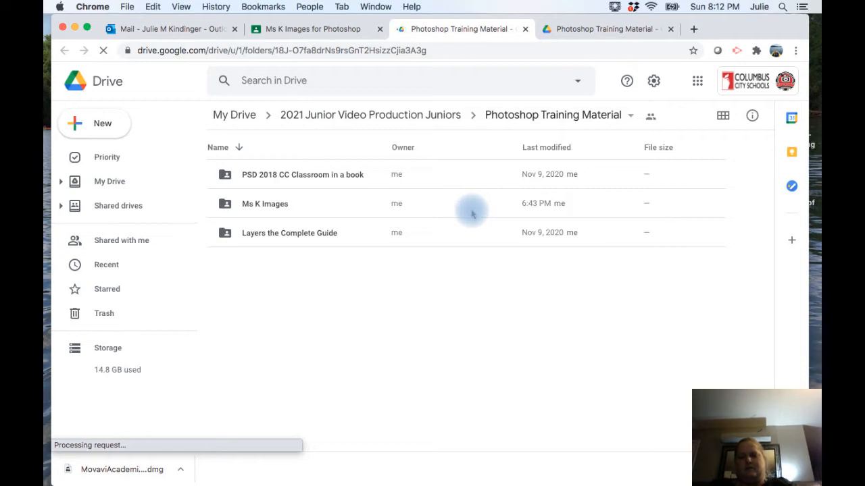
{"action": "right_click", "coordinate": [471, 215]}
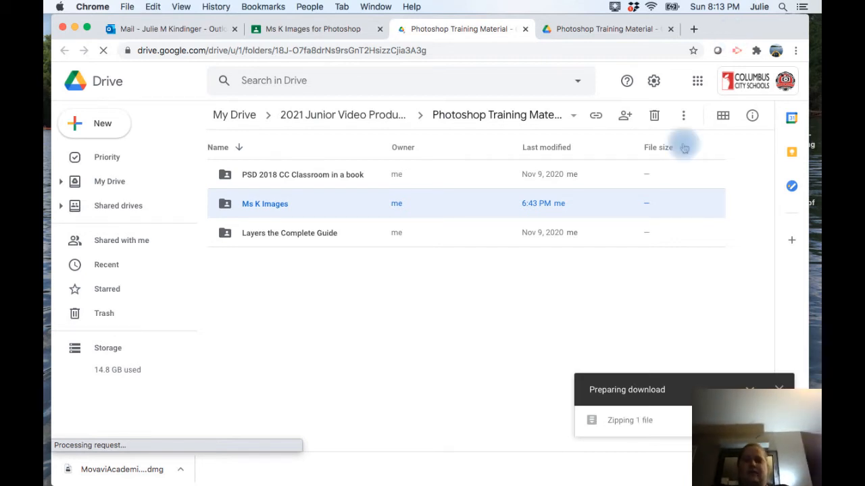
{"action": "left_click", "coordinate": [597, 317]}
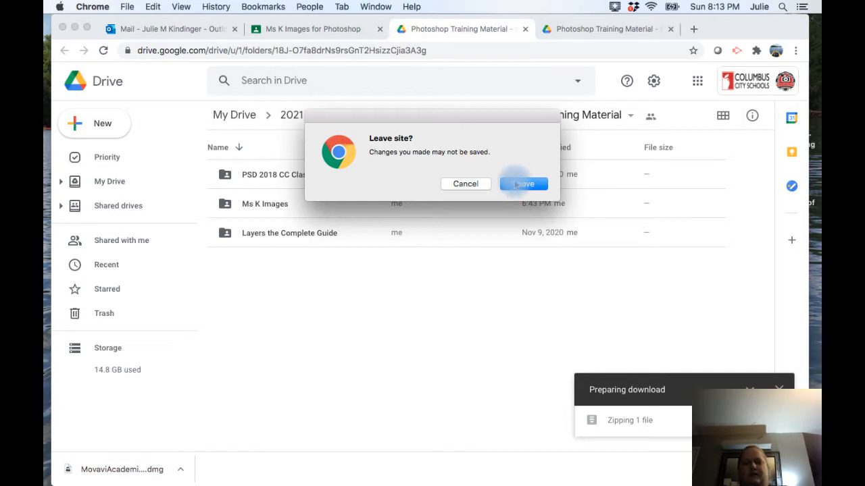
{"action": "left_click", "coordinate": [524, 183]}
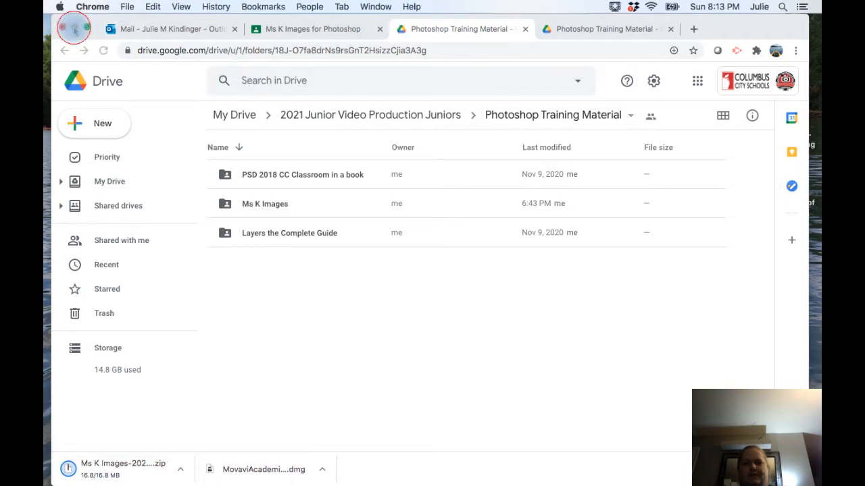
Minimize the browser, show Downloads in Finder with a wider Name column, and extract Ms K Images-20201116T003752Z-001.zip
{"action": "left_click", "coordinate": [74, 28]}
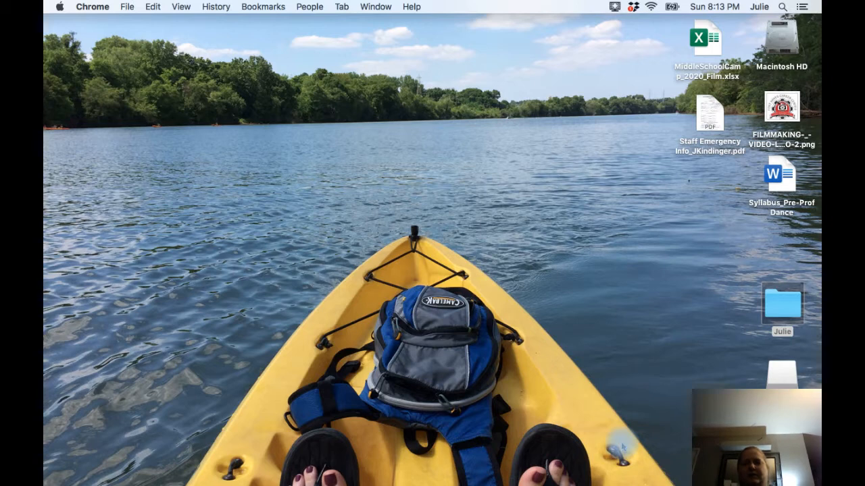
{"action": "mouse_move", "coordinate": [529, 476]}
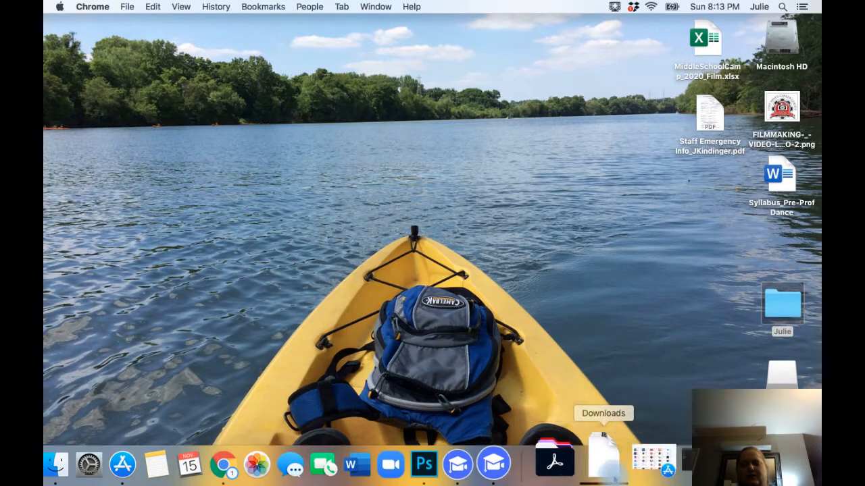
{"action": "left_click", "coordinate": [612, 473]}
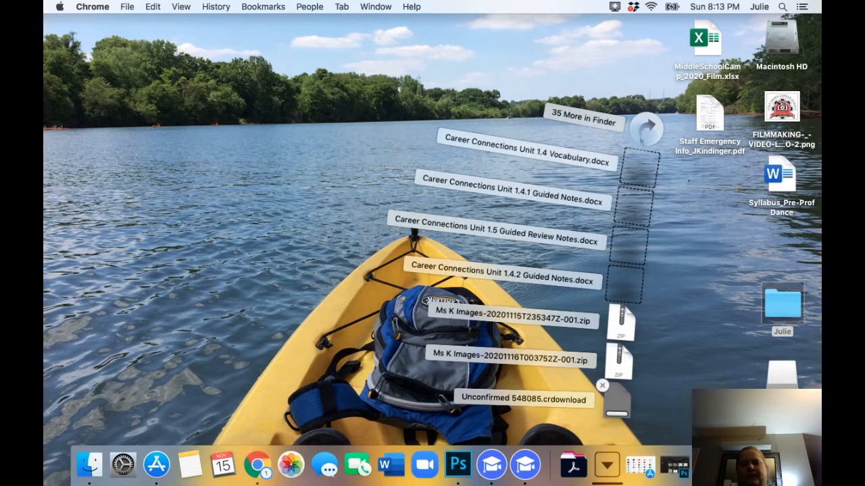
{"action": "left_click", "coordinate": [641, 134]}
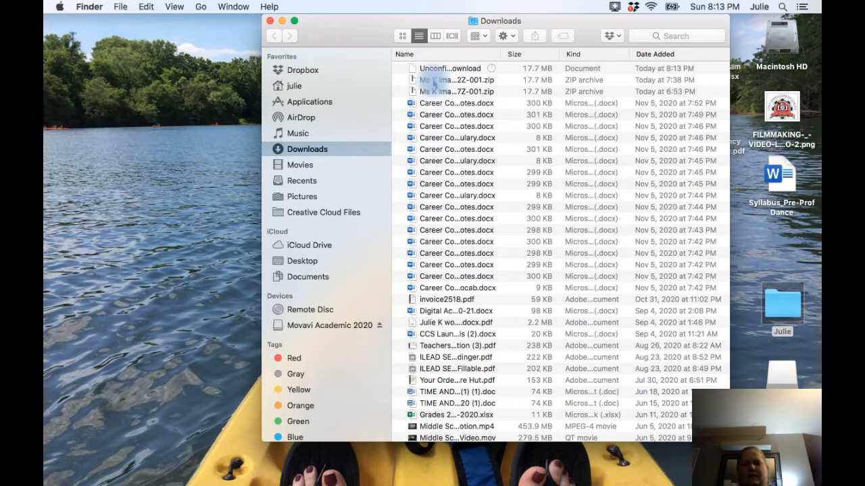
{"action": "left_click_drag", "start_coordinate": [498, 54], "coordinate": [658, 59]}
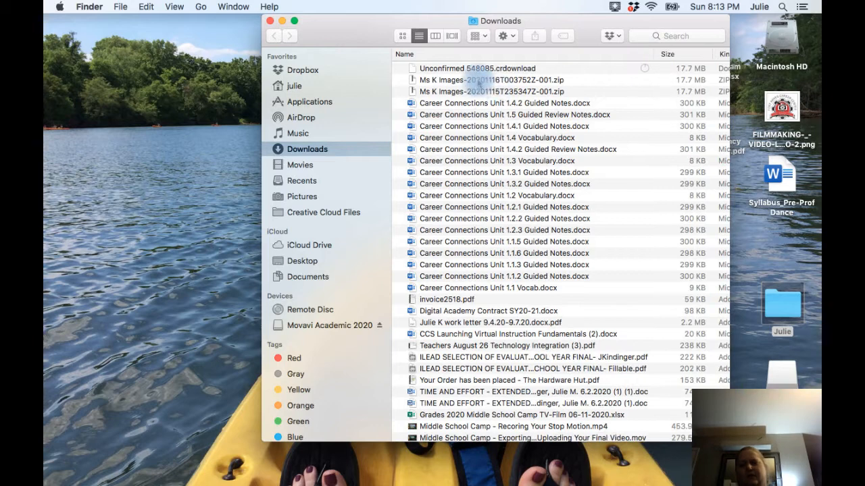
{"action": "double_click", "coordinate": [479, 80]}
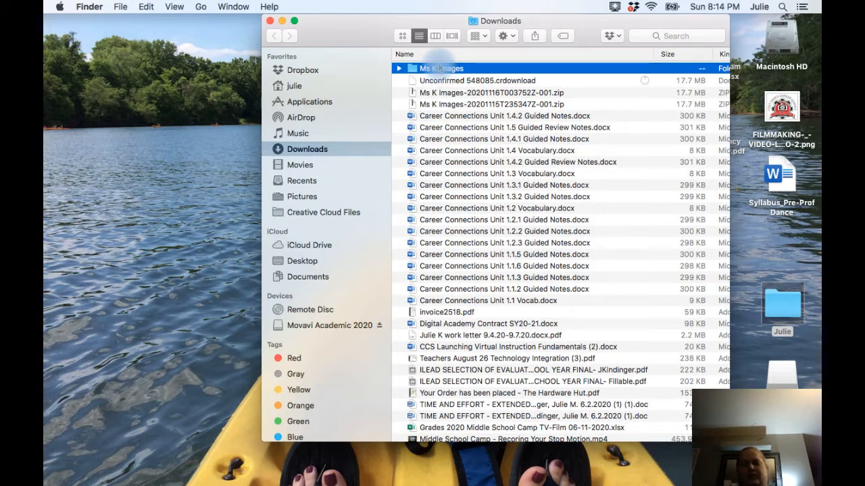
Open the personal folder from the desktop, place its window beside Downloads, and display it in column view
{"action": "left_click_drag", "start_coordinate": [546, 15], "coordinate": [367, 5]}
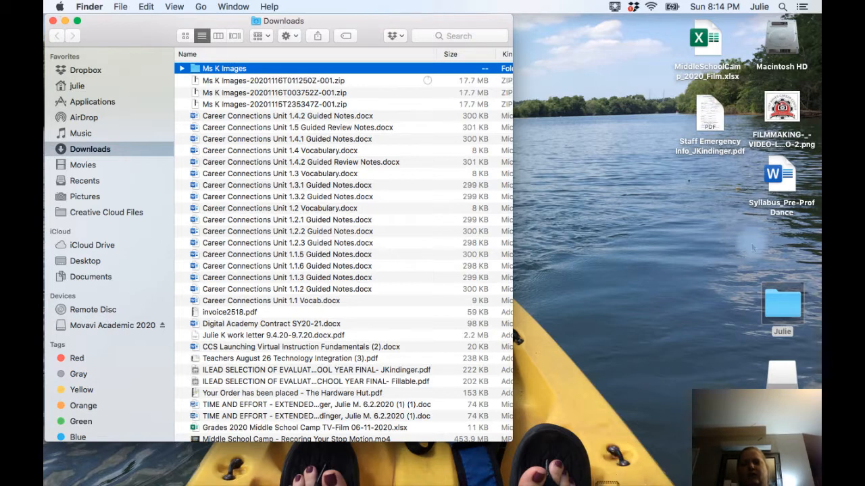
{"action": "double_click", "coordinate": [784, 305]}
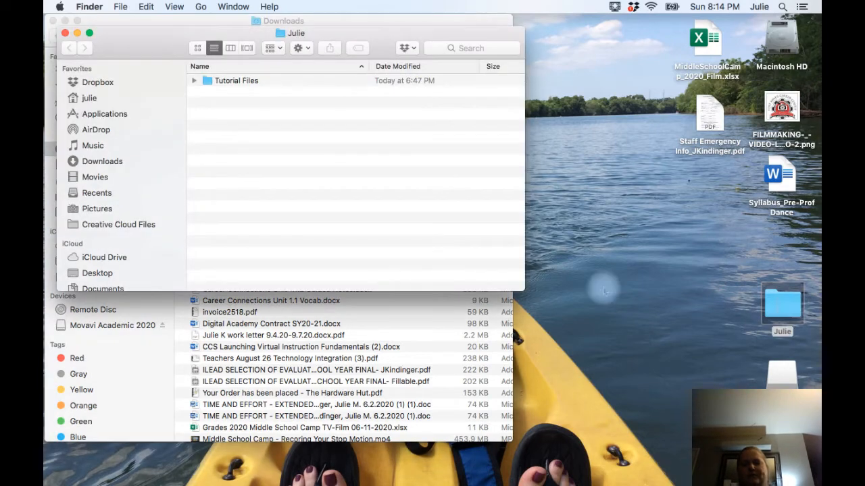
{"action": "left_click_drag", "start_coordinate": [171, 50], "coordinate": [396, 136]}
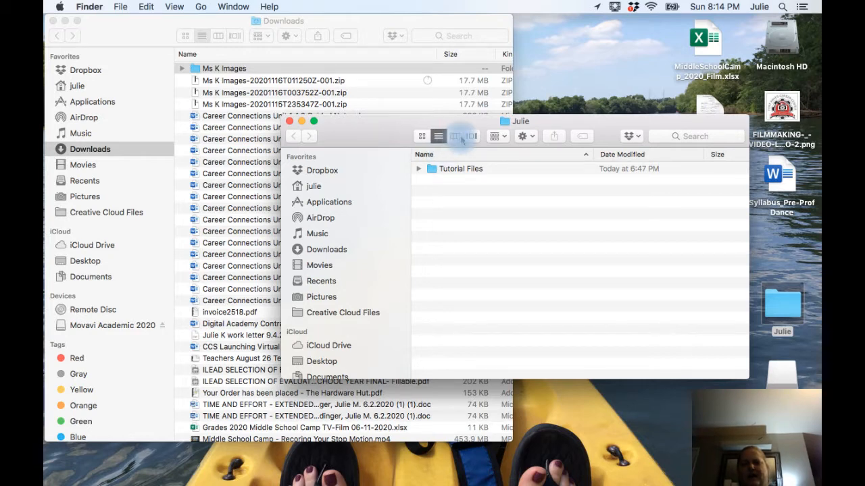
{"action": "key", "text": "alt+super+equal"}
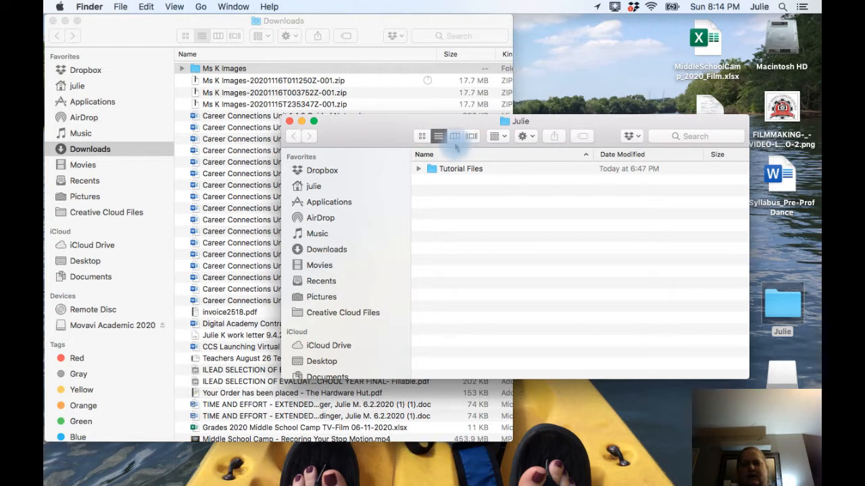
{"action": "left_click", "coordinate": [454, 137]}
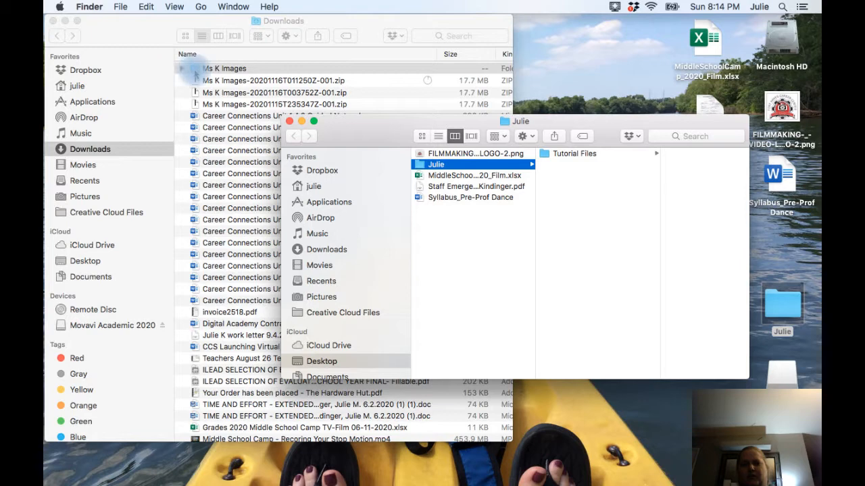
Move the Ms K Images folder from Downloads into Tutorial Files, check its location and contents, and close both Finder windows
{"action": "left_click", "coordinate": [549, 216]}
{"action": "left_click_drag", "start_coordinate": [549, 217], "coordinate": [689, 191]}
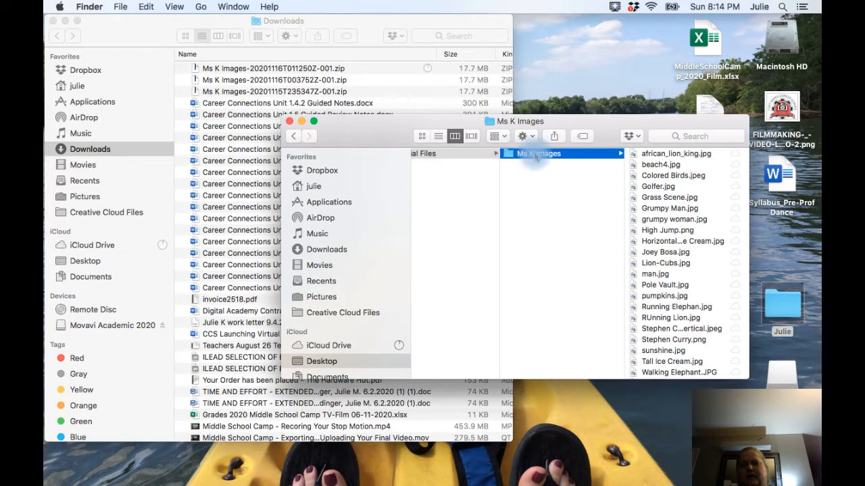
{"action": "scroll", "coordinate": [534, 222], "scroll_direction": "left", "scroll_amount": 1}
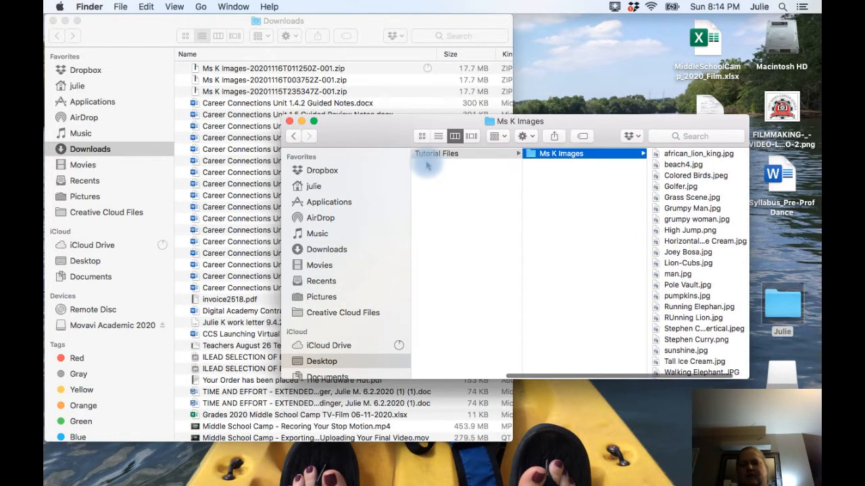
{"action": "scroll", "coordinate": [427, 166], "scroll_direction": "left", "scroll_amount": 6}
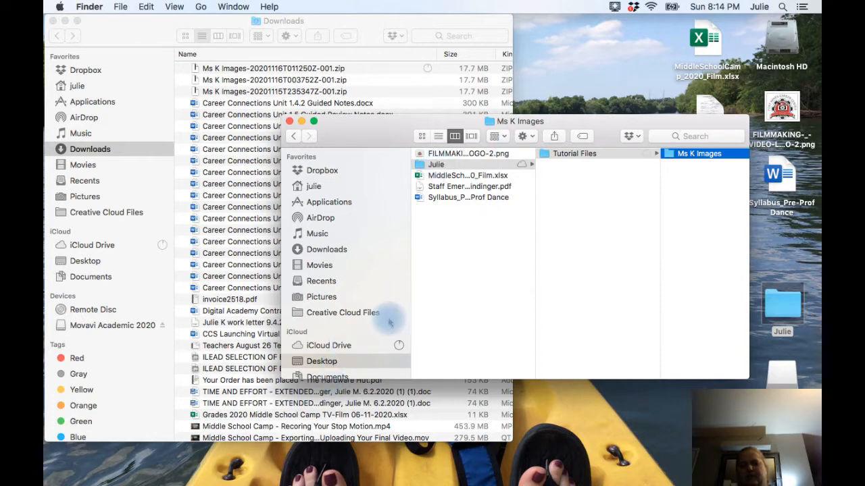
{"action": "scroll", "coordinate": [445, 168], "scroll_direction": "right", "scroll_amount": 1}
{"action": "scroll", "coordinate": [444, 168], "scroll_direction": "right", "scroll_amount": 2}
{"action": "scroll", "coordinate": [583, 174], "scroll_direction": "right", "scroll_amount": 1}
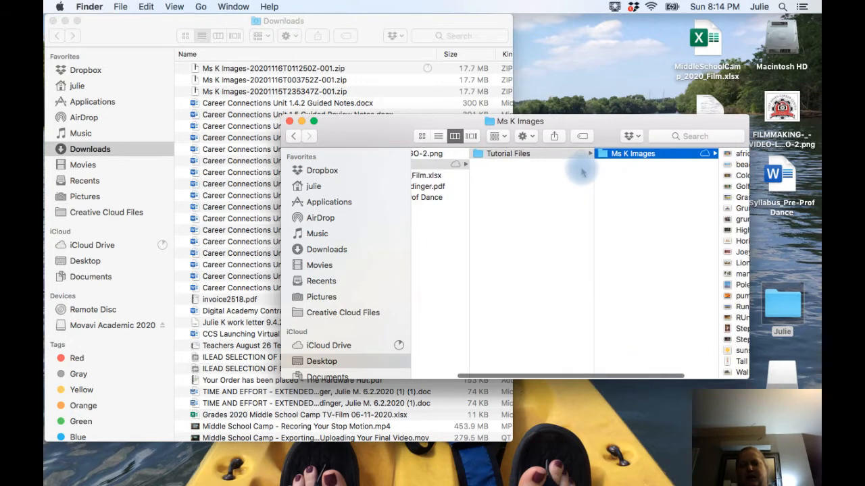
{"action": "scroll", "coordinate": [583, 173], "scroll_direction": "right", "scroll_amount": 3}
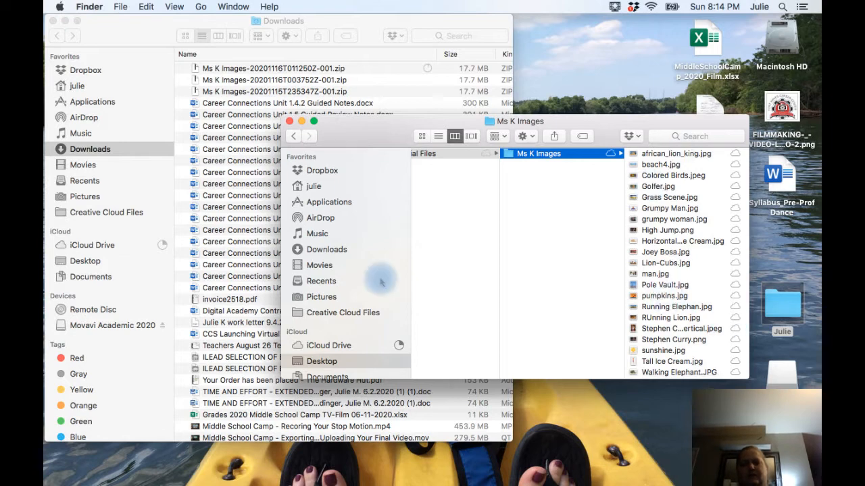
{"action": "left_click", "coordinate": [289, 121]}
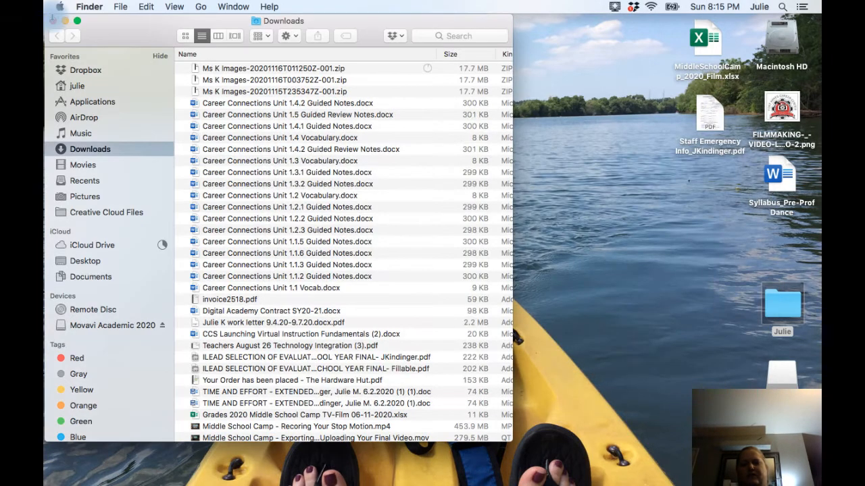
{"action": "left_click", "coordinate": [52, 21]}
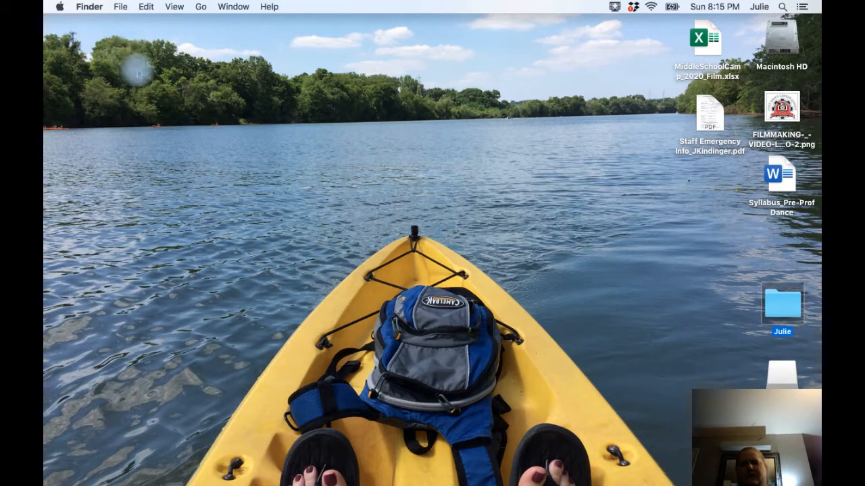
Switch to Photoshop, start opening files, and browse through the personal desktop folder and Tutorial Files to Ms K Images
{"action": "mouse_move", "coordinate": [577, 481]}
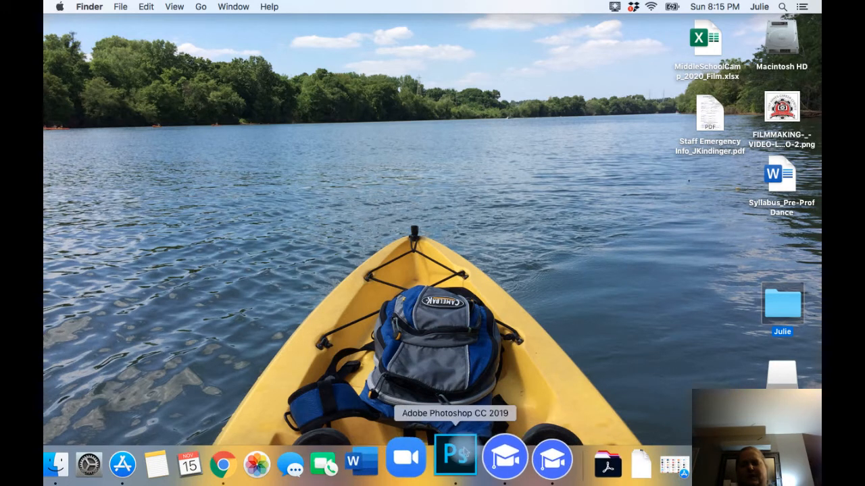
{"action": "left_click", "coordinate": [456, 459]}
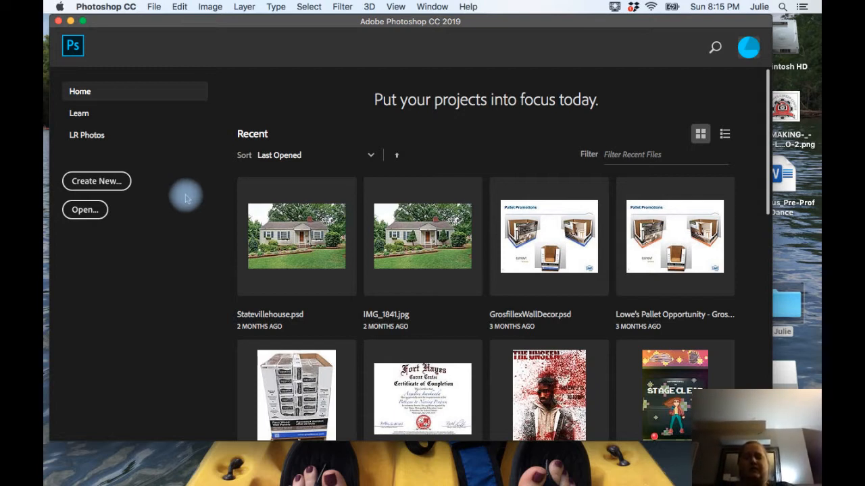
{"action": "left_click", "coordinate": [98, 212]}
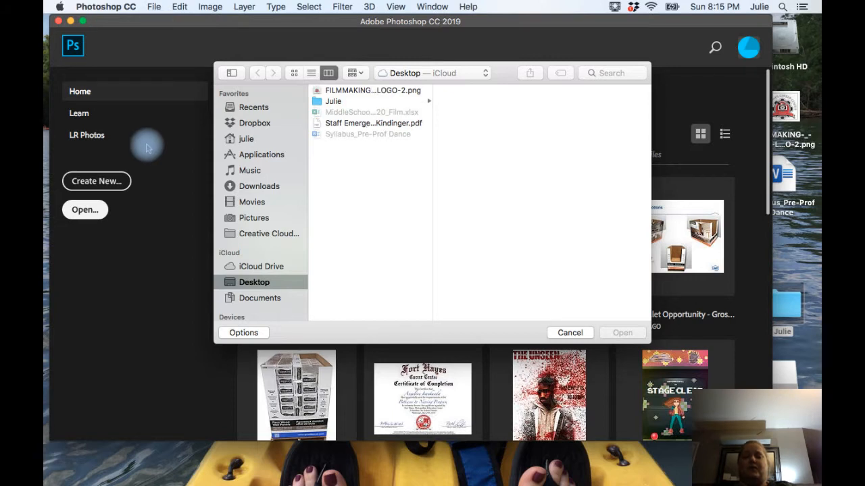
{"action": "left_click", "coordinate": [325, 100]}
{"action": "left_click", "coordinate": [485, 94]}
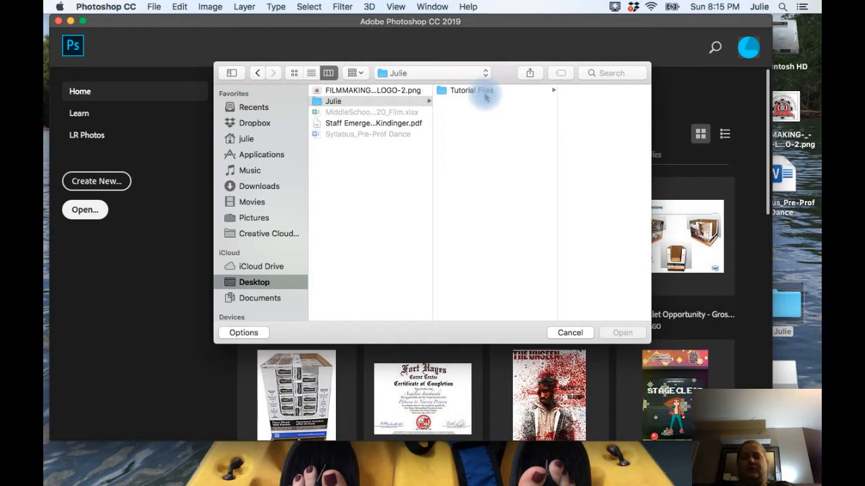
{"action": "left_click", "coordinate": [546, 90]}
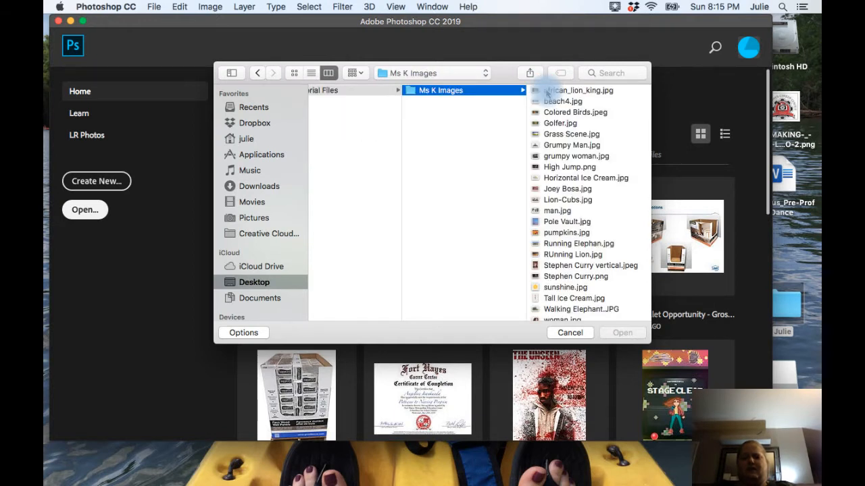
Select all images in Ms K Images from african_lion_king.jpg through woman.jpg and open them together
{"action": "left_click", "coordinate": [546, 92]}
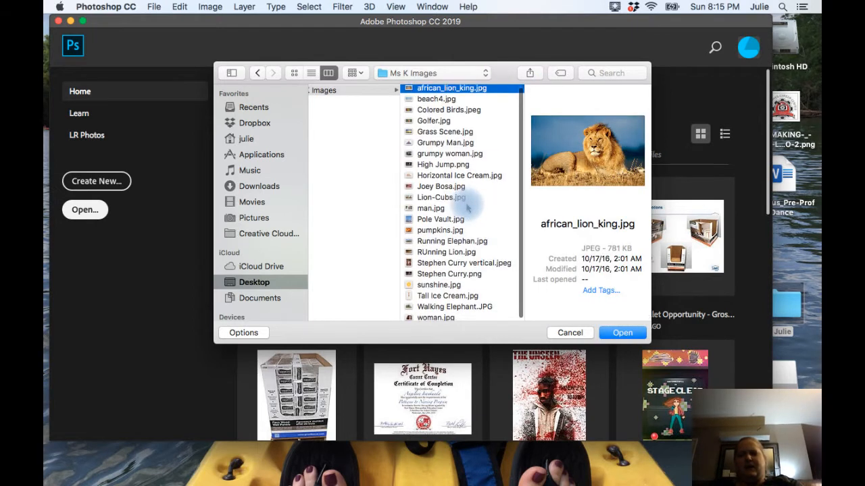
{"action": "scroll", "coordinate": [468, 209], "scroll_direction": "down", "scroll_amount": 2}
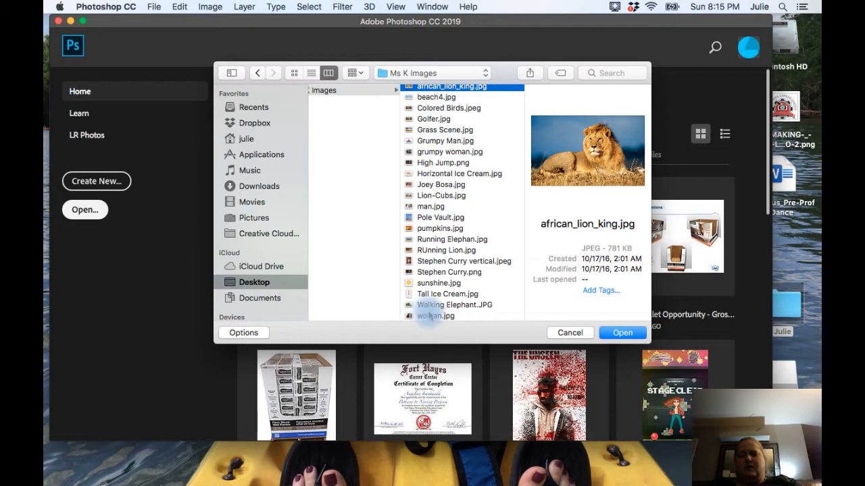
{"action": "left_click", "coordinate": [429, 316], "text": "shift"}
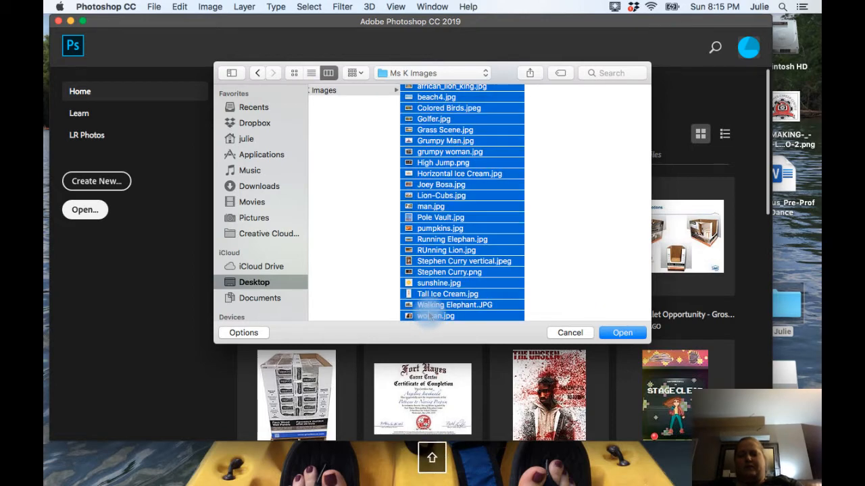
{"action": "left_click", "coordinate": [621, 336]}
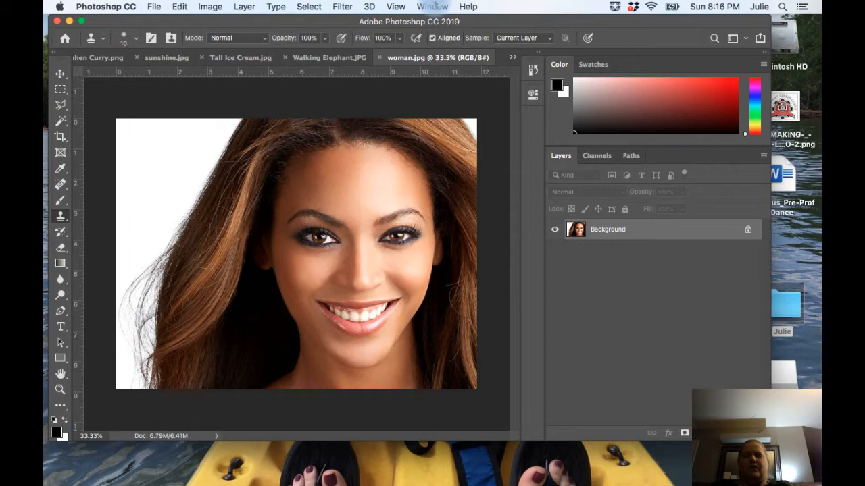
Set the workspace to Essentials (Default)
{"action": "left_click", "coordinate": [433, 6]}
{"action": "left_click", "coordinate": [432, 6]}
{"action": "left_click", "coordinate": [433, 6]}
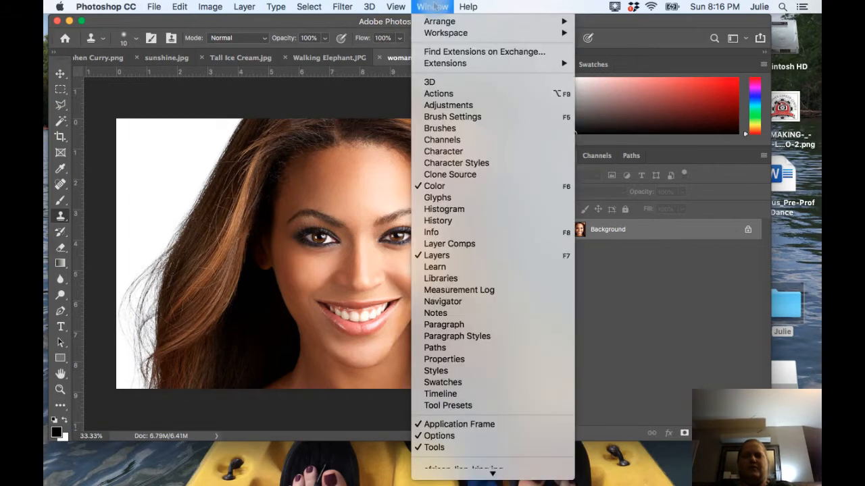
{"action": "mouse_move", "coordinate": [435, 23]}
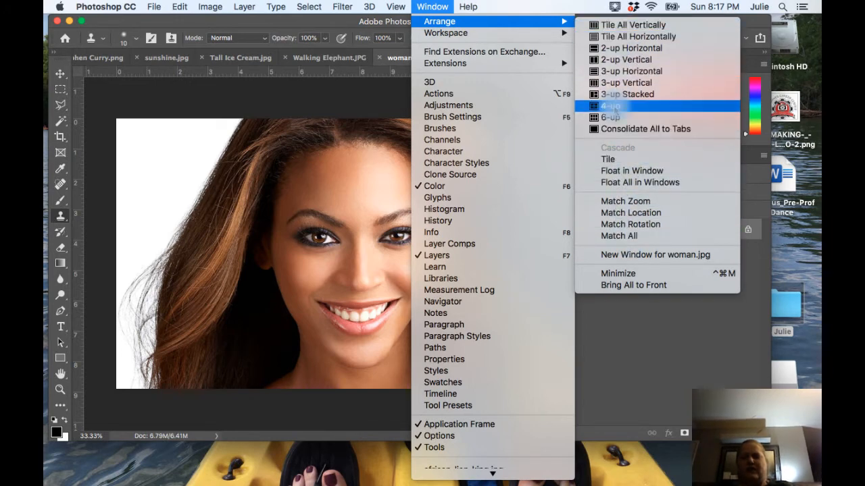
{"action": "mouse_move", "coordinate": [529, 34]}
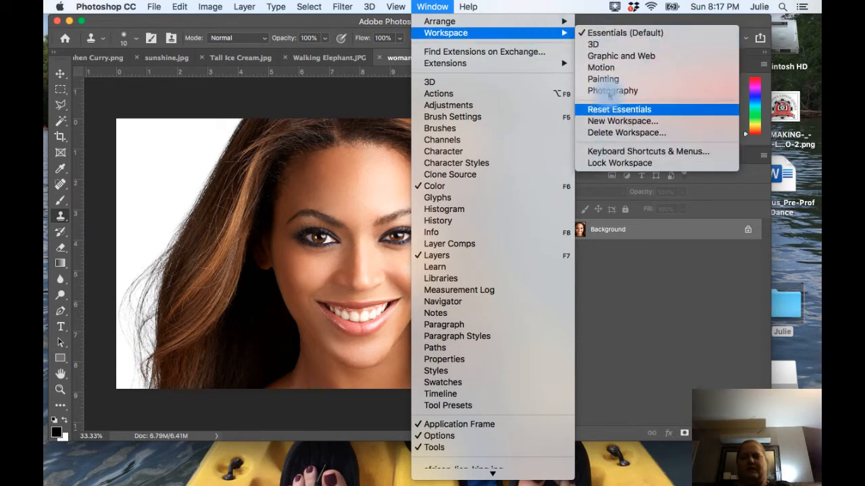
{"action": "left_click", "coordinate": [600, 33]}
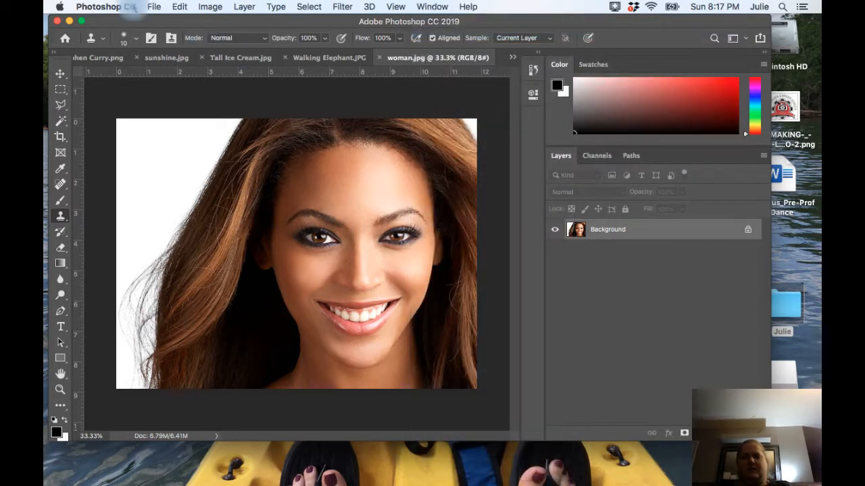
Expand the Photoshop window to fill the screen and narrow the Color and Layers panel column to enlarge the canvas area
{"action": "left_click", "coordinate": [81, 22]}
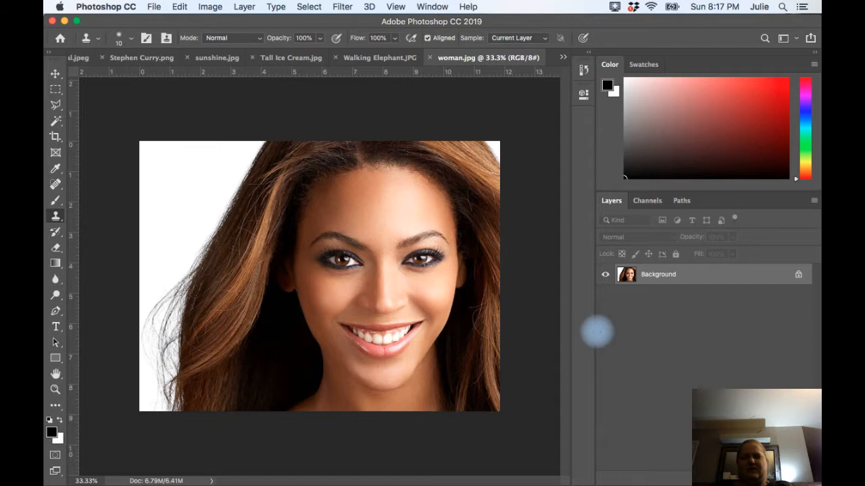
{"action": "left_click_drag", "start_coordinate": [594, 331], "coordinate": [689, 336]}
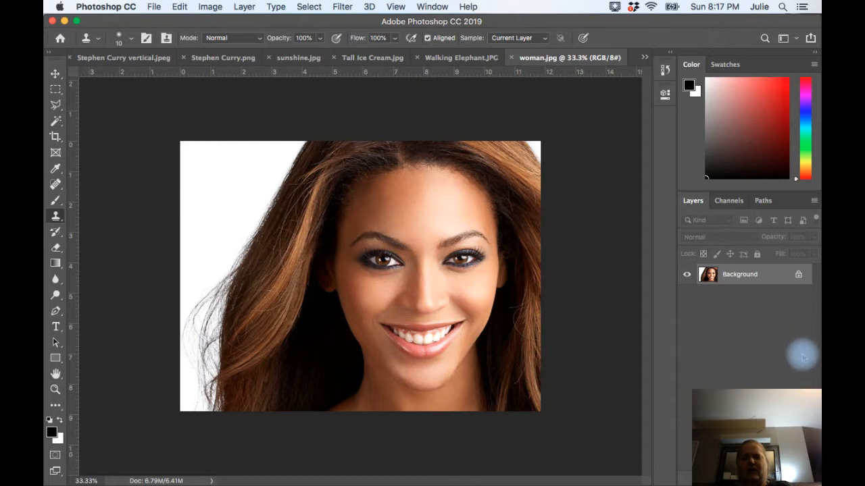
{"action": "left_click", "coordinate": [678, 468]}
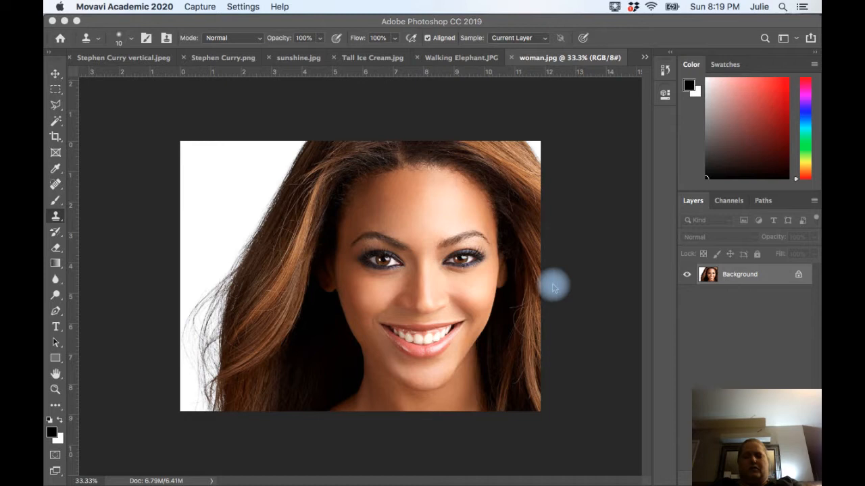
{"action": "key", "text": "alt+super+equal"}
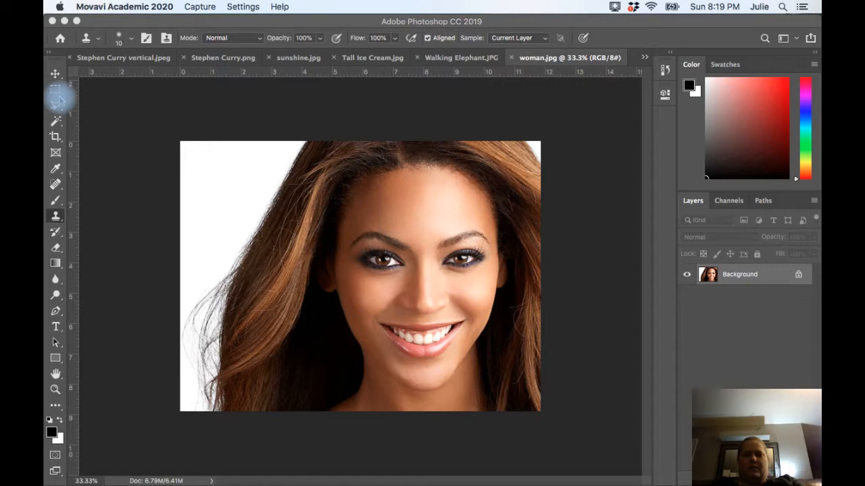
Review the marquee and lasso tool variants, and choose the standard Lasso Tool
{"action": "left_click", "coordinate": [58, 96]}
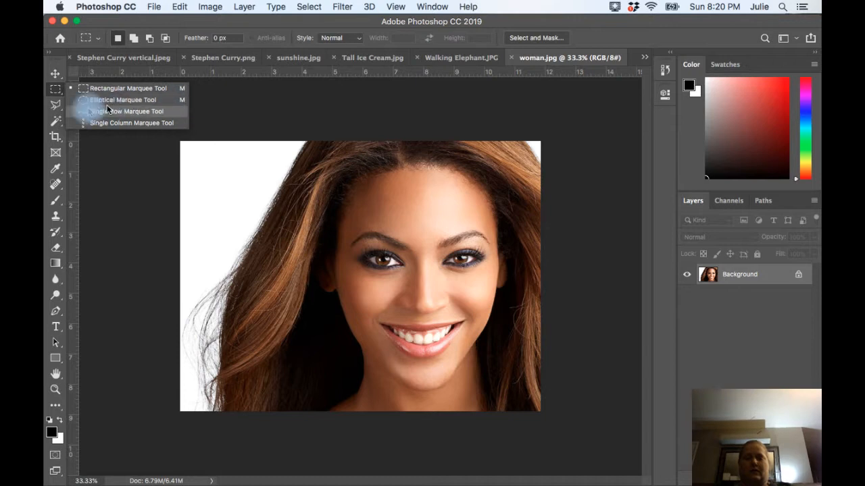
{"action": "left_click", "coordinate": [53, 106]}
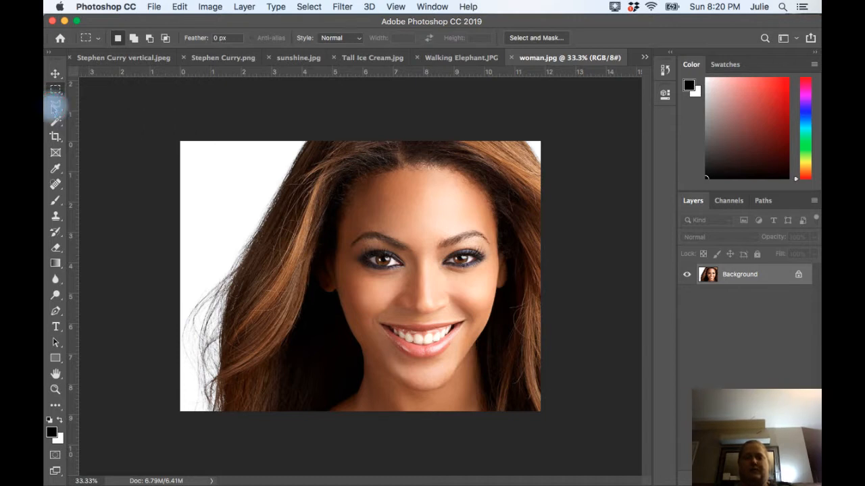
{"action": "left_click", "coordinate": [56, 106]}
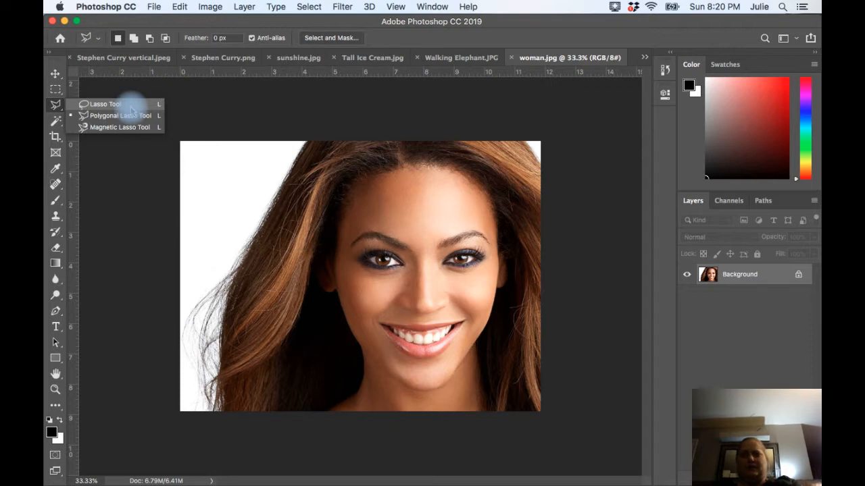
{"action": "left_click", "coordinate": [108, 105]}
{"action": "key", "text": "alt+super+minus"}
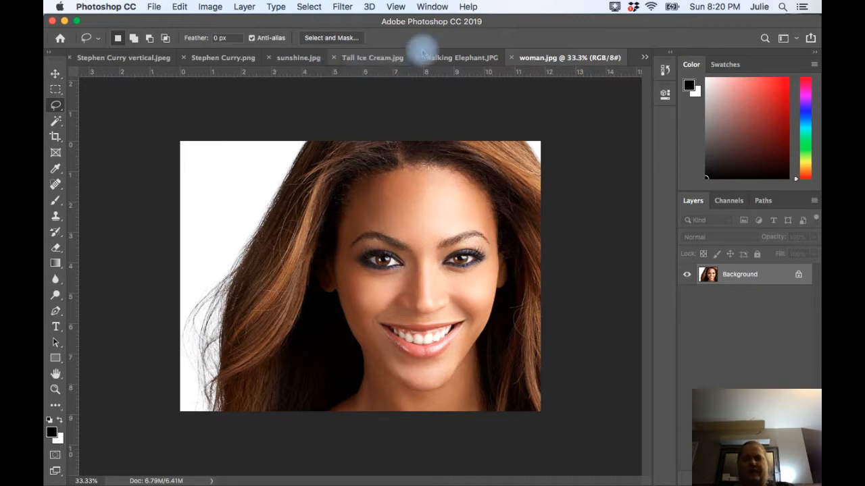
Look through the Walking Elephant, Tall Ice Cream and sunshine images and bring up Stephen Curry.png
{"action": "left_click", "coordinate": [446, 60]}
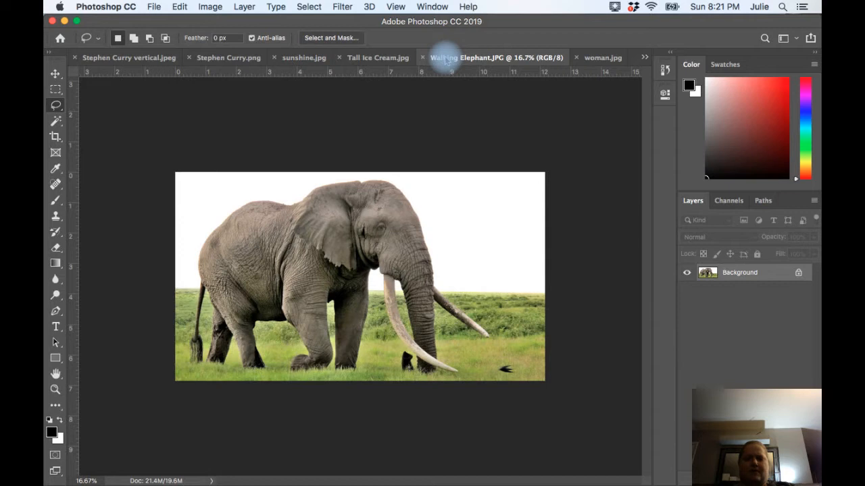
{"action": "left_click", "coordinate": [380, 59]}
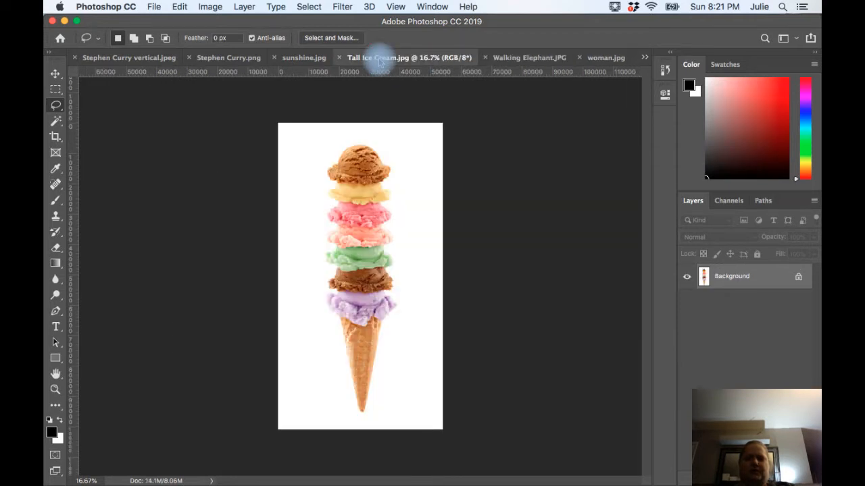
{"action": "left_click", "coordinate": [301, 60]}
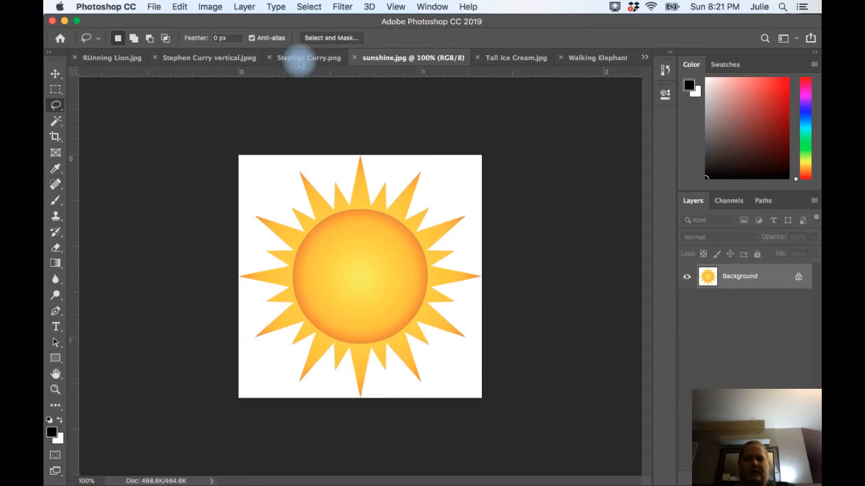
{"action": "left_click", "coordinate": [297, 58]}
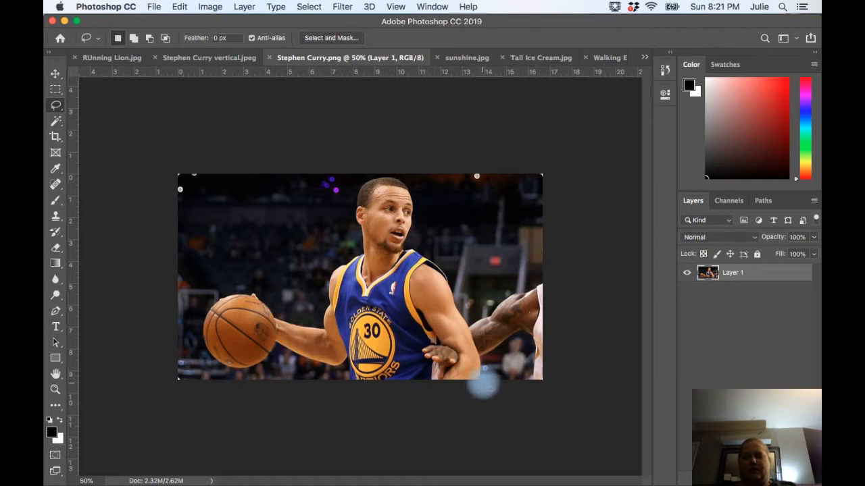
Trace a freehand Lasso selection around the player and the basketball, and copy it to a new layer with Layer Via Copy
{"action": "key", "text": "alt+super+equal"}
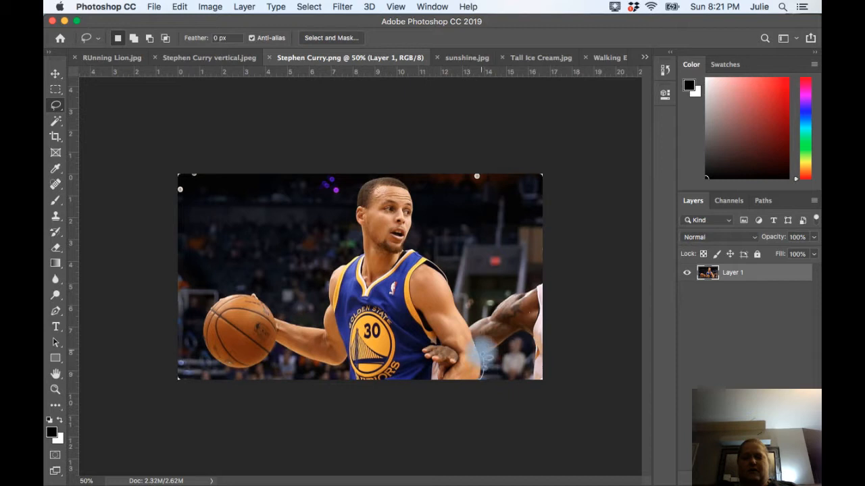
{"action": "mouse_move", "coordinate": [484, 355]}
{"action": "left_mouse_down"}
{"action": "mouse_move", "coordinate": [449, 273]}
{"action": "mouse_move", "coordinate": [408, 244]}
{"action": "mouse_move", "coordinate": [411, 180]}
{"action": "mouse_move", "coordinate": [391, 170]}
{"action": "mouse_move", "coordinate": [353, 182]}
{"action": "mouse_move", "coordinate": [354, 251]}
{"action": "mouse_move", "coordinate": [322, 280]}
{"action": "mouse_move", "coordinate": [327, 315]}
{"action": "mouse_move", "coordinate": [316, 332]}
{"action": "mouse_move", "coordinate": [243, 285]}
{"action": "mouse_move", "coordinate": [204, 299]}
{"action": "mouse_move", "coordinate": [195, 314]}
{"action": "mouse_move", "coordinate": [194, 337]}
{"action": "mouse_move", "coordinate": [220, 374]}
{"action": "mouse_move", "coordinate": [285, 357]}
{"action": "mouse_move", "coordinate": [343, 373]}
{"action": "mouse_move", "coordinate": [350, 389]}
{"action": "mouse_move", "coordinate": [484, 385]}
{"action": "left_mouse_up"}
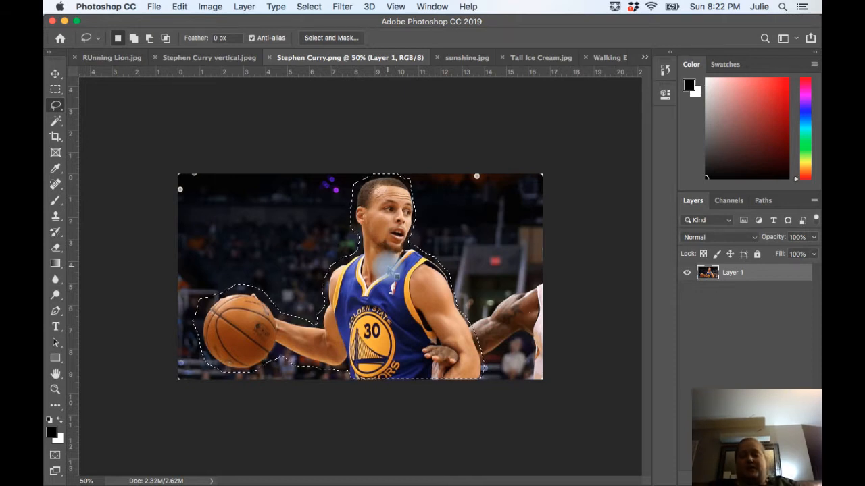
{"action": "right_click", "coordinate": [389, 268]}
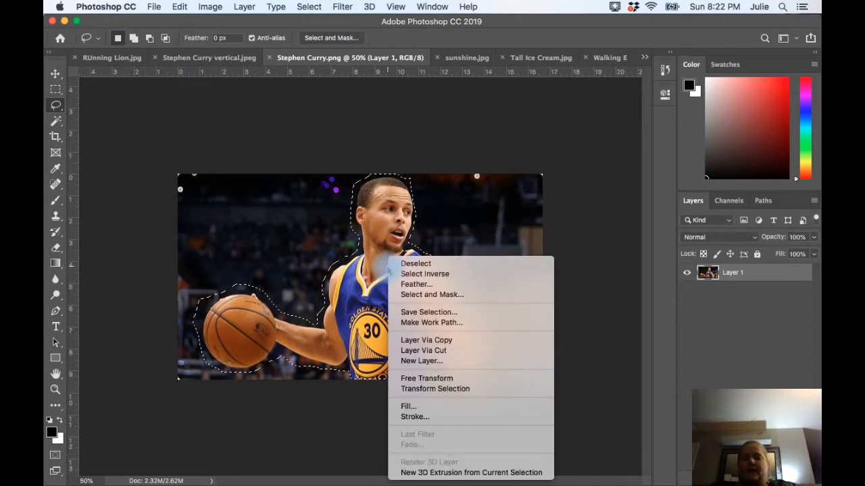
{"action": "left_click", "coordinate": [410, 343]}
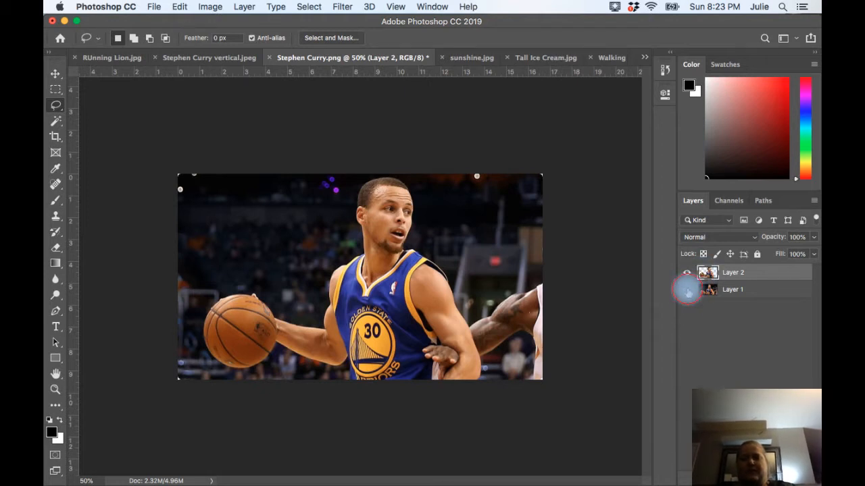
Hide Layer 1 and rename the copied cutout layer as Just Curry
{"action": "left_click", "coordinate": [688, 290]}
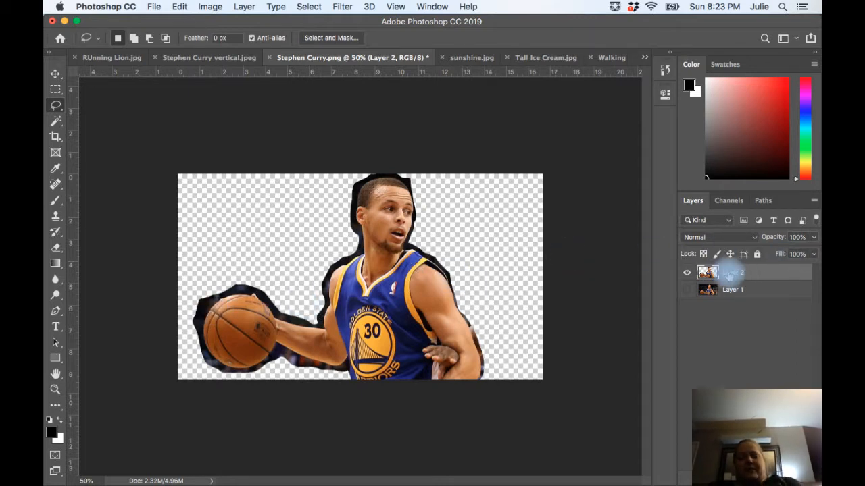
{"action": "left_click", "coordinate": [729, 273]}
{"action": "double_click", "coordinate": [729, 273]}
{"action": "type", "text": "Steph Curry"}
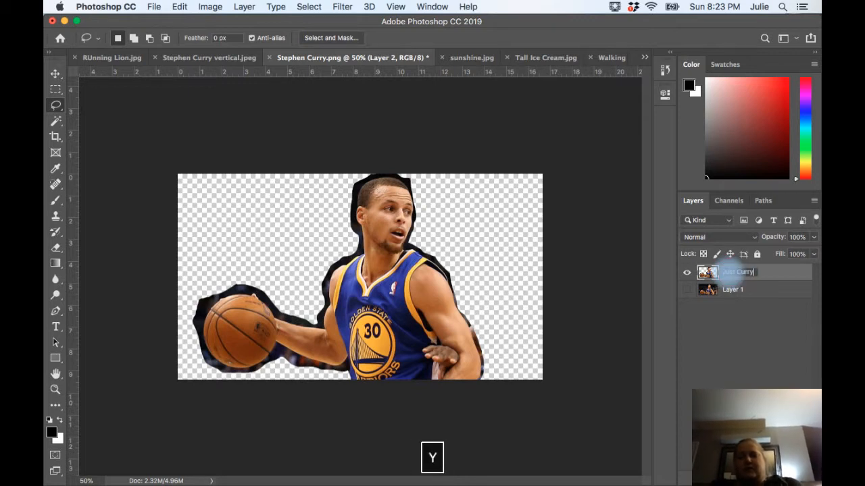
{"action": "key", "text": "Return"}
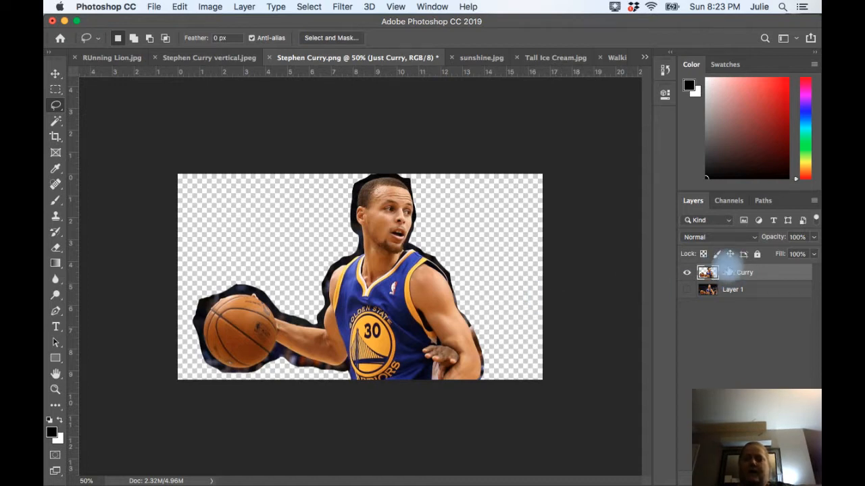
Rename the hidden Layer 1 as Original
{"action": "double_click", "coordinate": [733, 289]}
{"action": "type", "text": "Original"}
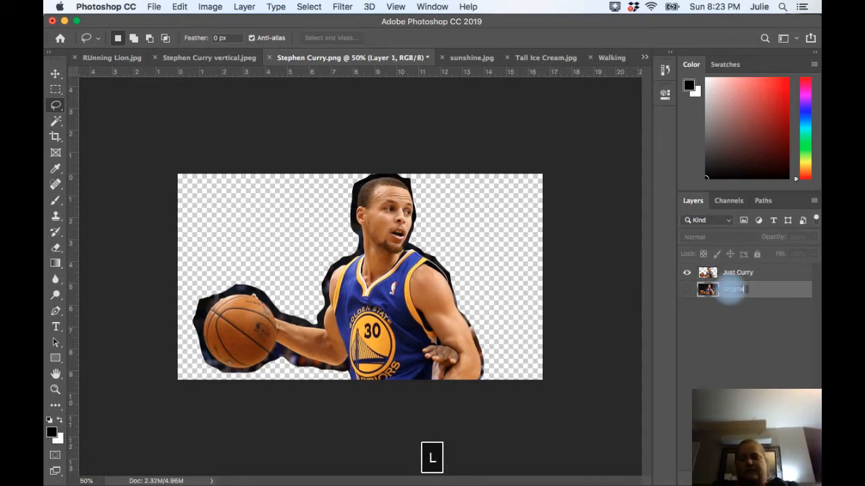
{"action": "key", "text": "Return"}
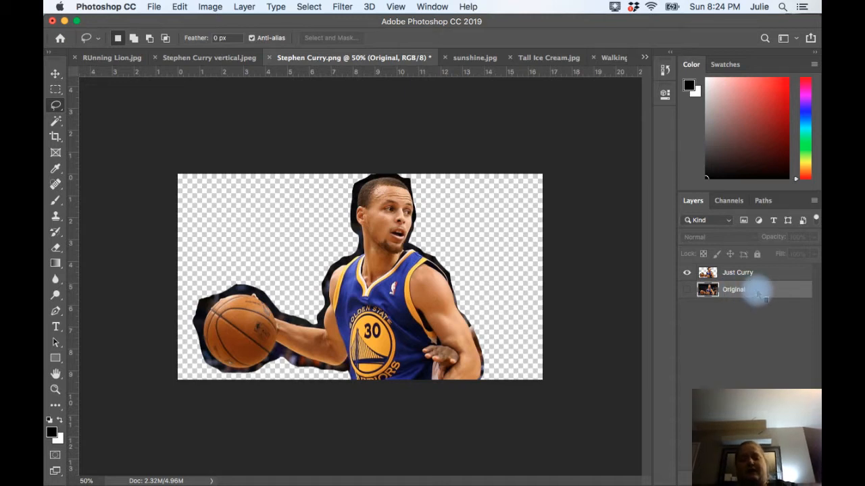
Duplicate the Original layer in the Stephen Curry.png document
{"action": "right_click", "coordinate": [758, 293]}
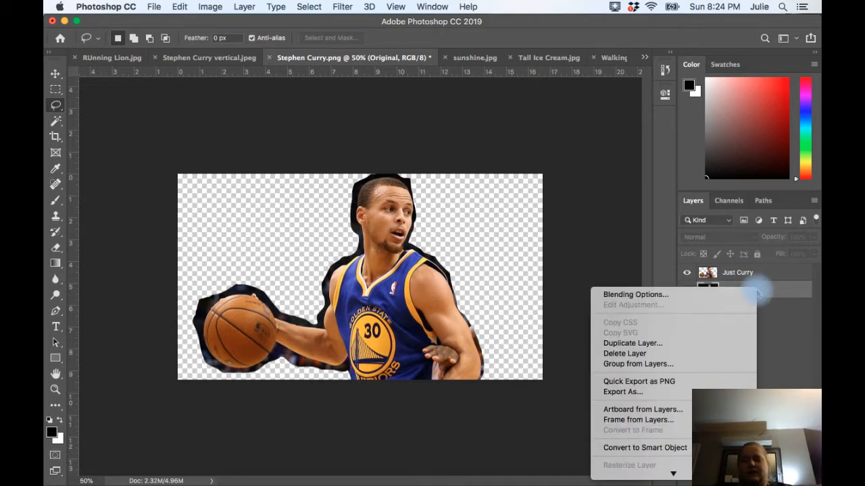
{"action": "left_click", "coordinate": [756, 291]}
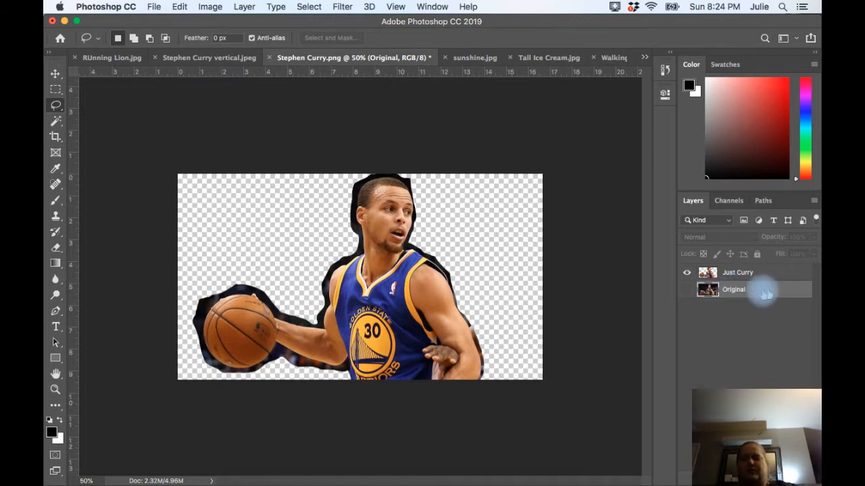
{"action": "right_click", "coordinate": [767, 295]}
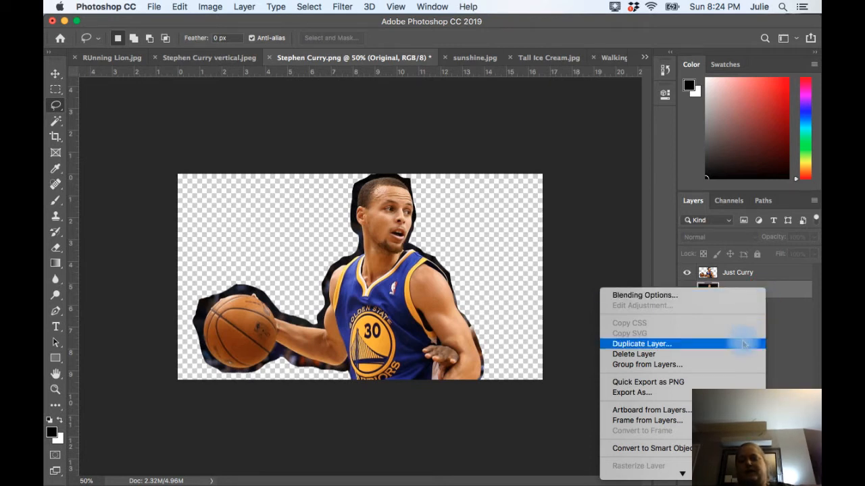
{"action": "left_click", "coordinate": [797, 333]}
{"action": "key", "text": "super+j"}
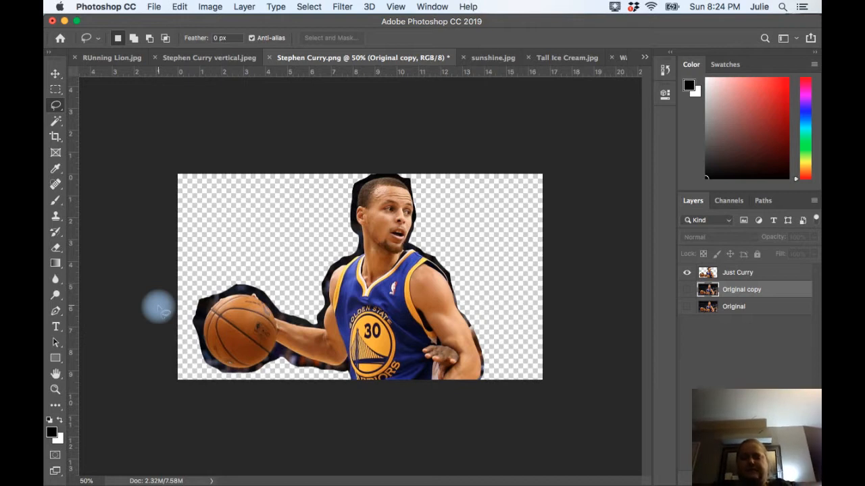
{"action": "key", "text": "alt+super+minus"}
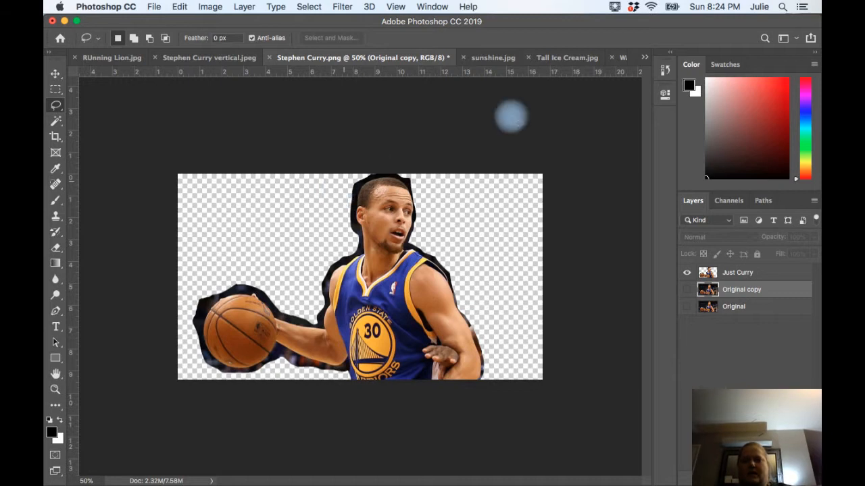
In Walking Elephant.JPG, duplicate the Background layer and rename the copy as Original Duplicated
{"action": "left_click", "coordinate": [644, 57]}
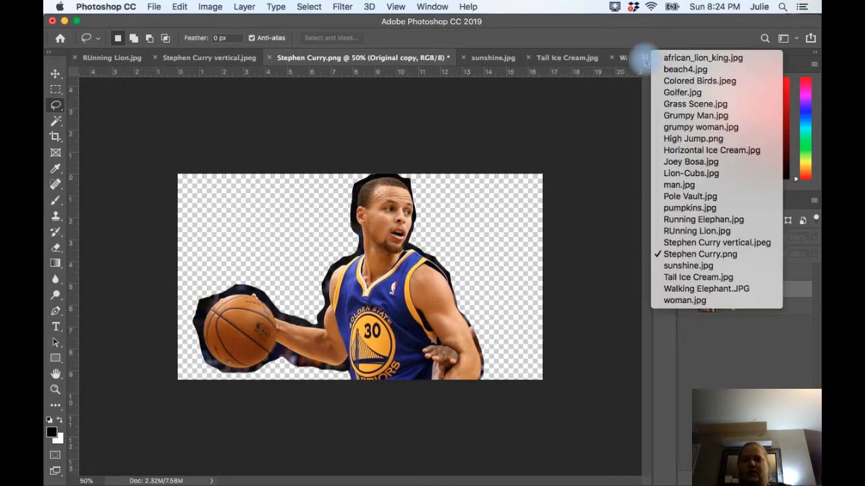
{"action": "left_click", "coordinate": [672, 294]}
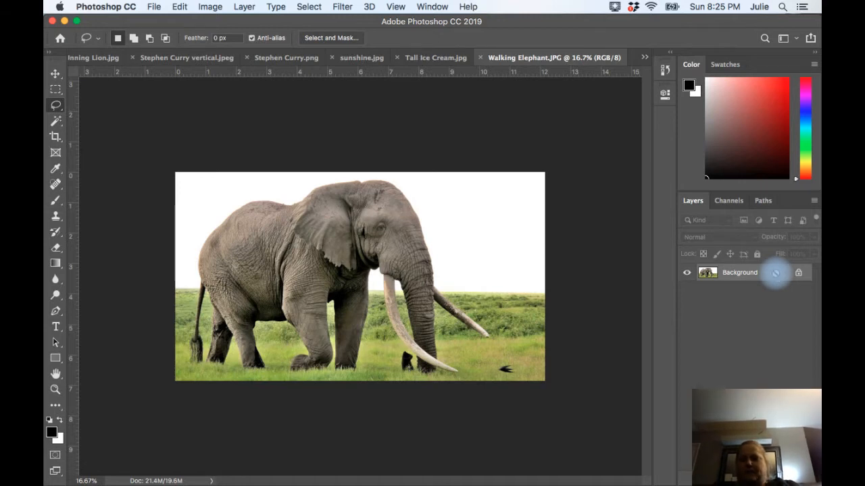
{"action": "key", "text": "super+j"}
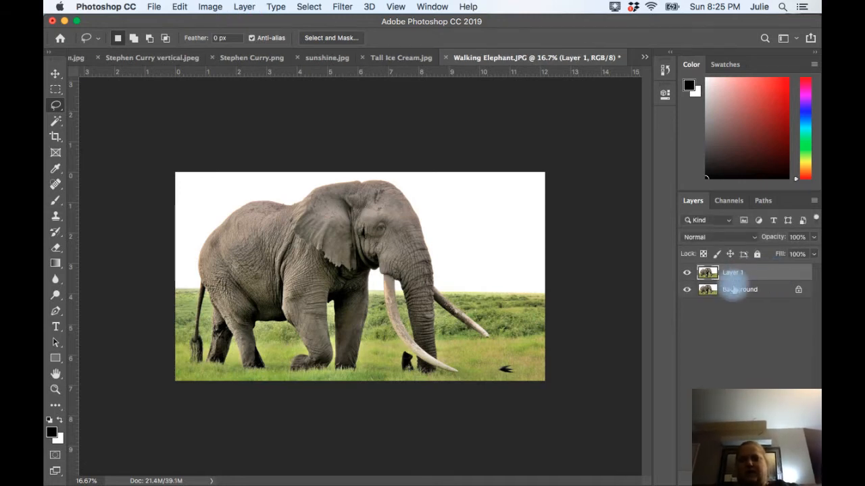
{"action": "double_click", "coordinate": [734, 273]}
{"action": "type", "text": "Original Duplica"}
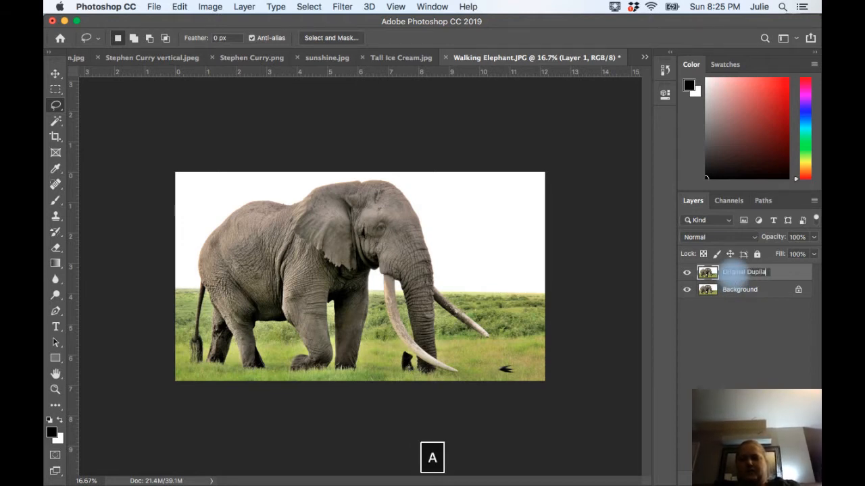
{"action": "type", "text": "ted"}
{"action": "key", "text": "Return"}
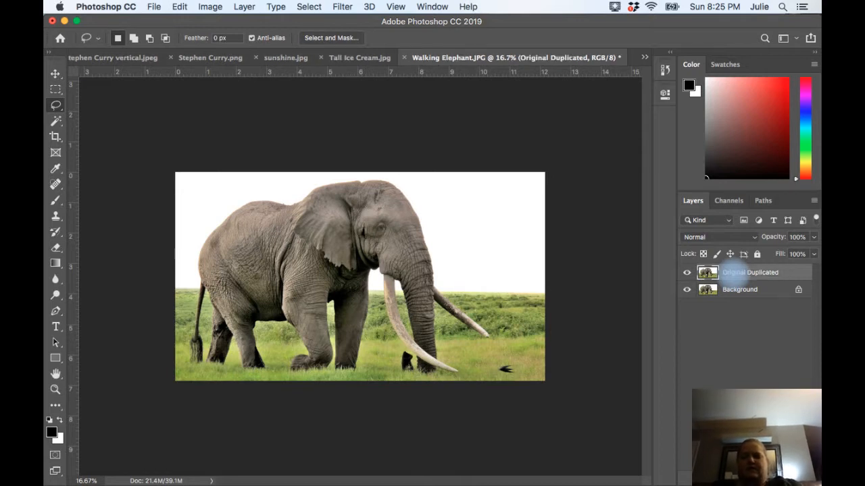
{"action": "key", "text": "l"}
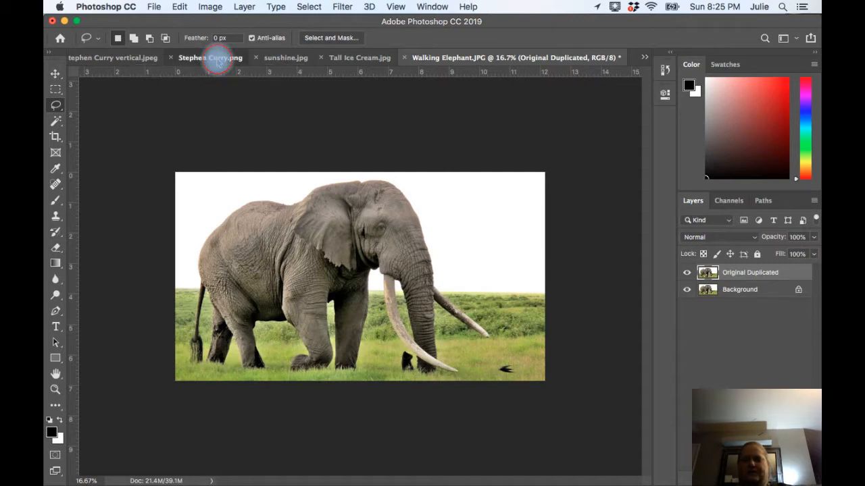
Move a copy of the Just Curry layer from Stephen Curry.png into Walking Elephant.JPG, placing it in front of the elephant at the image's right edge
{"action": "left_click", "coordinate": [215, 58]}
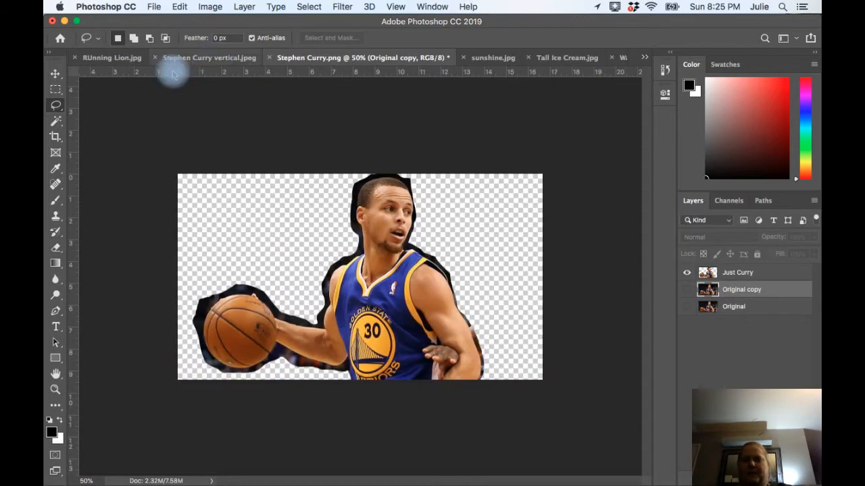
{"action": "left_click", "coordinate": [55, 74]}
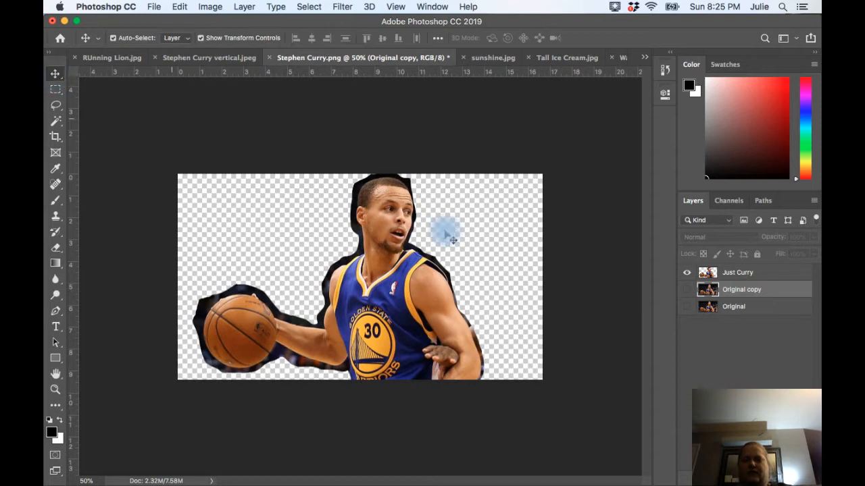
{"action": "left_click", "coordinate": [736, 273]}
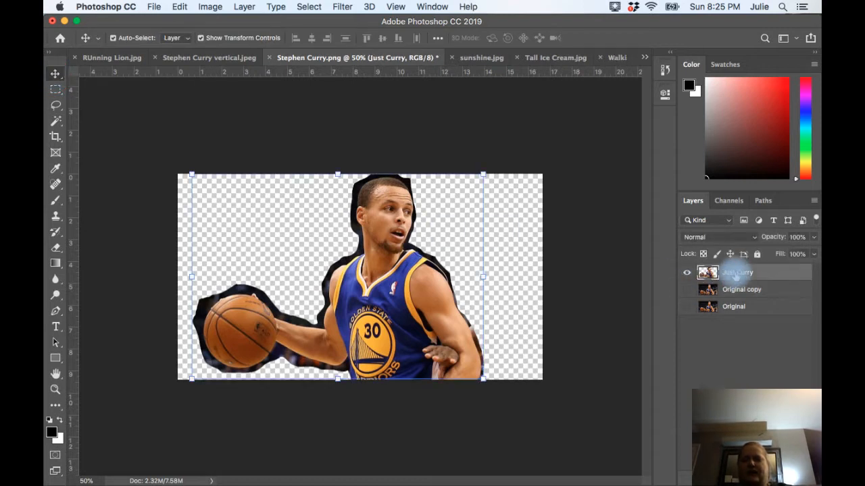
{"action": "left_click_drag", "start_coordinate": [627, 84], "coordinate": [517, 273]}
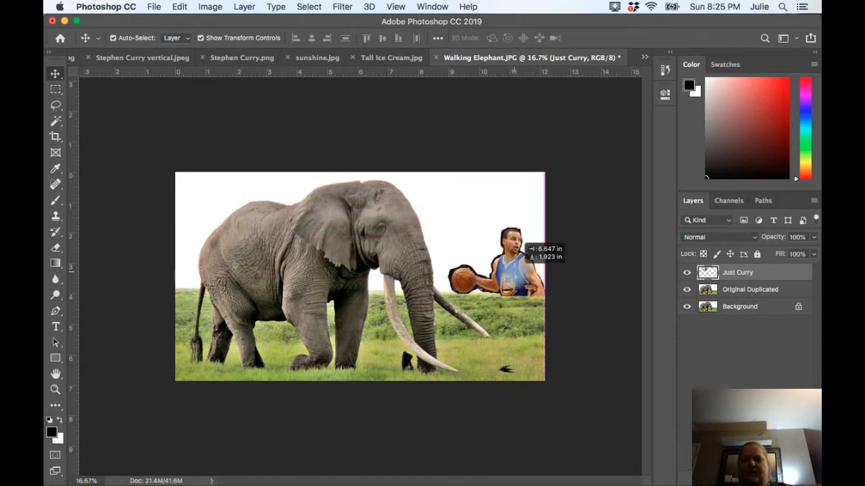
{"action": "left_click_drag", "start_coordinate": [522, 243], "coordinate": [527, 243]}
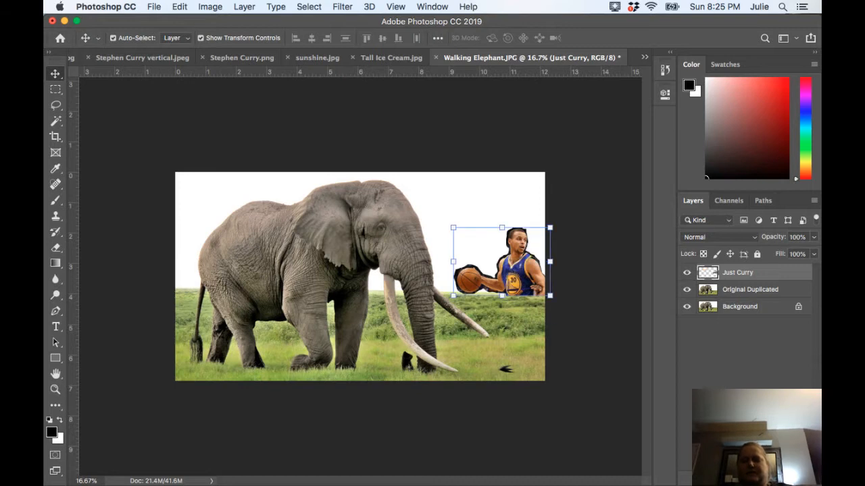
{"action": "left_click", "coordinate": [770, 397]}
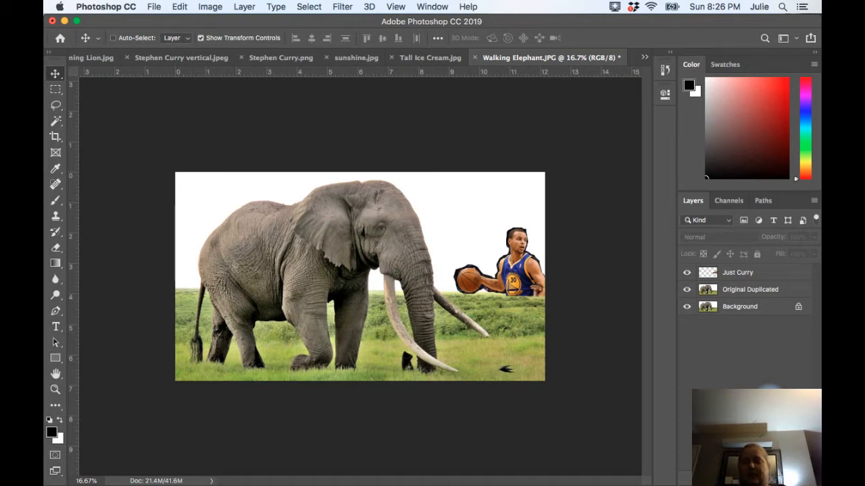
Choose the Magic Eraser Tool from the eraser tool variants
{"action": "key", "text": "alt+super+equal"}
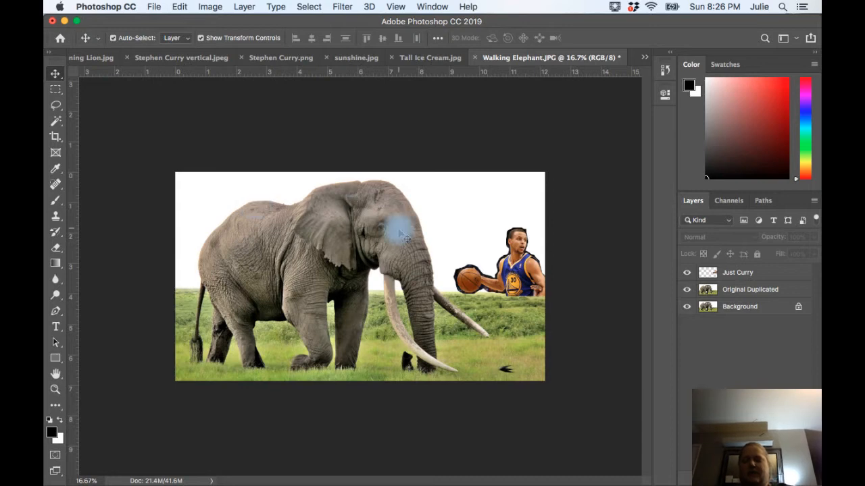
{"action": "key", "text": "super+equal"}
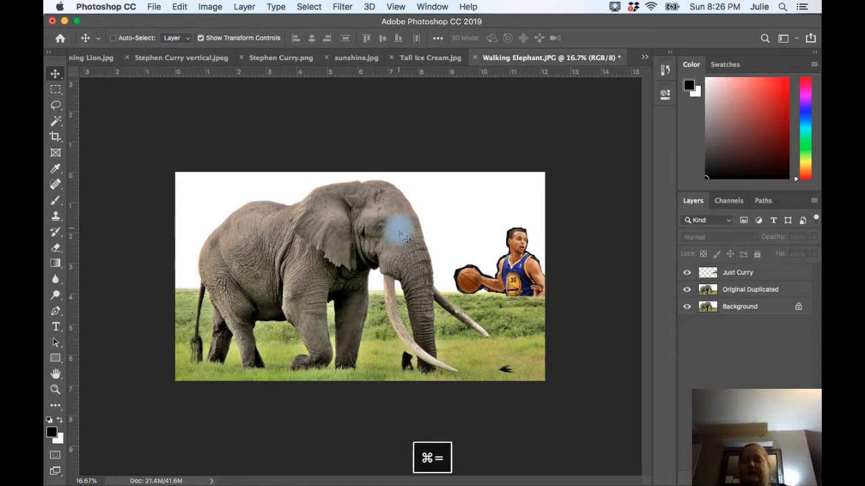
{"action": "key", "text": "super+equal"}
{"action": "key", "text": "super+equal"}
{"action": "key", "text": "super+equal"}
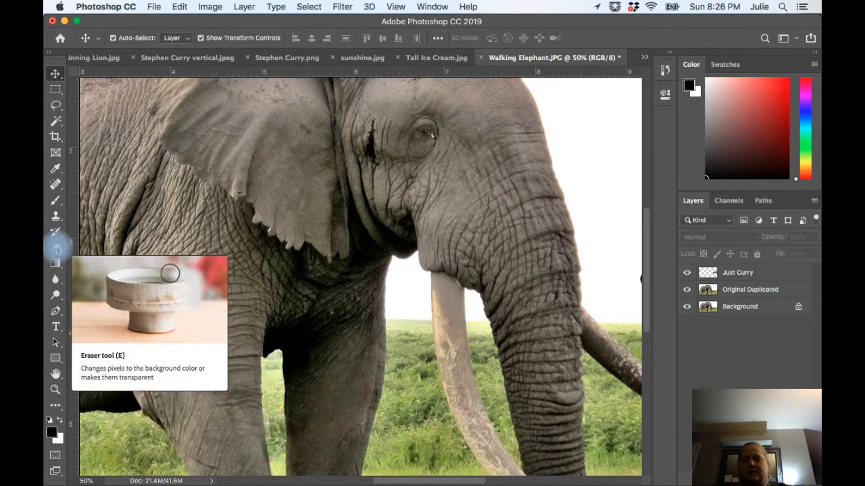
{"action": "left_click", "coordinate": [57, 248]}
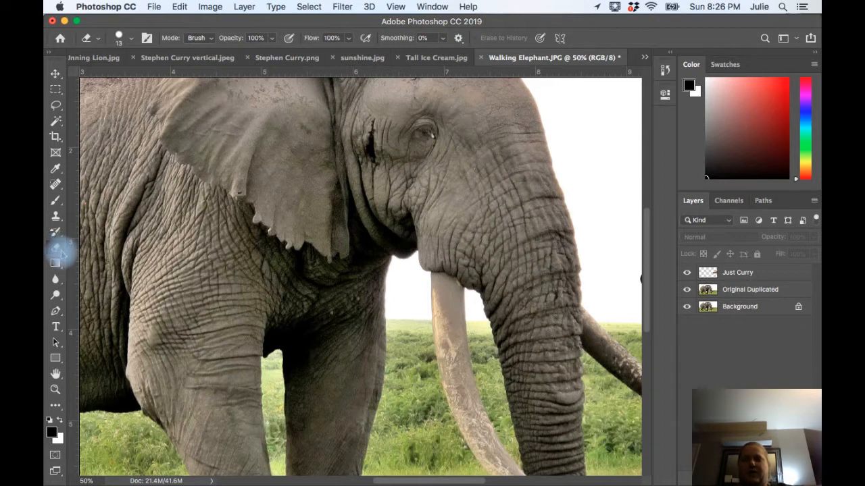
{"action": "left_click", "coordinate": [62, 254]}
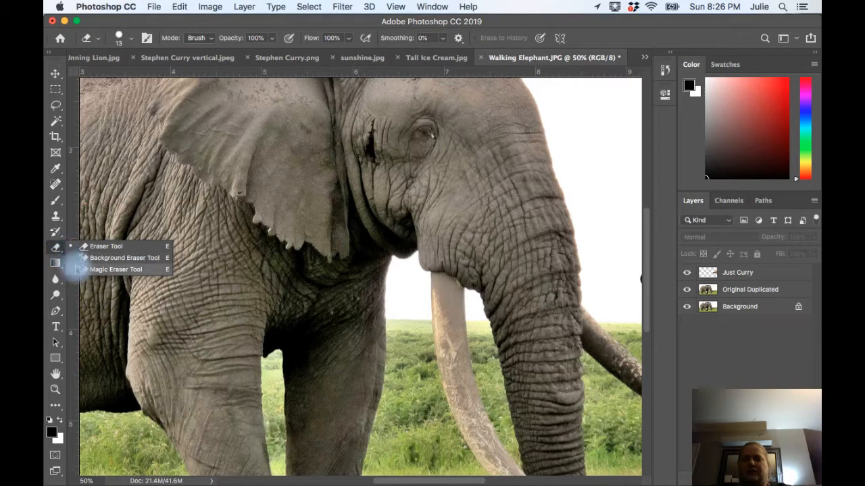
{"action": "left_click", "coordinate": [78, 270]}
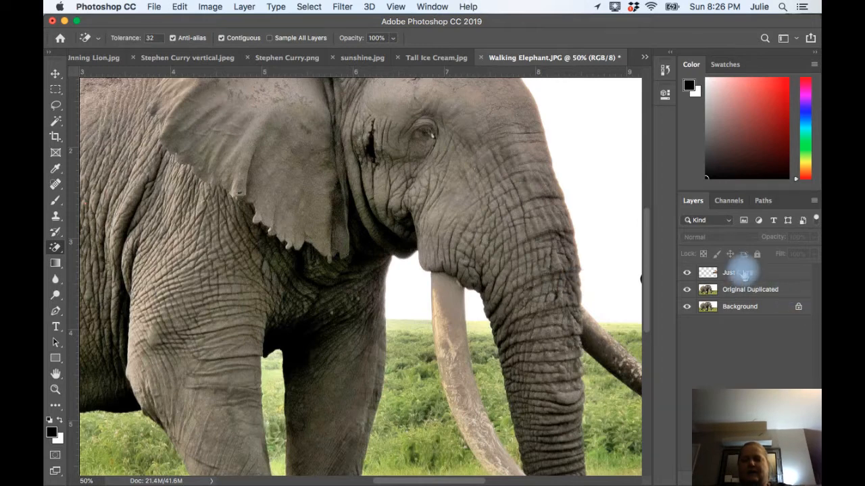
On the Just Curry layer, erase the black background around the basketball with the Magic Eraser at tolerance 32
{"action": "left_click", "coordinate": [743, 273]}
{"action": "scroll", "coordinate": [571, 290], "scroll_direction": "right", "scroll_amount": 10}
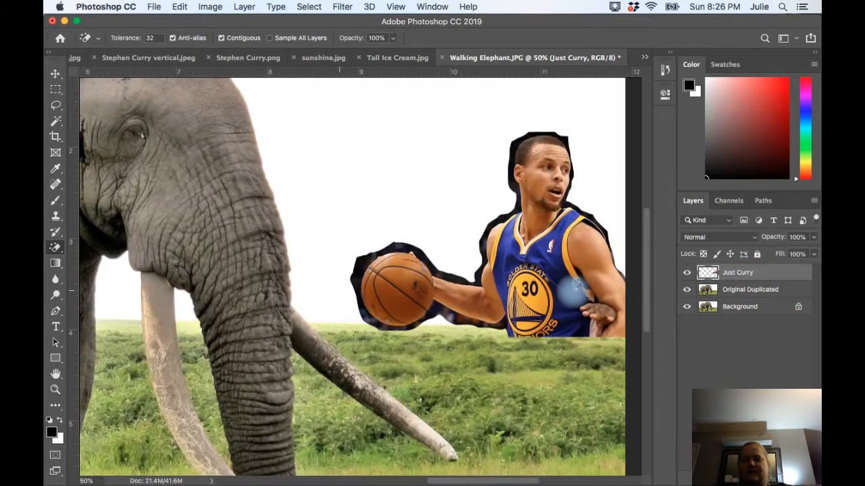
{"action": "scroll", "coordinate": [571, 290], "scroll_direction": "left", "scroll_amount": 8}
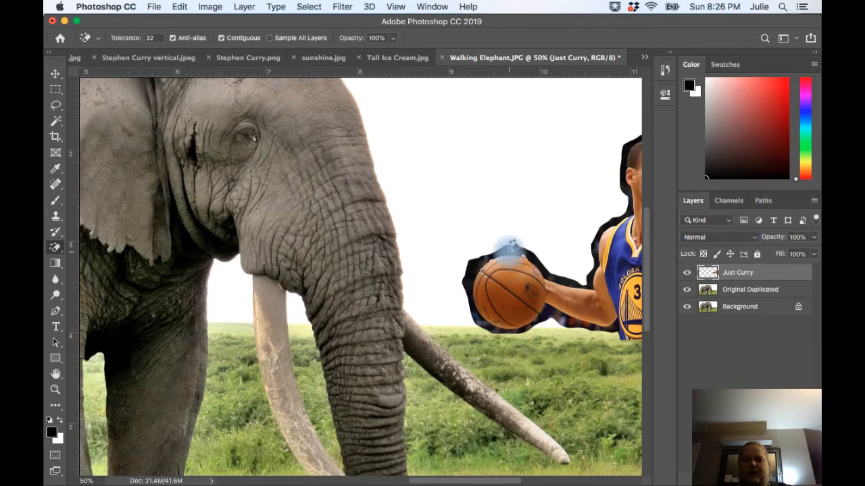
{"action": "left_click", "coordinate": [509, 252]}
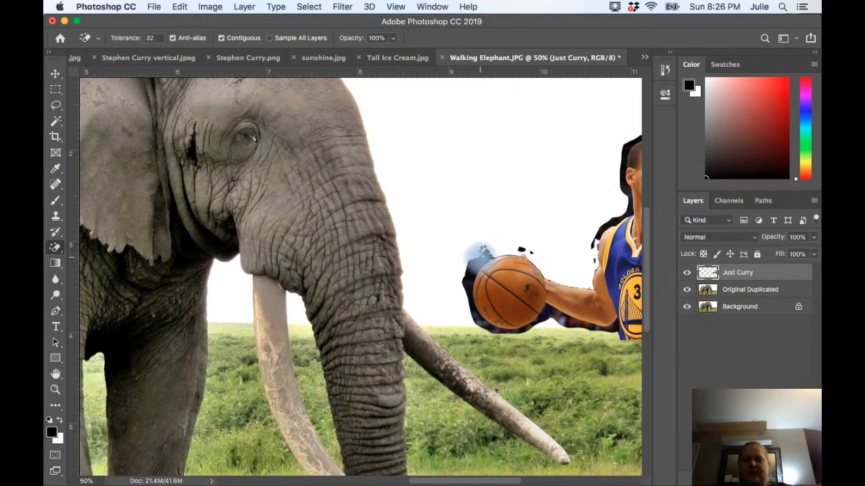
{"action": "left_click", "coordinate": [478, 254]}
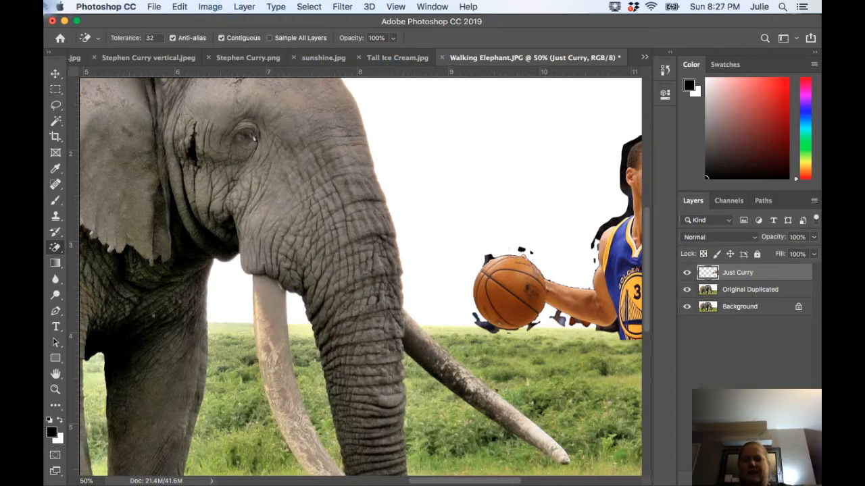
Set the Magic Eraser tolerance to 64, try erasing the black area around the player's head, and undo the erasure
{"action": "left_click", "coordinate": [154, 38]}
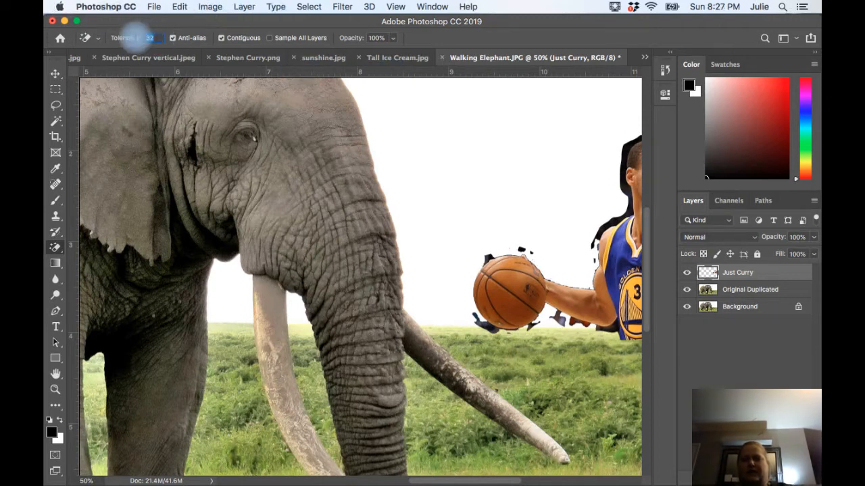
{"action": "type", "text": "64"}
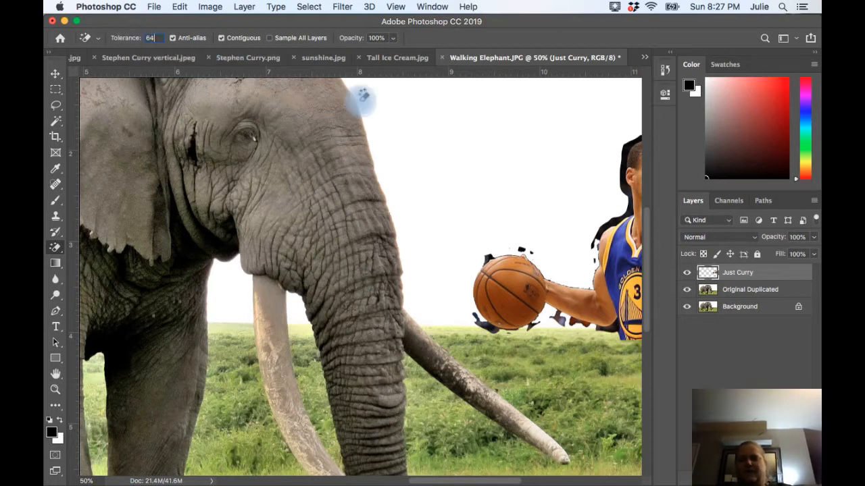
{"action": "scroll", "coordinate": [296, 100], "scroll_direction": "down", "scroll_amount": 10}
{"action": "scroll", "coordinate": [296, 100], "scroll_direction": "right", "scroll_amount": 10}
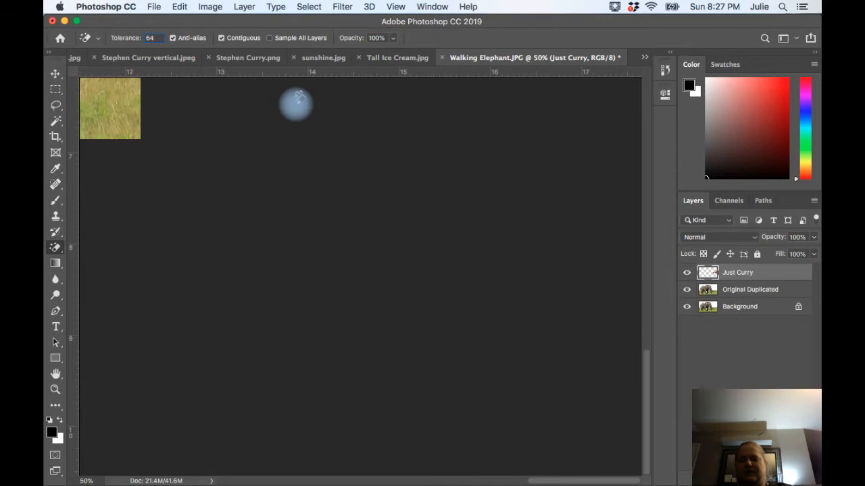
{"action": "scroll", "coordinate": [296, 101], "scroll_direction": "up", "scroll_amount": 10}
{"action": "scroll", "coordinate": [294, 102], "scroll_direction": "right", "scroll_amount": 3}
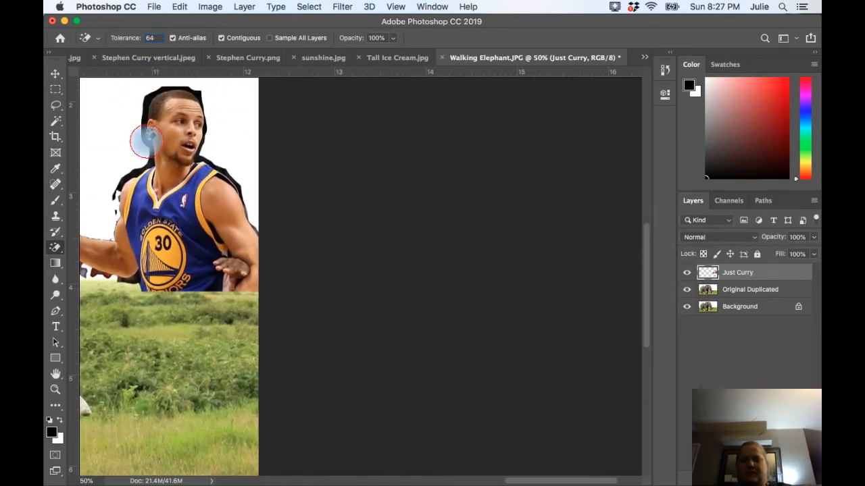
{"action": "left_click", "coordinate": [145, 138]}
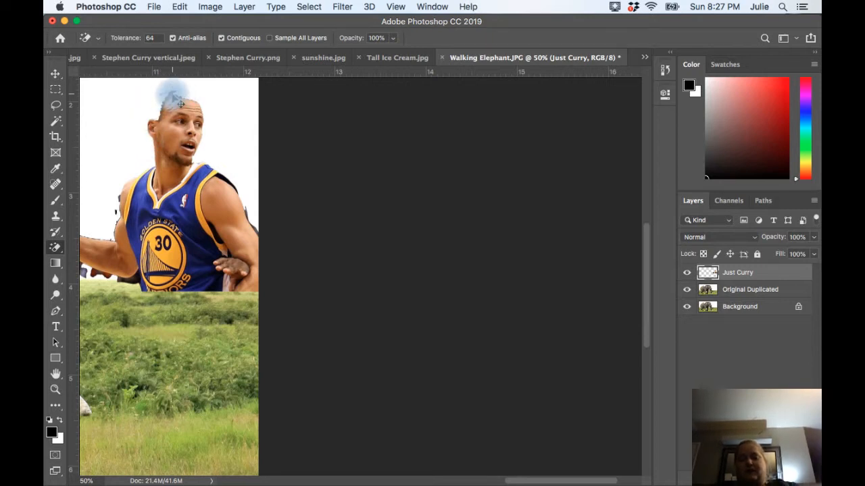
{"action": "key", "text": "super+z"}
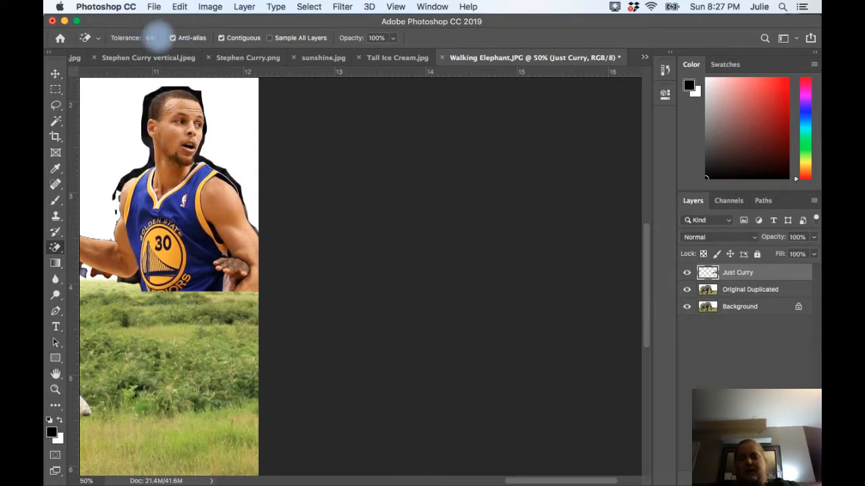
Set the Magic Eraser tolerance to 40, erase the black area around the player's head and shoulders, and undo the last excess erasure
{"action": "type", "text": "40"}
{"action": "key", "text": "Return"}
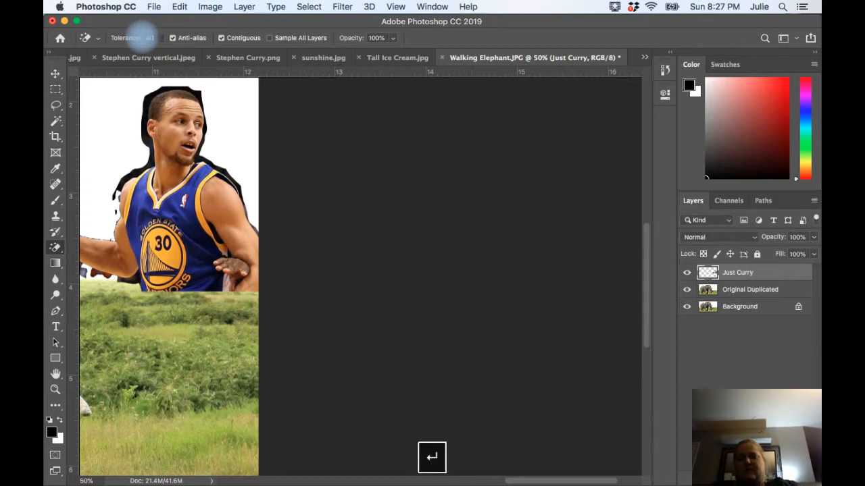
{"action": "left_click", "coordinate": [147, 90]}
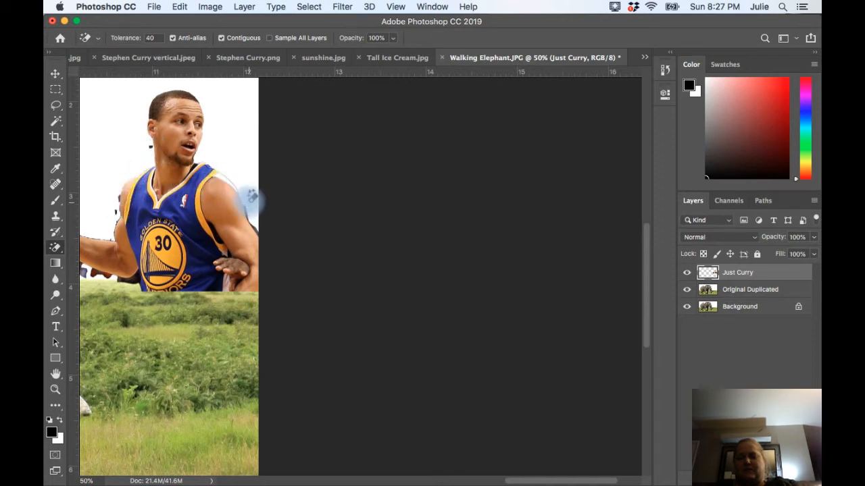
{"action": "key", "text": "super+z"}
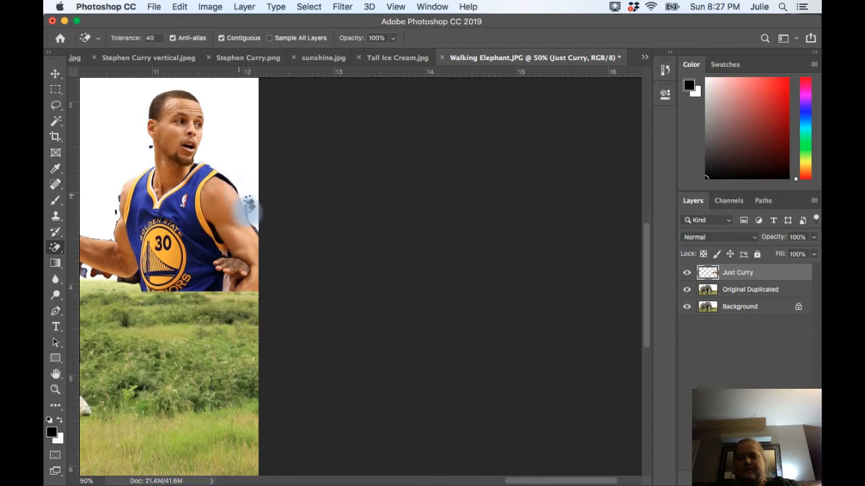
Switch to the regular Eraser Tool with a 13 px brush and erase the black specks beside the player's head and shoulder
{"action": "scroll", "coordinate": [248, 210], "scroll_direction": "down", "scroll_amount": 5}
{"action": "scroll", "coordinate": [246, 212], "scroll_direction": "up", "scroll_amount": 3}
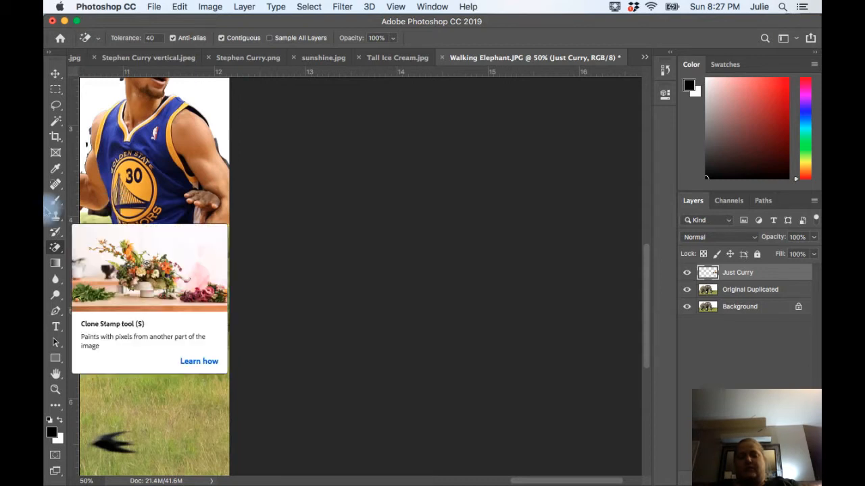
{"action": "scroll", "coordinate": [47, 212], "scroll_direction": "down", "scroll_amount": 3}
{"action": "scroll", "coordinate": [47, 211], "scroll_direction": "right", "scroll_amount": 3}
{"action": "scroll", "coordinate": [46, 212], "scroll_direction": "down", "scroll_amount": 1}
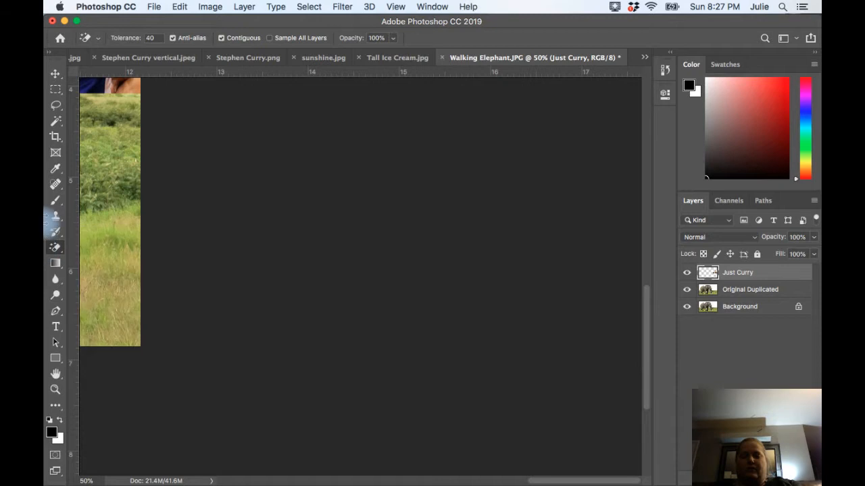
{"action": "left_click_drag", "start_coordinate": [56, 249], "coordinate": [79, 249]}
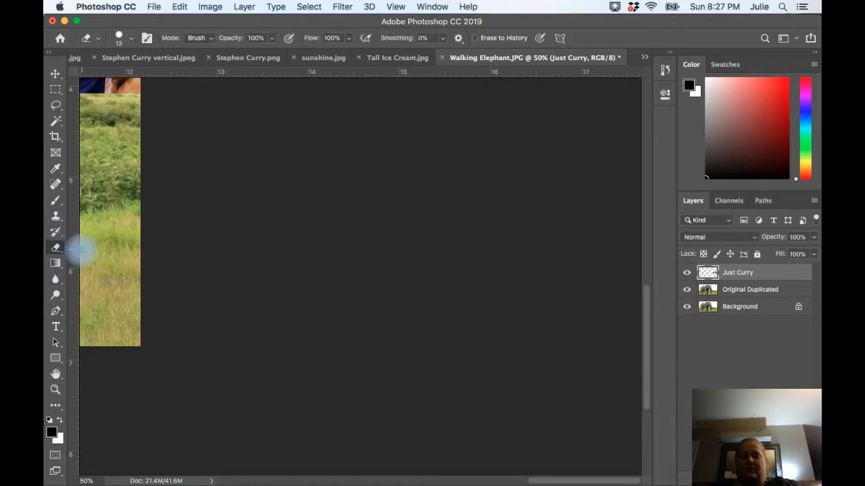
{"action": "scroll", "coordinate": [80, 250], "scroll_direction": "up", "scroll_amount": 6}
{"action": "scroll", "coordinate": [80, 250], "scroll_direction": "left", "scroll_amount": 4}
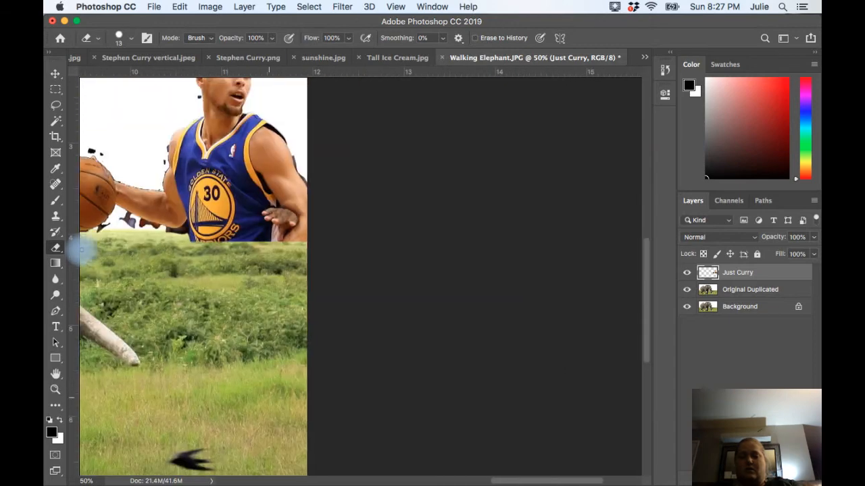
{"action": "scroll", "coordinate": [81, 250], "scroll_direction": "left", "scroll_amount": 1}
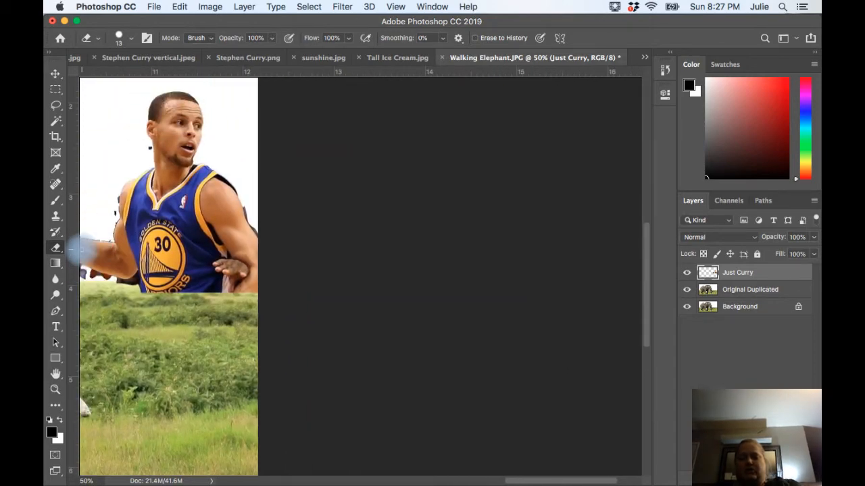
{"action": "key", "text": "shift+e"}
{"action": "key", "text": "shift+e"}
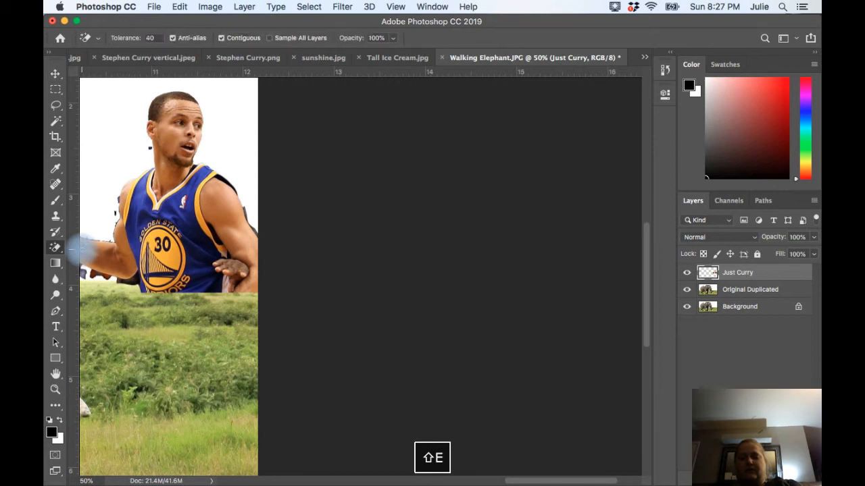
{"action": "key", "text": "shift+e"}
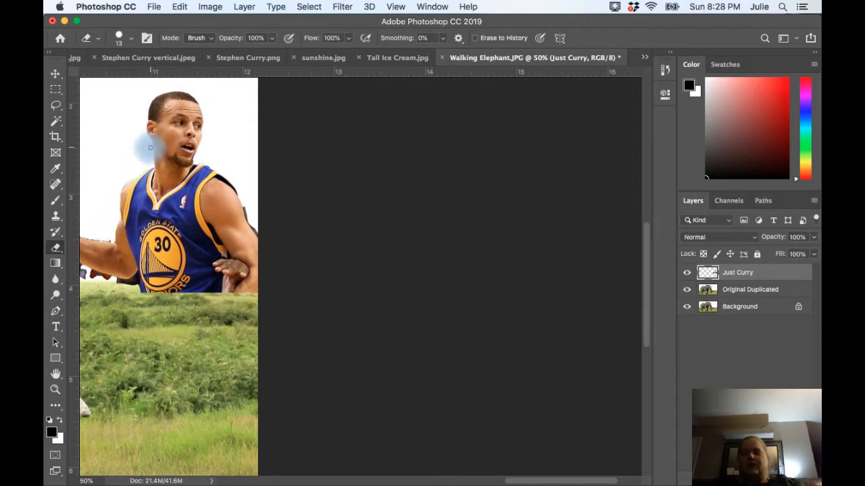
Erase the dark strip along the outer edge of the player's bent arm on the Just Curry layer
{"action": "key", "text": "super+equal"}
{"action": "key", "text": "super+equal"}
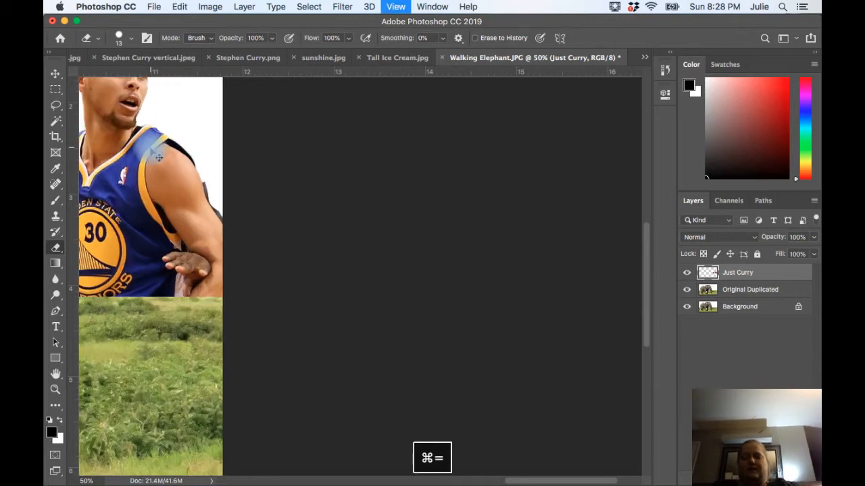
{"action": "key", "text": "super+equal"}
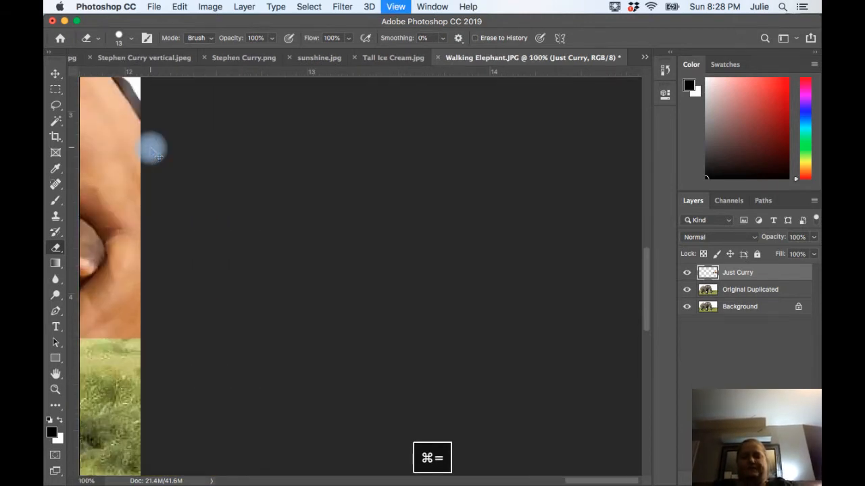
{"action": "scroll", "coordinate": [82, 162], "scroll_direction": "up", "scroll_amount": 4}
{"action": "scroll", "coordinate": [83, 163], "scroll_direction": "left", "scroll_amount": 2}
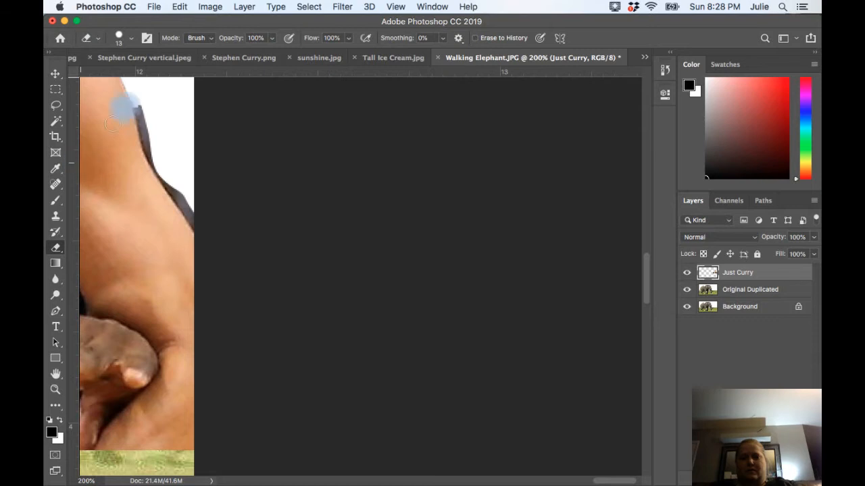
{"action": "scroll", "coordinate": [134, 101], "scroll_direction": "down", "scroll_amount": 1}
{"action": "mouse_move", "coordinate": [139, 86]}
{"action": "left_mouse_down"}
{"action": "mouse_move", "coordinate": [157, 154]}
{"action": "mouse_move", "coordinate": [206, 216]}
{"action": "left_mouse_up"}
{"action": "key", "text": "super+minus"}
{"action": "key", "text": "super+minus"}
{"action": "key", "text": "super+minus"}
{"action": "key", "text": "super+minus"}
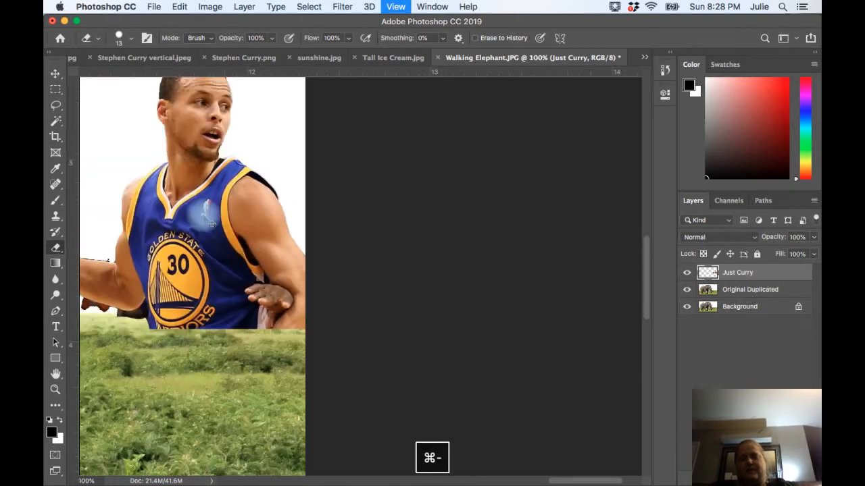
{"action": "key", "text": "super+minus"}
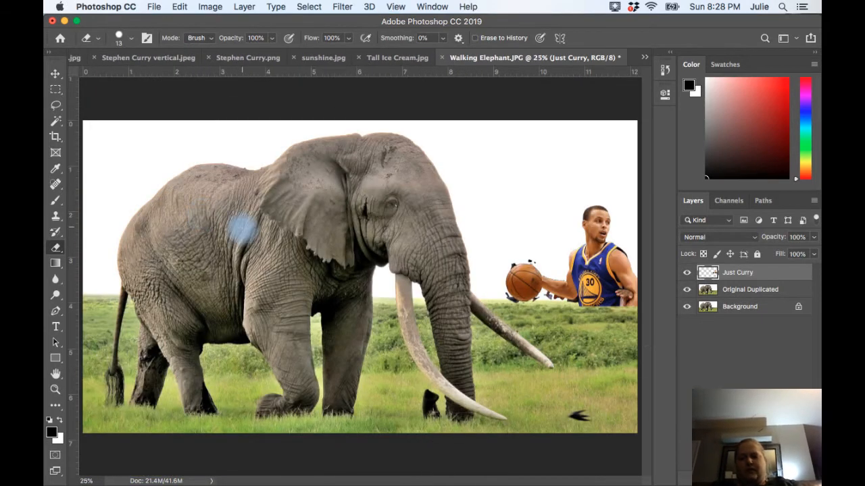
Enlarge the eraser brush to 40 px and erase the dark remnants around the basketball and under the outstretched arm
{"action": "key", "text": "alt+super+minus"}
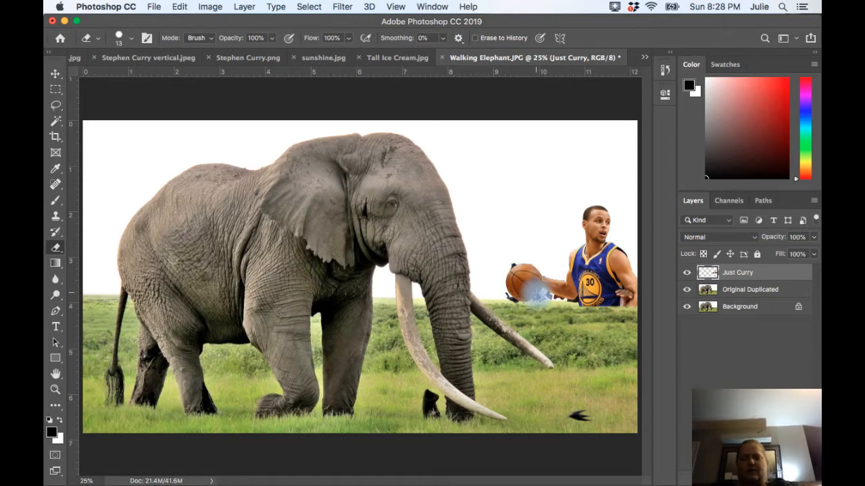
{"action": "key", "text": "alt+super+equal"}
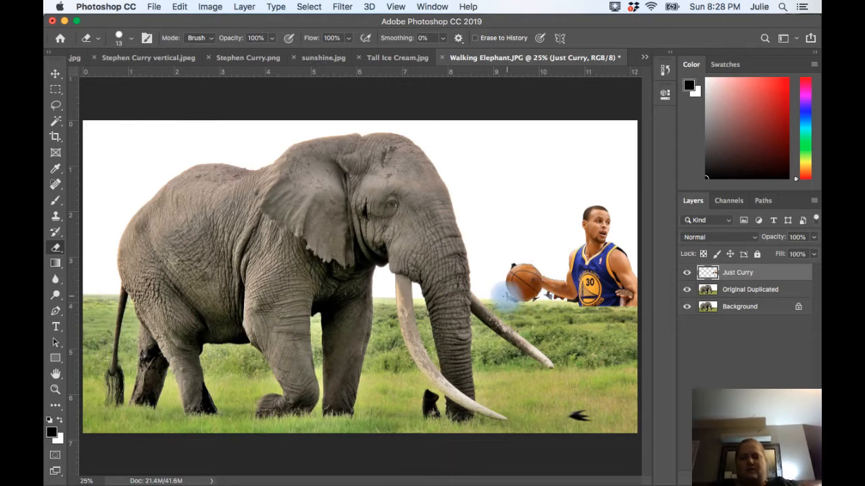
{"action": "key", "text": "bracketright"}
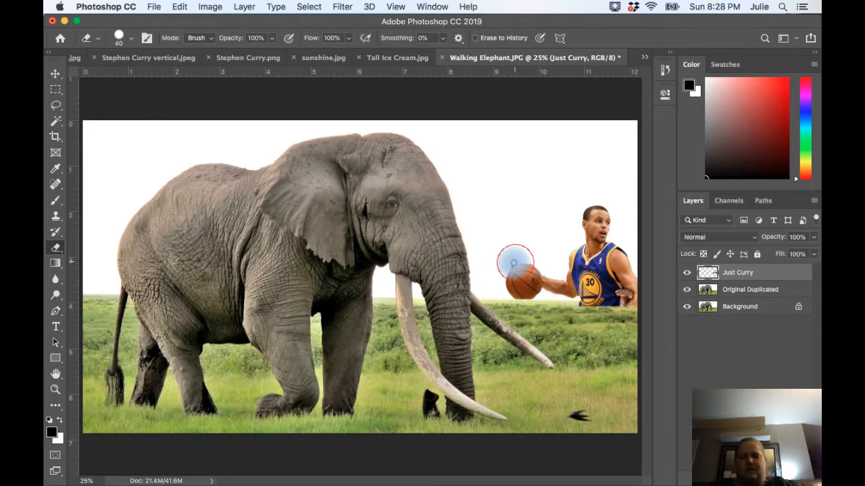
Choose the Polygonal Lasso Tool from the lasso tool variants
{"action": "key", "text": "alt+super+minus"}
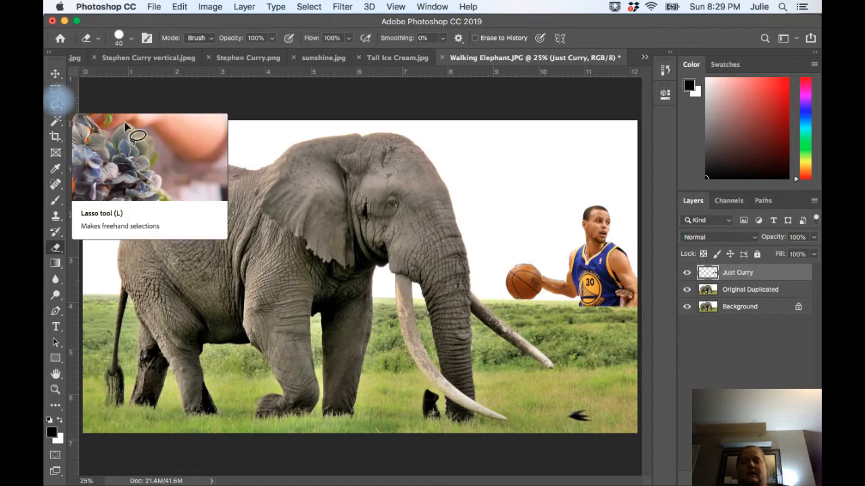
{"action": "key", "text": "alt+super+equal"}
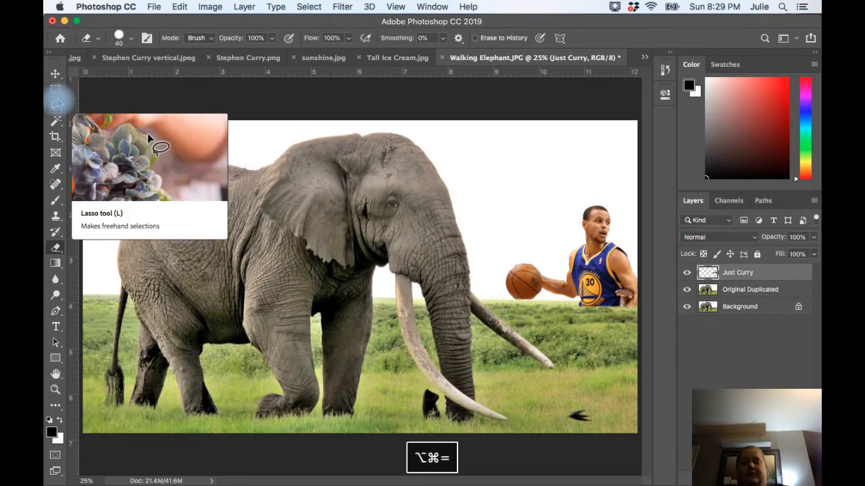
{"action": "key", "text": "super+equal"}
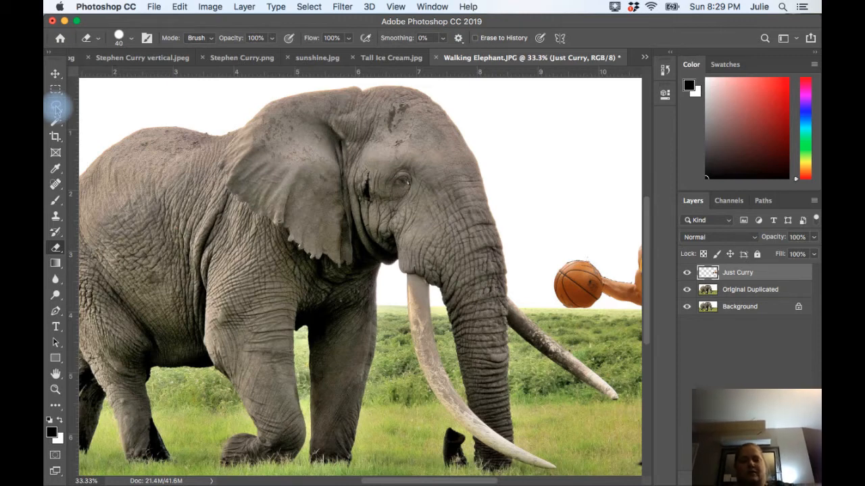
{"action": "key", "text": "shift+l"}
{"action": "key", "text": "shift+l"}
{"action": "key", "text": "shift+l"}
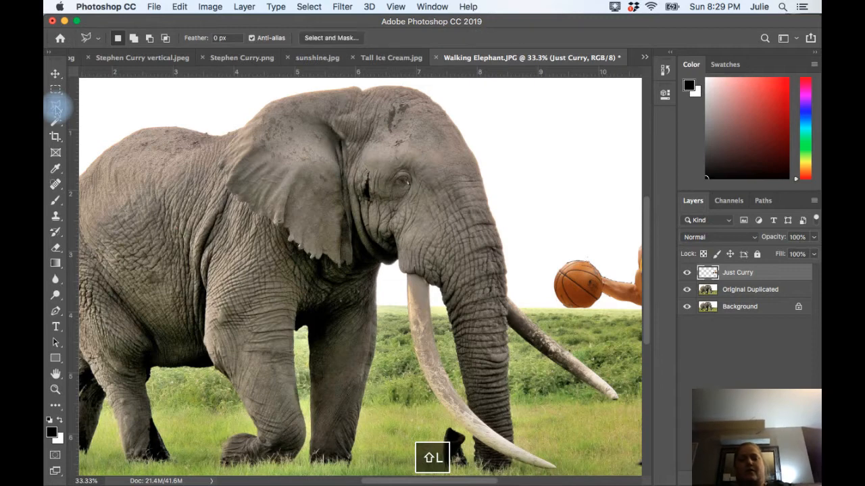
{"action": "left_click", "coordinate": [57, 108]}
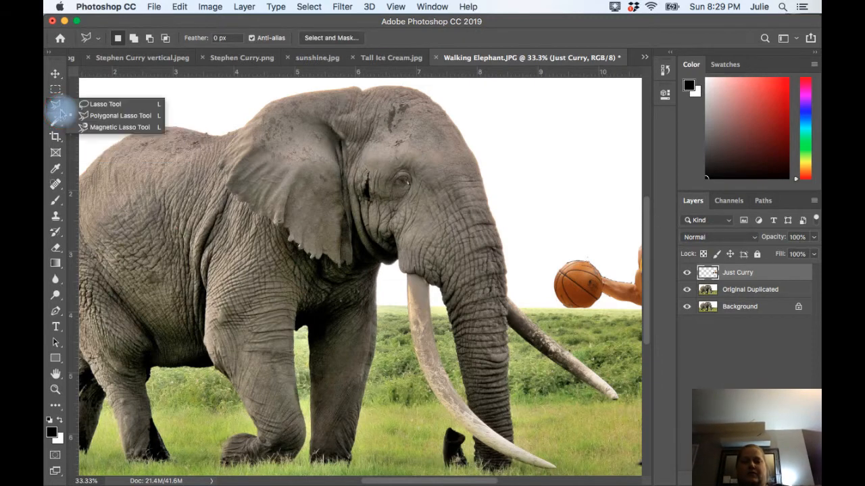
{"action": "left_click", "coordinate": [100, 117]}
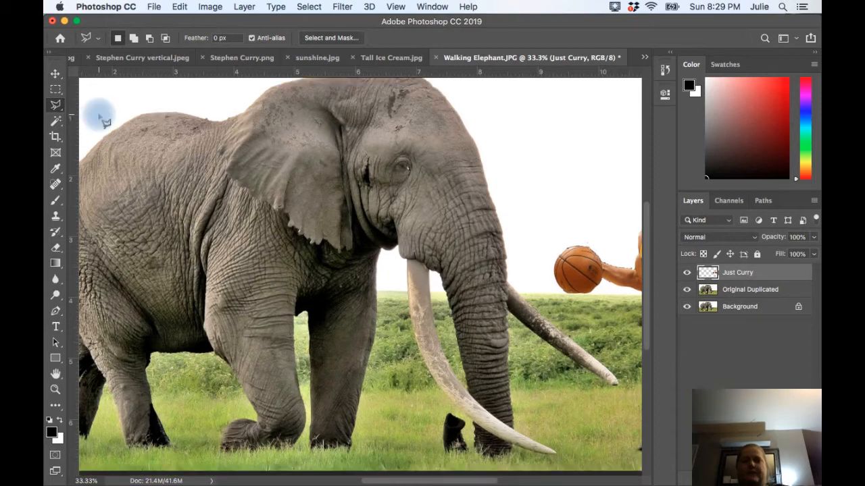
Switch to the open document Golfer.jpg
{"action": "scroll", "coordinate": [102, 118], "scroll_direction": "up", "scroll_amount": 5}
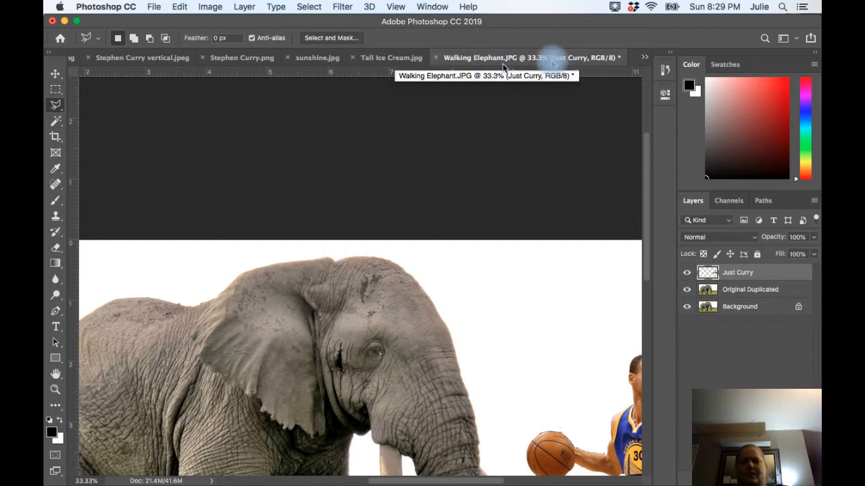
{"action": "key", "text": "alt+super+minus"}
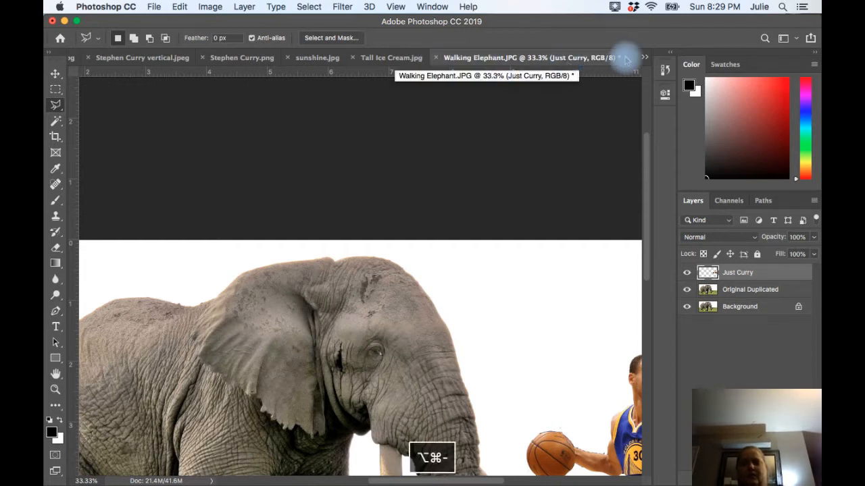
{"action": "key", "text": "alt+super+equal"}
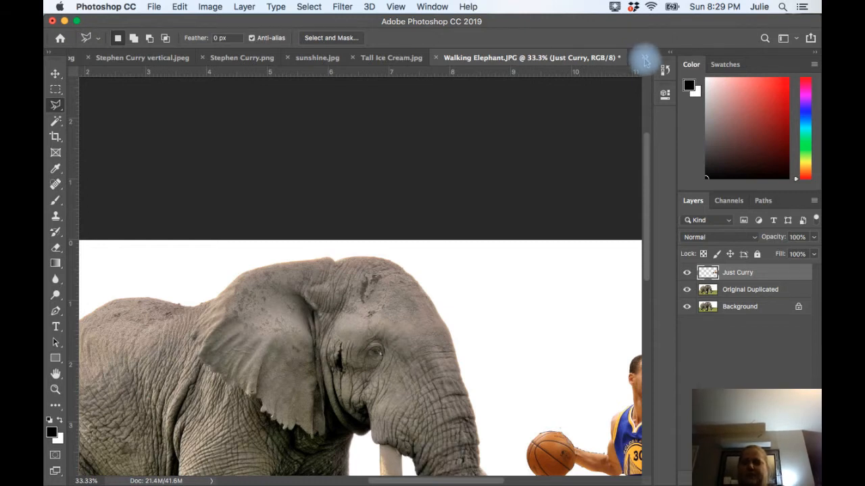
{"action": "left_click", "coordinate": [646, 61]}
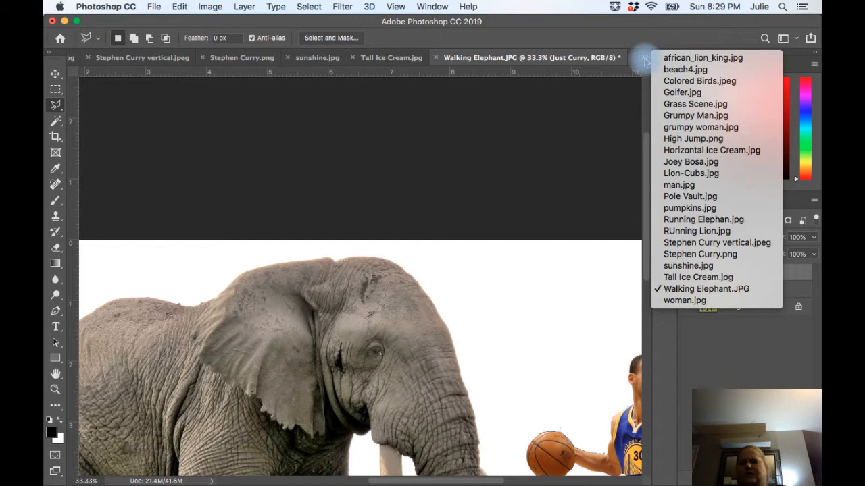
{"action": "left_click", "coordinate": [666, 93]}
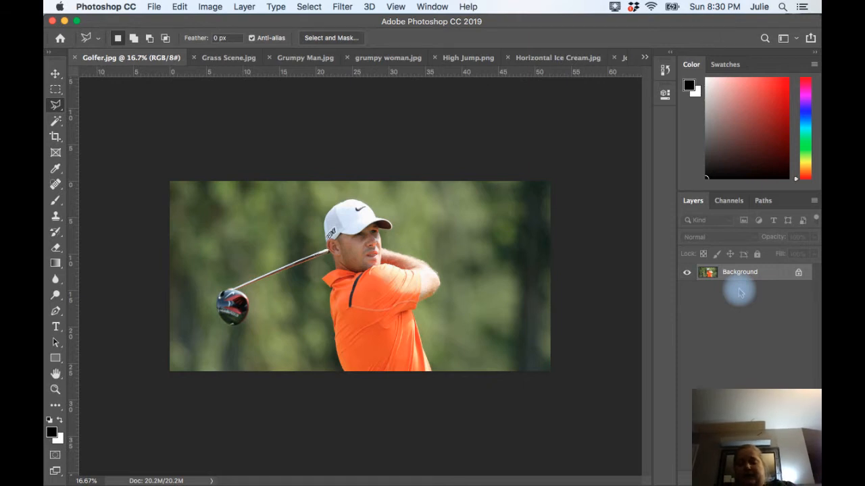
Duplicate the Background layer of Golfer.jpg and rename the duplicate Golfer Copy
{"action": "key", "text": "super+j"}
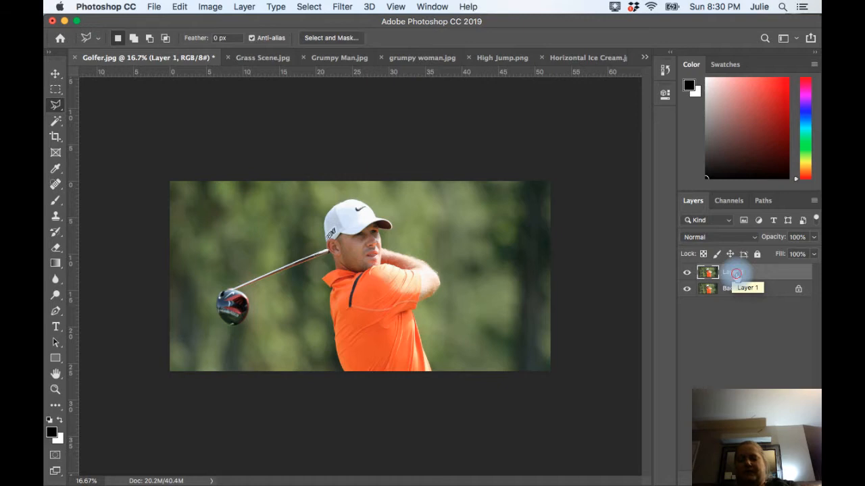
{"action": "double_click", "coordinate": [734, 273]}
{"action": "type", "text": "Golfd"}
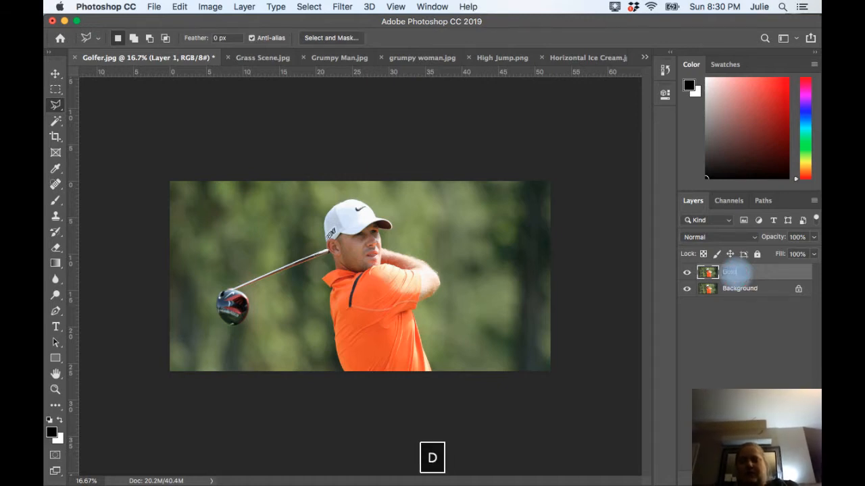
{"action": "key", "text": "BackSpace"}
{"action": "type", "text": "er"}
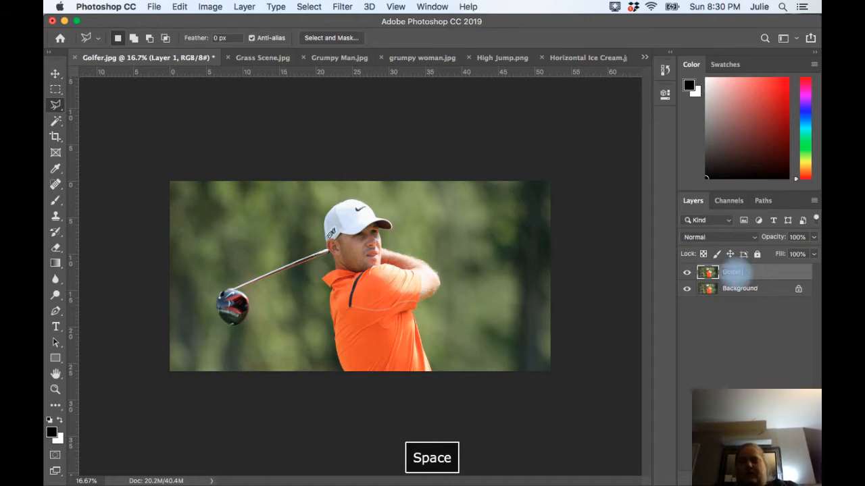
{"action": "type", "text": " Copy"}
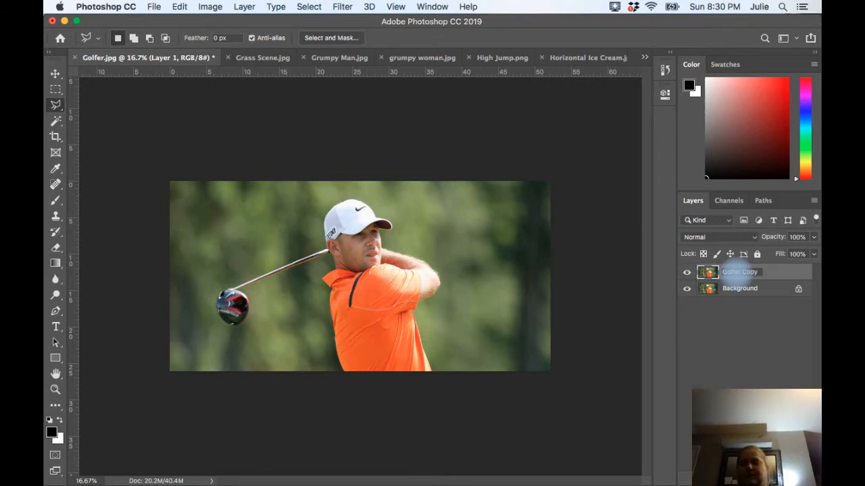
{"action": "key", "text": "Return"}
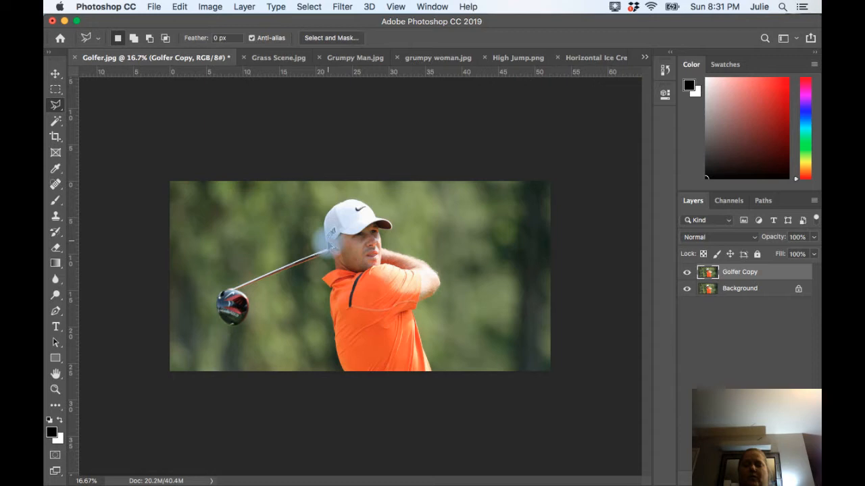
{"action": "key", "text": "super+equal"}
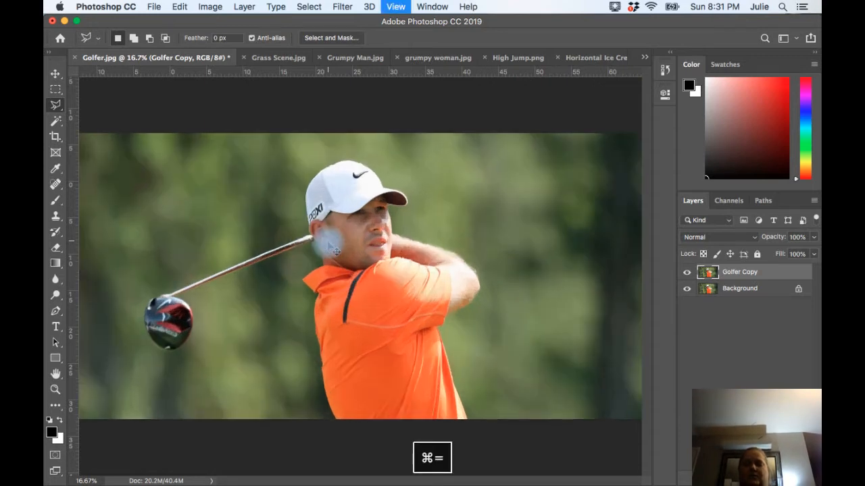
Select the golf club on the Golfer Copy layer with the Polygonal Lasso, tracing the shaft and club head back to the golfer's ear
{"action": "key", "text": "super+equal"}
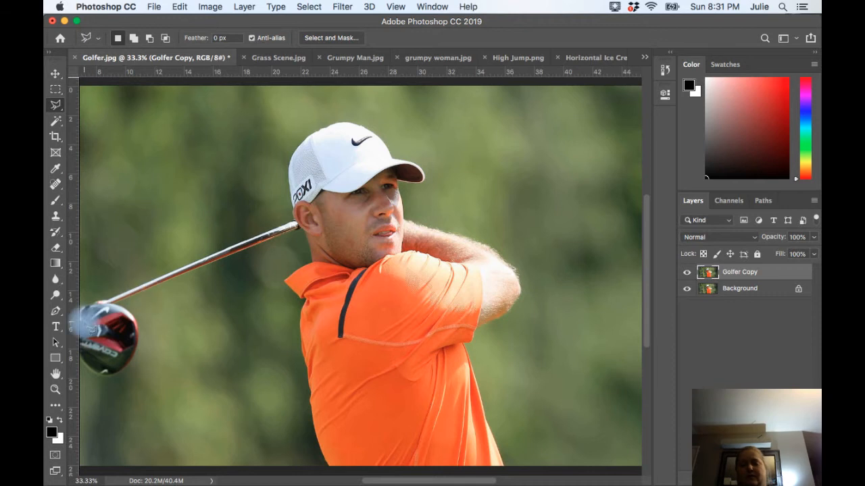
{"action": "scroll", "coordinate": [140, 357], "scroll_direction": "left", "scroll_amount": 3}
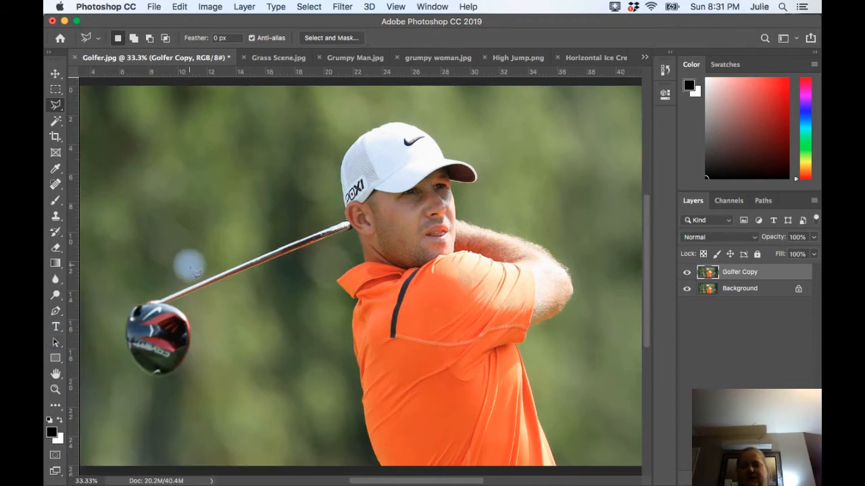
{"action": "key", "text": "super+equal"}
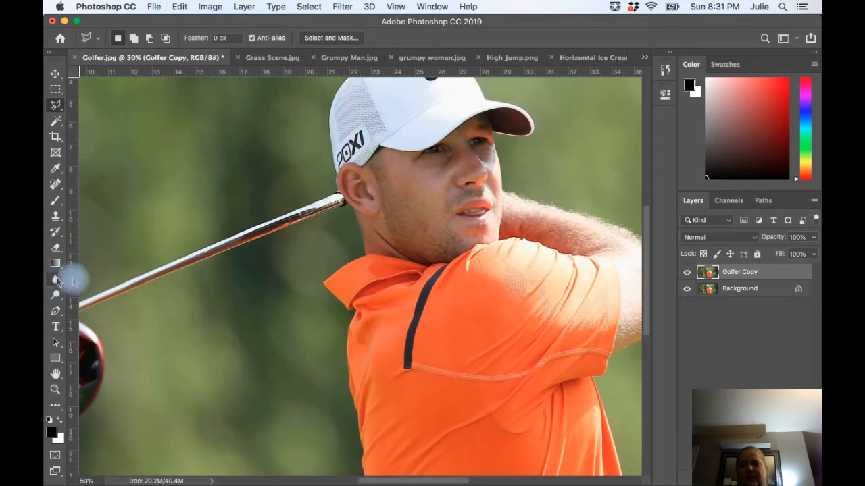
{"action": "scroll", "coordinate": [122, 298], "scroll_direction": "left", "scroll_amount": 6}
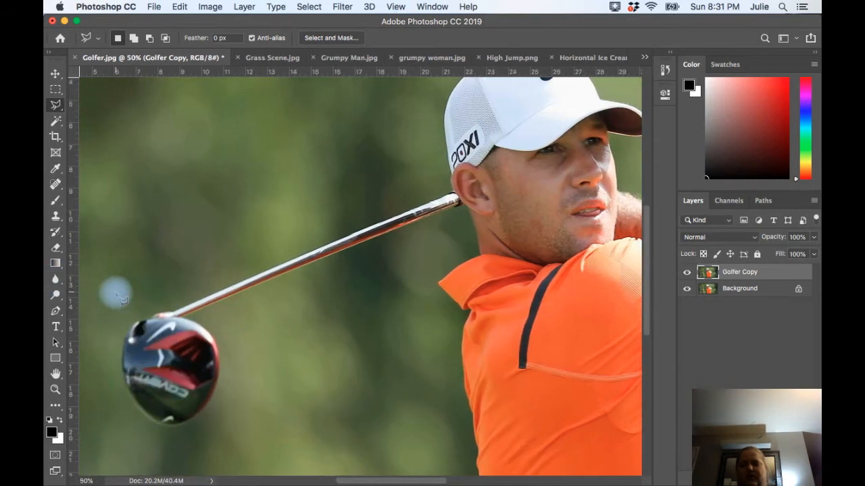
{"action": "scroll", "coordinate": [122, 298], "scroll_direction": "down", "scroll_amount": 2}
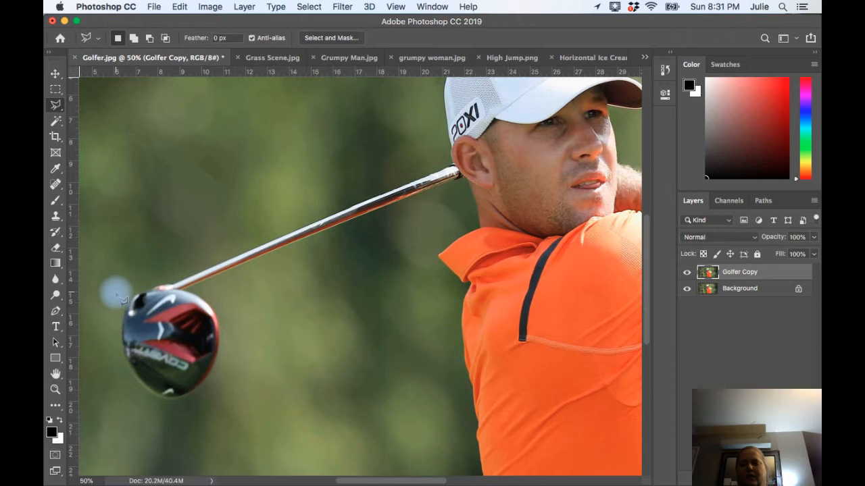
{"action": "scroll", "coordinate": [121, 297], "scroll_direction": "down", "scroll_amount": 2}
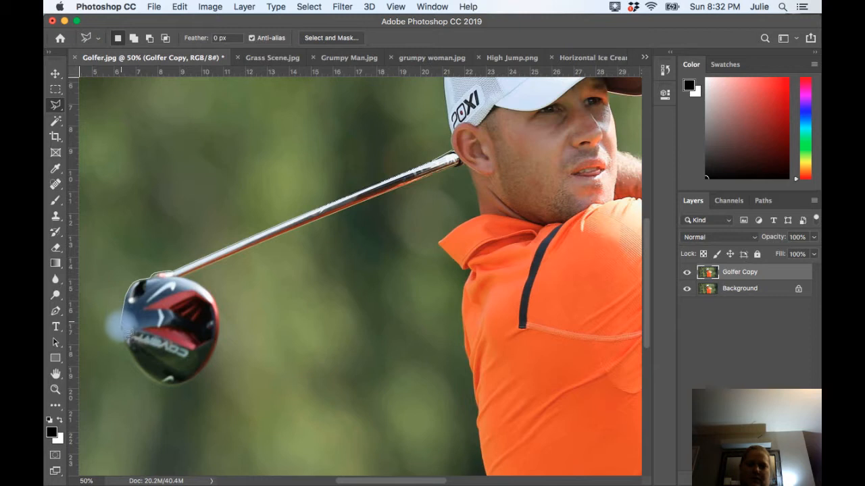
{"action": "left_click", "coordinate": [128, 351]}
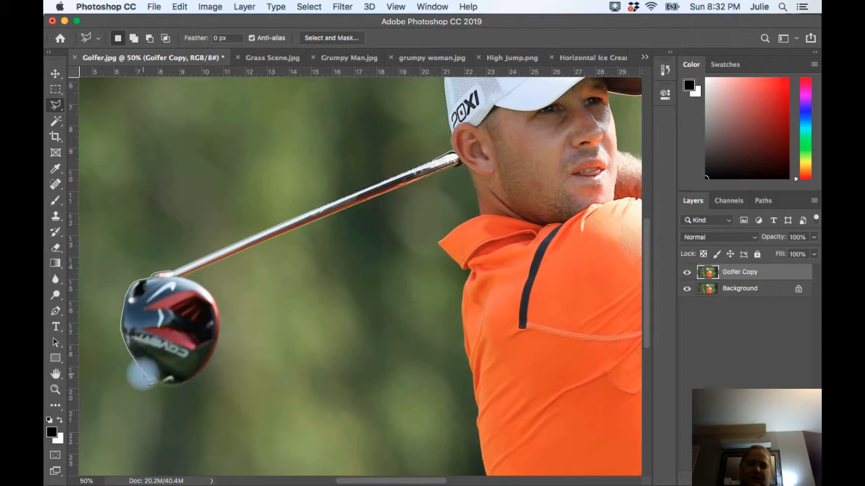
{"action": "left_click", "coordinate": [145, 375]}
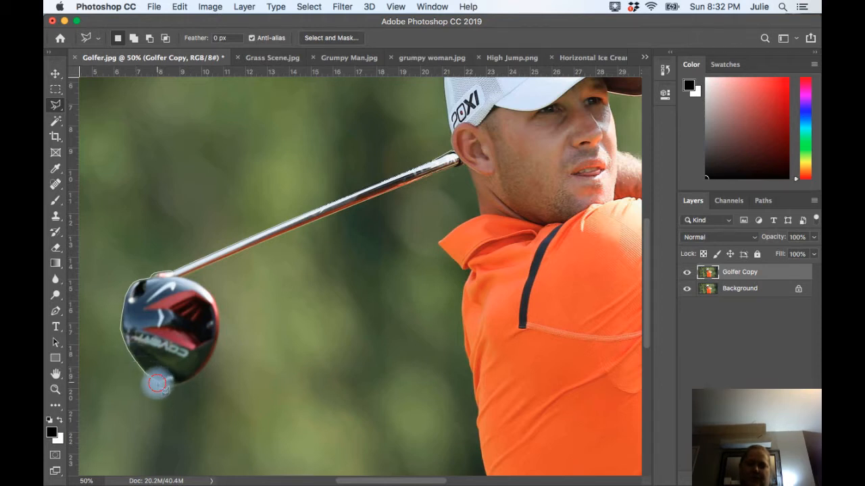
{"action": "left_click", "coordinate": [165, 388]}
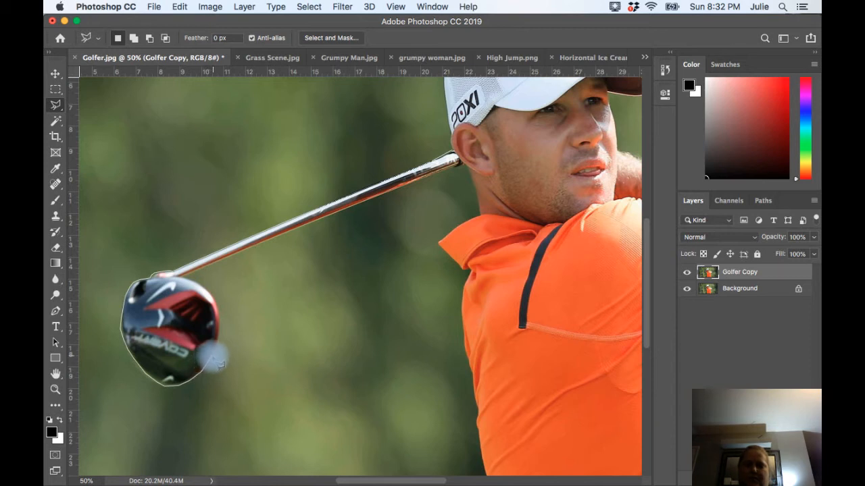
{"action": "left_click", "coordinate": [216, 345]}
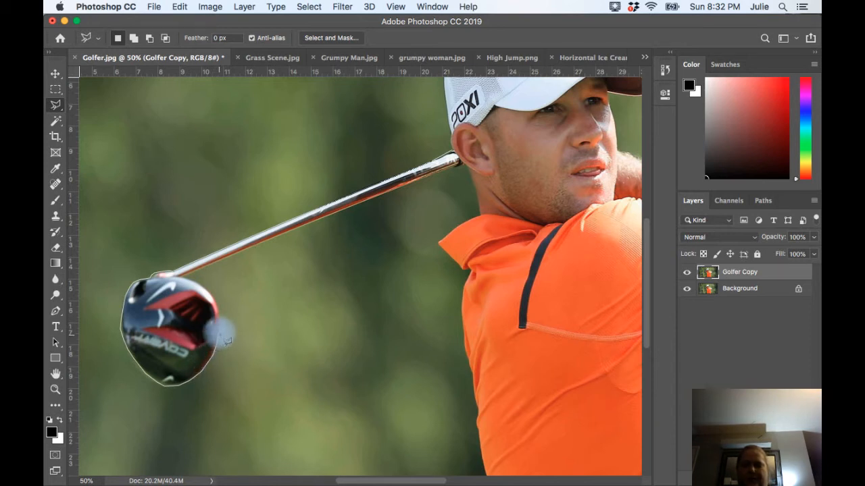
{"action": "left_click", "coordinate": [217, 305]}
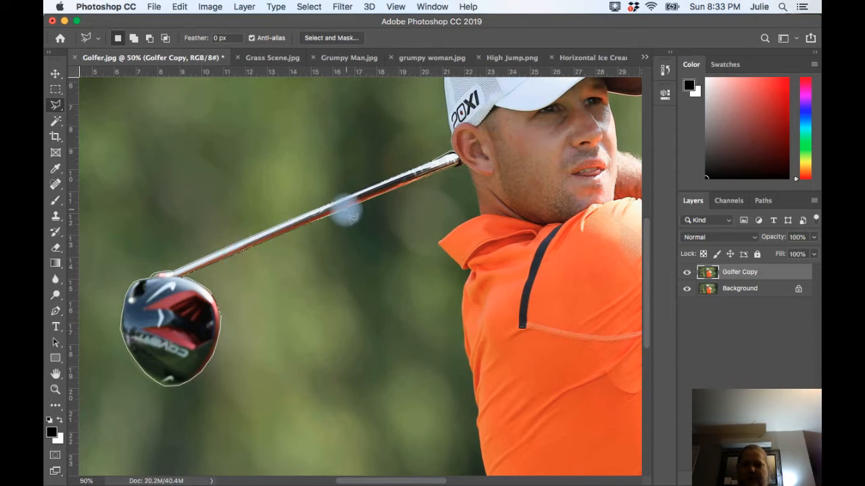
{"action": "left_click", "coordinate": [390, 193]}
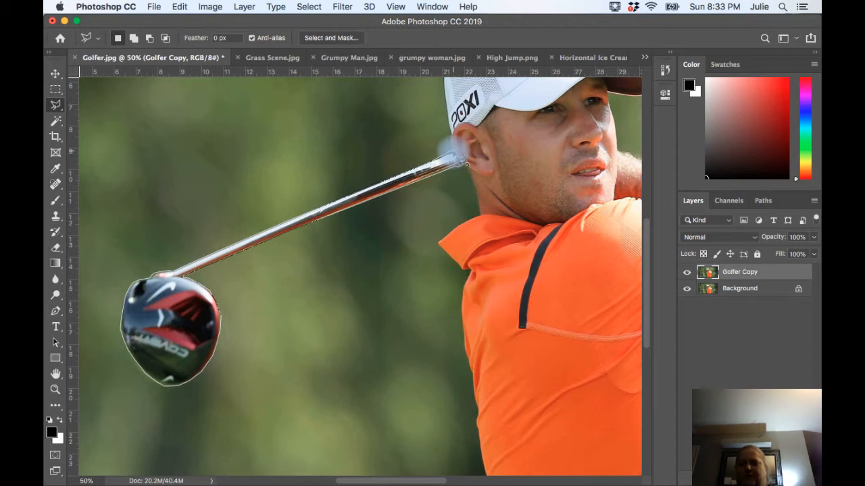
{"action": "left_click", "coordinate": [464, 162]}
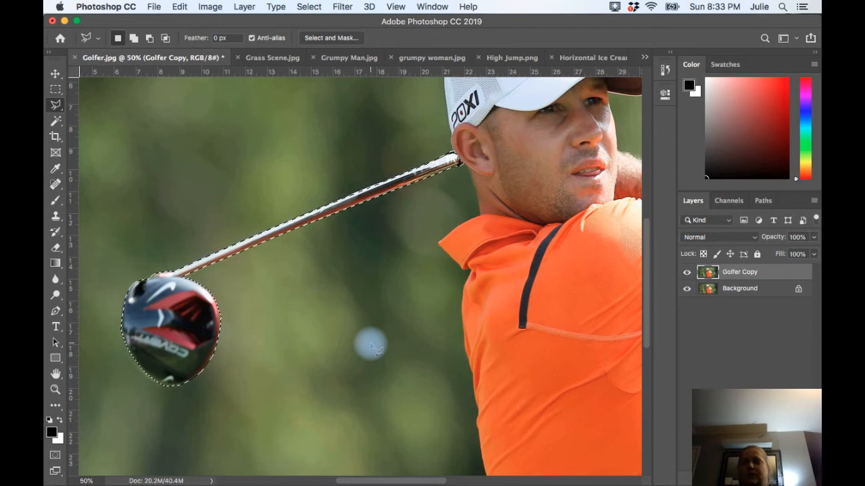
Fill the selected golf club using Content-Aware in Normal mode at 100% opacity with Color Adaptation, and deselect
{"action": "key", "text": "alt+super+minus"}
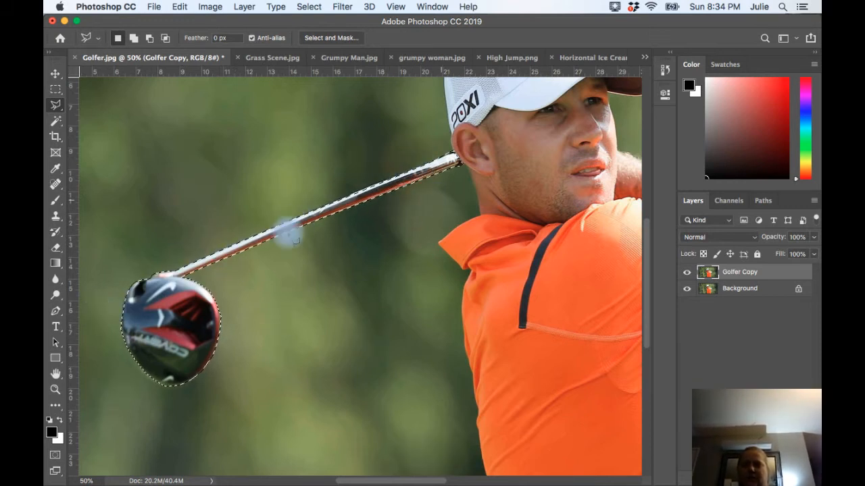
{"action": "right_click", "coordinate": [148, 313]}
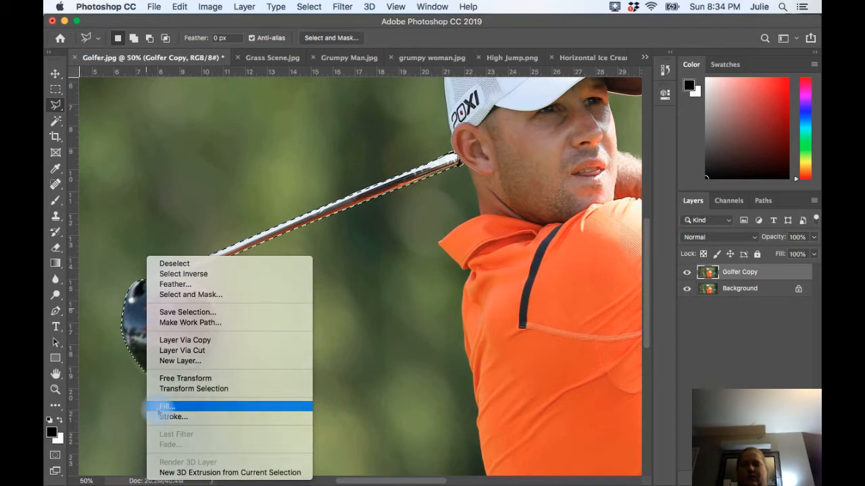
{"action": "left_click", "coordinate": [162, 407]}
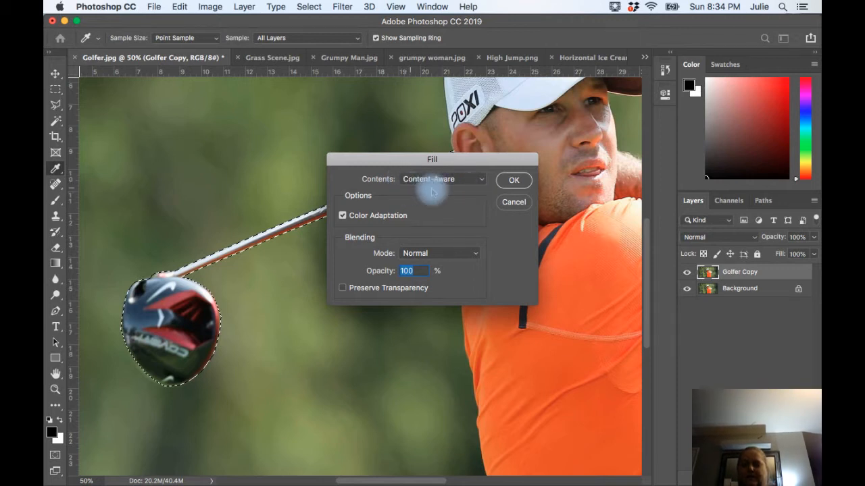
{"action": "left_click", "coordinate": [514, 180]}
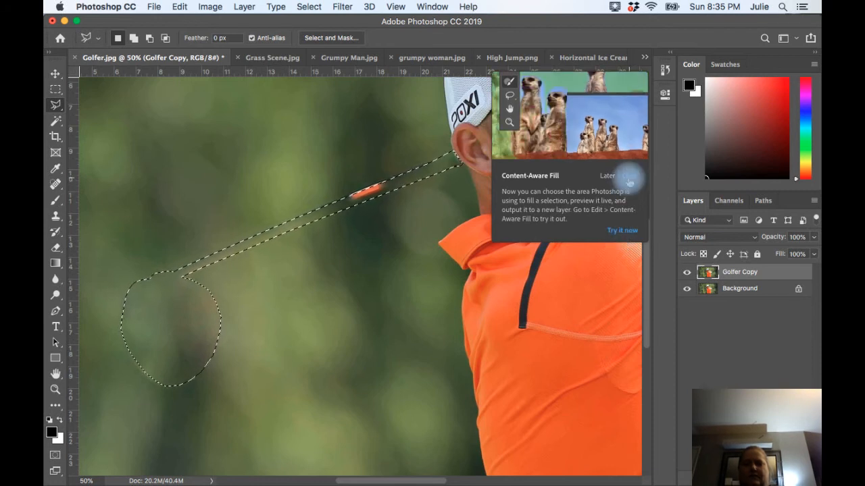
{"action": "left_click", "coordinate": [629, 177]}
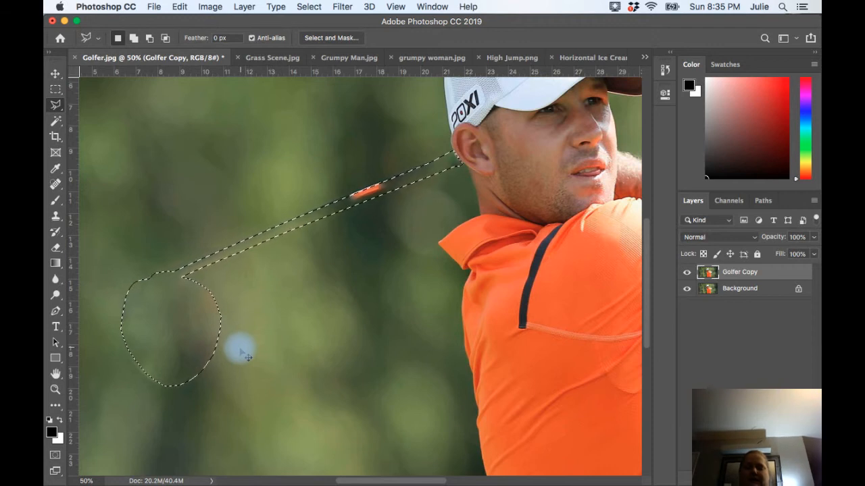
{"action": "key", "text": "super+d"}
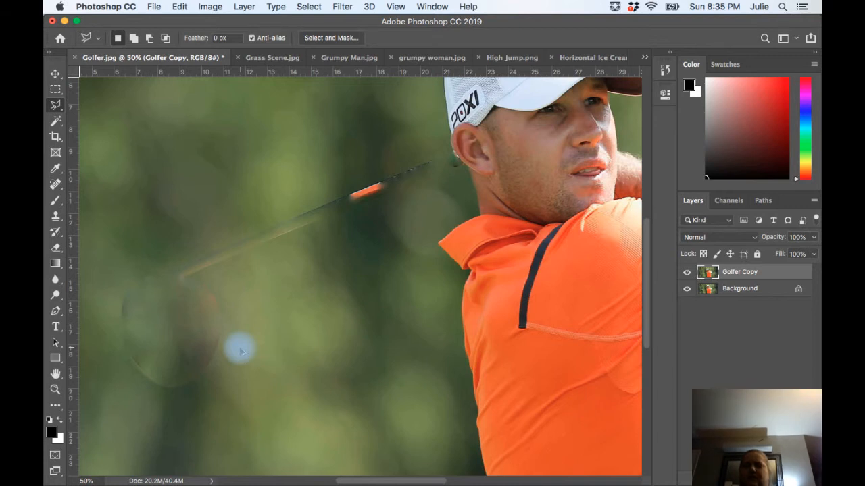
{"action": "key", "text": "alt+super+minus"}
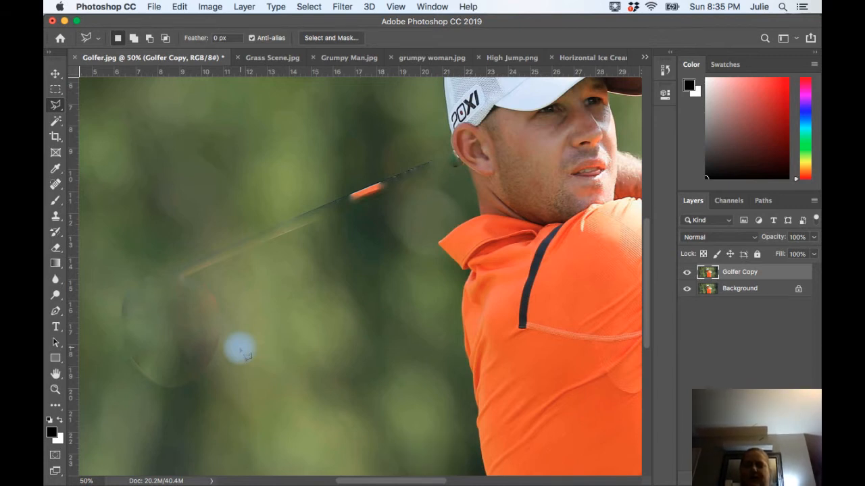
{"action": "key", "text": "super+minus"}
{"action": "key", "text": "super+minus"}
{"action": "key", "text": "super+minus"}
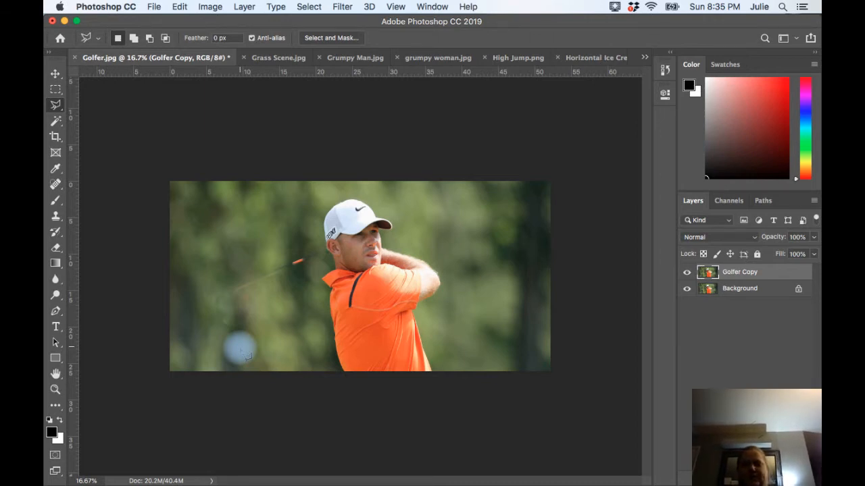
{"action": "left_click_drag", "start_coordinate": [249, 357], "coordinate": [240, 346]}
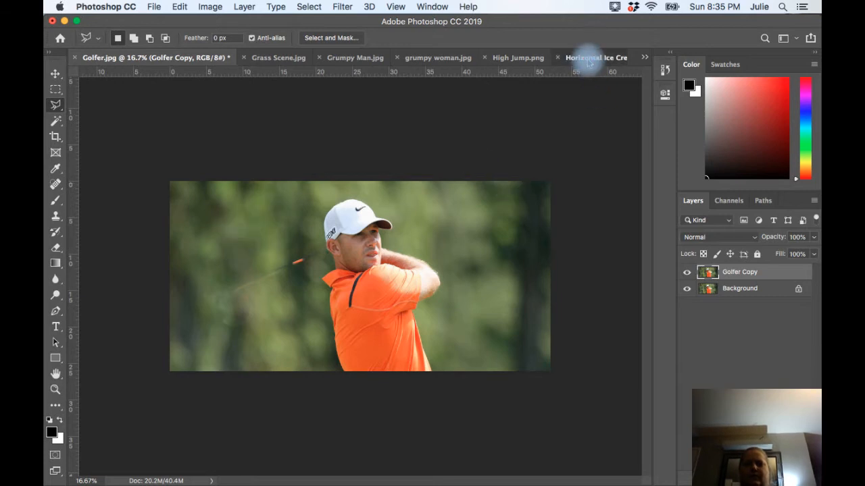
In Horizontal Ice Cream.jpg, duplicate the Background layer and rename the duplicate Background Copy
{"action": "left_click", "coordinate": [588, 60]}
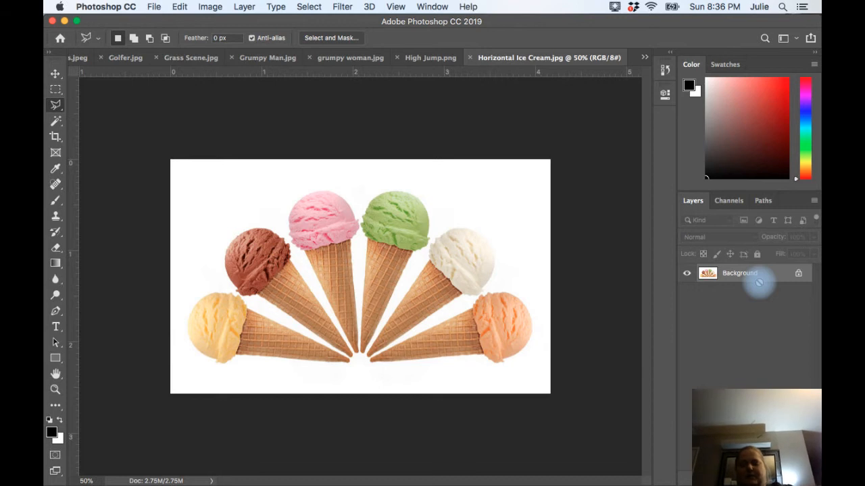
{"action": "key", "text": "super+j"}
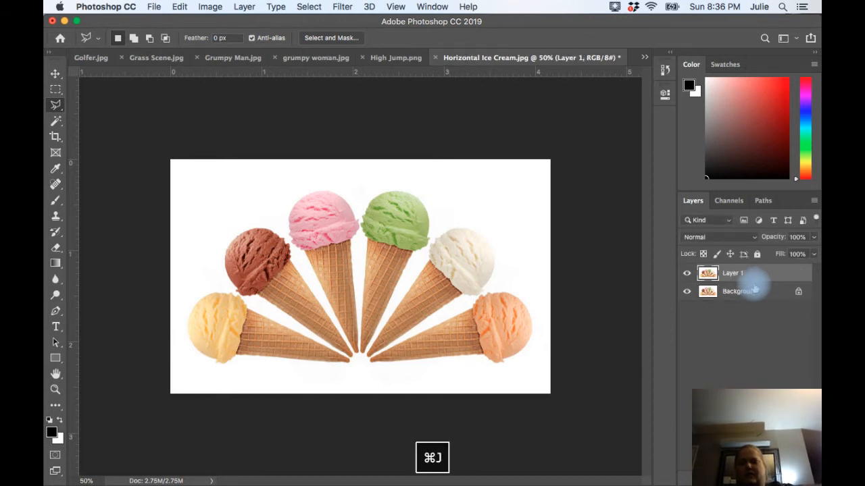
{"action": "type", "text": "Background"}
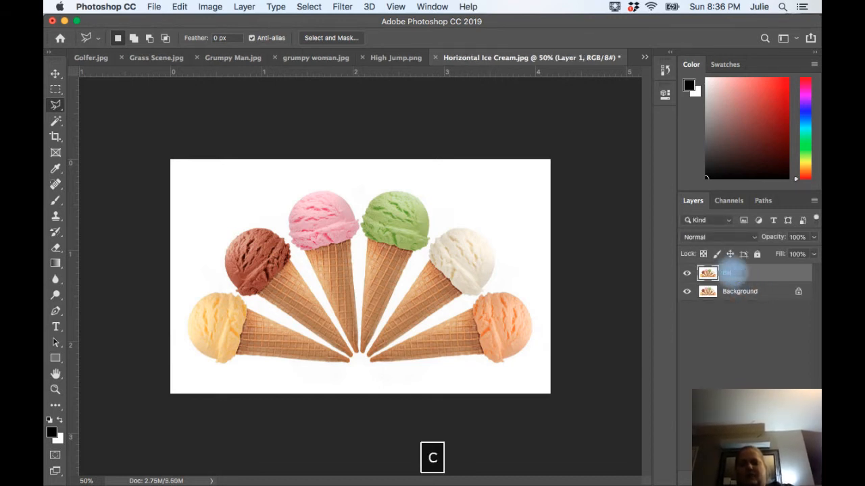
{"action": "type", "text": " Copu"}
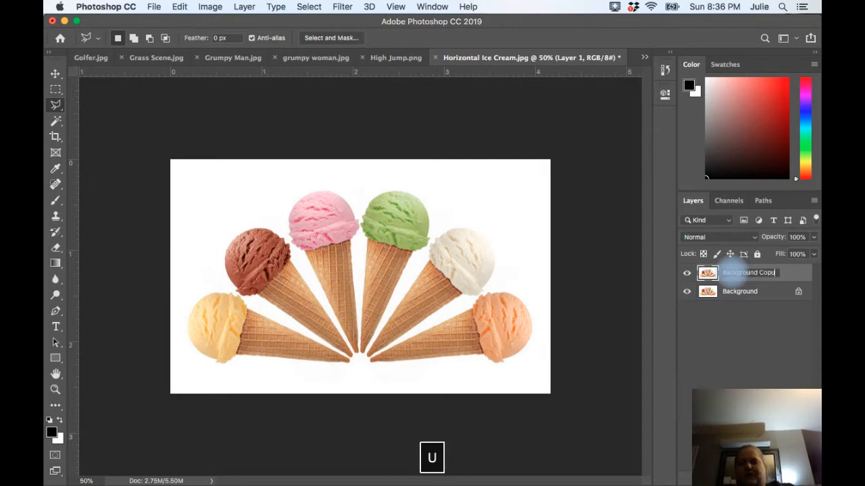
{"action": "key", "text": "BackSpace"}
{"action": "type", "text": "y"}
{"action": "key", "text": "Return"}
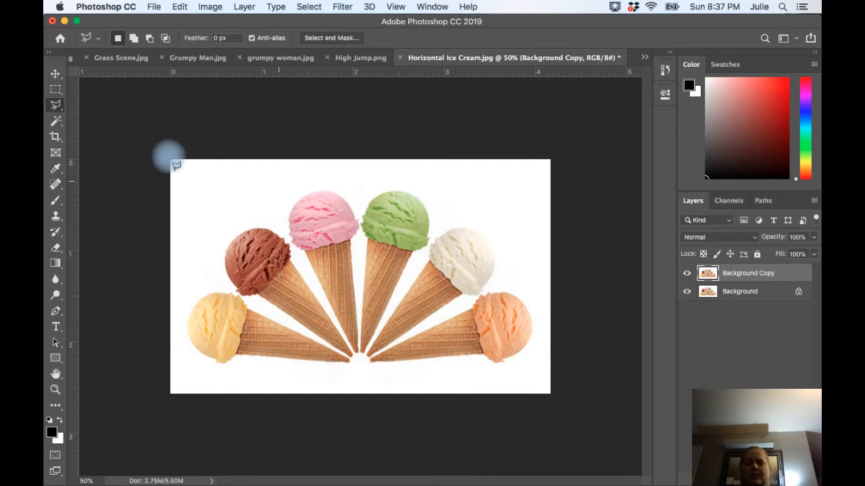
Choose the Magnetic Lasso Tool from the lasso tool variants
{"action": "left_click", "coordinate": [57, 107]}
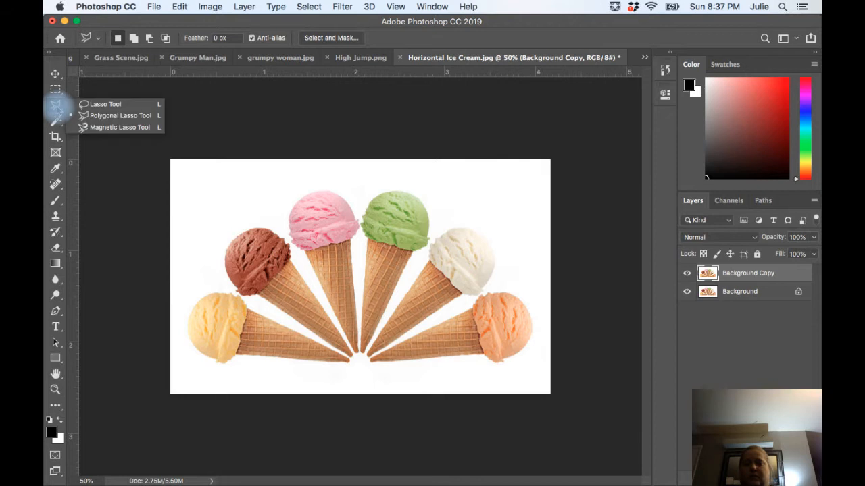
{"action": "left_click", "coordinate": [95, 128]}
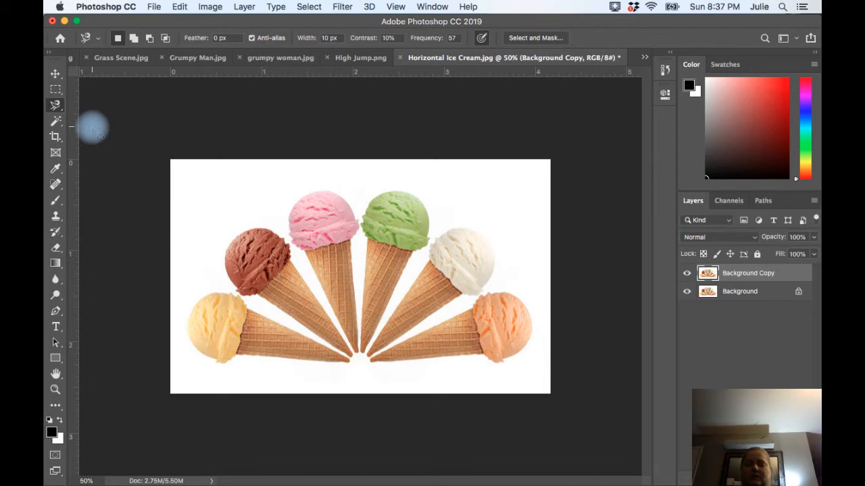
Examine the ice cream scoops and cones up close, ending on the green scoop at 300% zoom
{"action": "key", "text": "super+equal"}
{"action": "key", "text": "super+equal"}
{"action": "key", "text": "super+equal"}
{"action": "key", "text": "super+equal"}
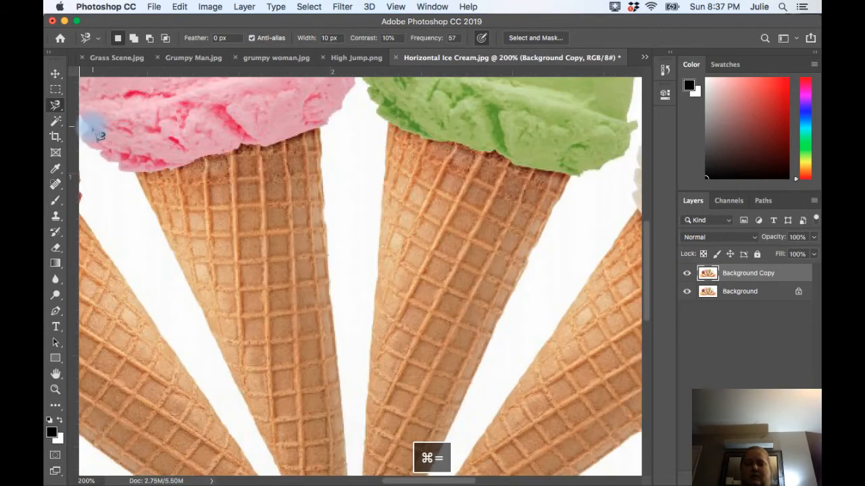
{"action": "scroll", "coordinate": [246, 183], "scroll_direction": "left", "scroll_amount": 10}
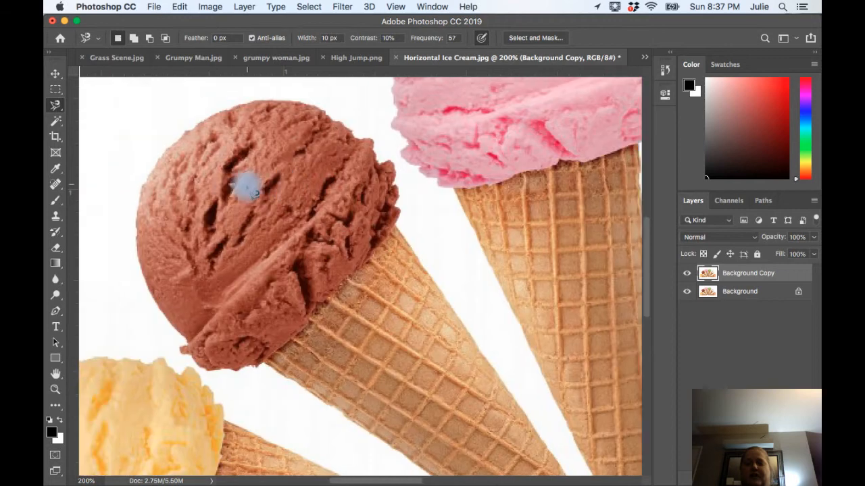
{"action": "scroll", "coordinate": [250, 191], "scroll_direction": "down", "scroll_amount": 2}
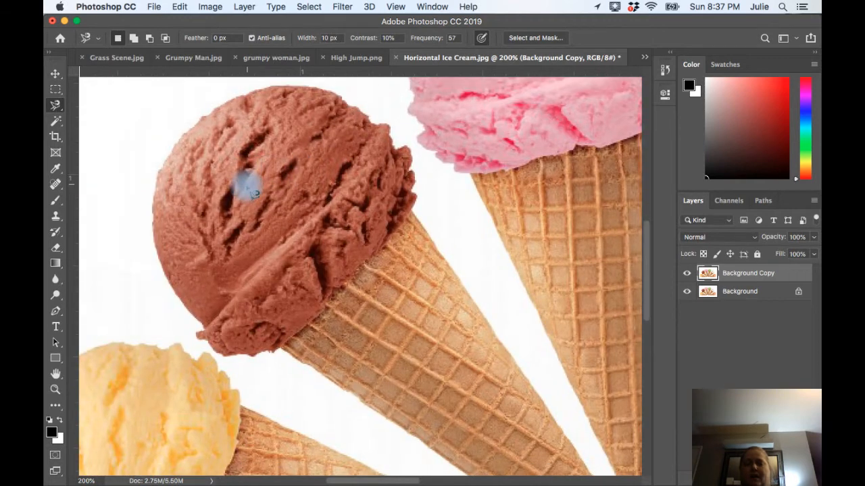
{"action": "scroll", "coordinate": [250, 191], "scroll_direction": "down", "scroll_amount": 3}
{"action": "key", "text": "super+minus"}
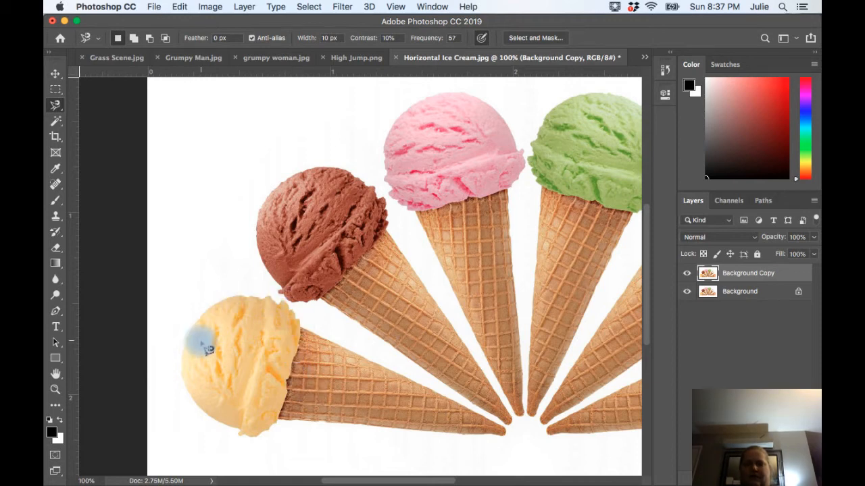
{"action": "scroll", "coordinate": [205, 348], "scroll_direction": "right", "scroll_amount": 8}
{"action": "scroll", "coordinate": [207, 347], "scroll_direction": "down", "scroll_amount": 6}
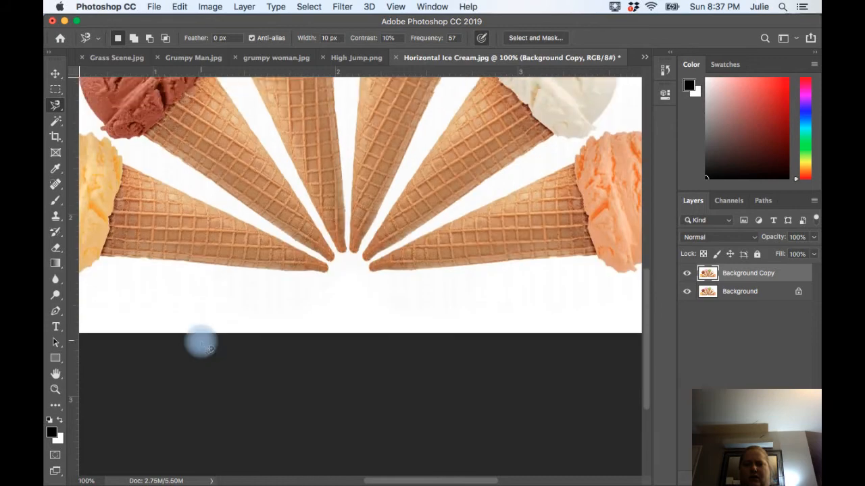
{"action": "scroll", "coordinate": [205, 348], "scroll_direction": "up", "scroll_amount": 10}
{"action": "key", "text": "super+equal"}
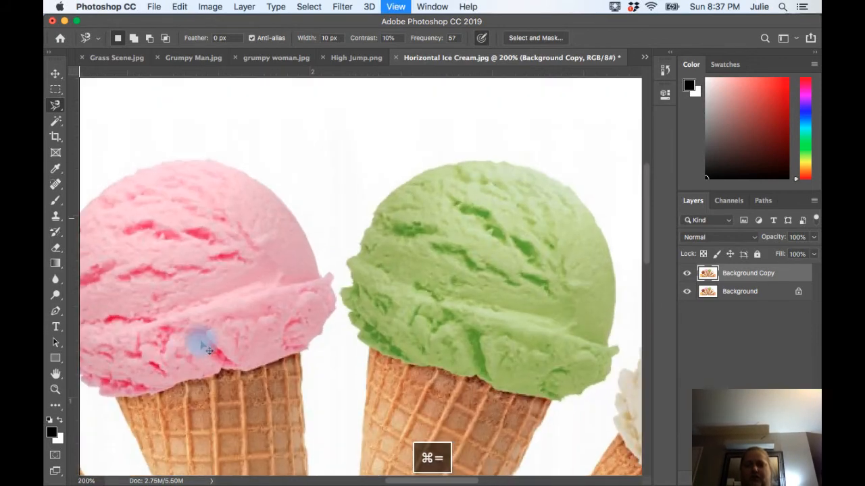
{"action": "key", "text": "super+equal"}
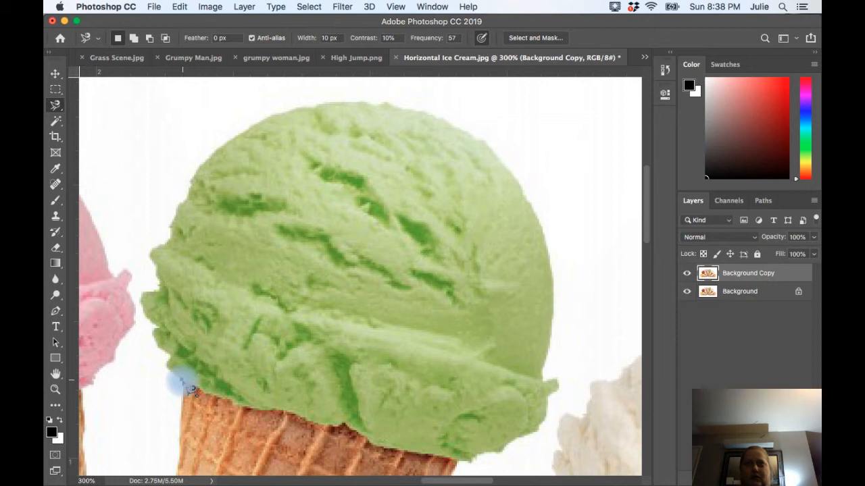
Try tracing the green scoop's outer edge upward from the cone with the Magnetic Lasso, close the selection early, and deselect it
{"action": "left_click", "coordinate": [181, 379]}
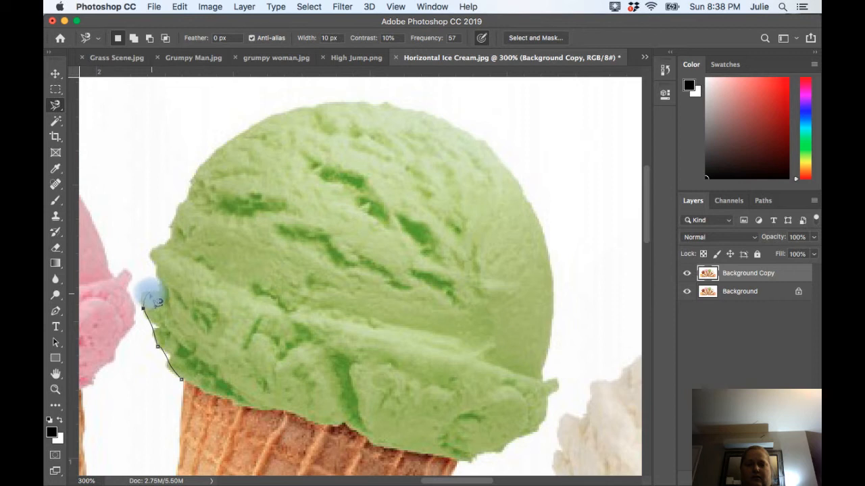
{"action": "left_click", "coordinate": [161, 295]}
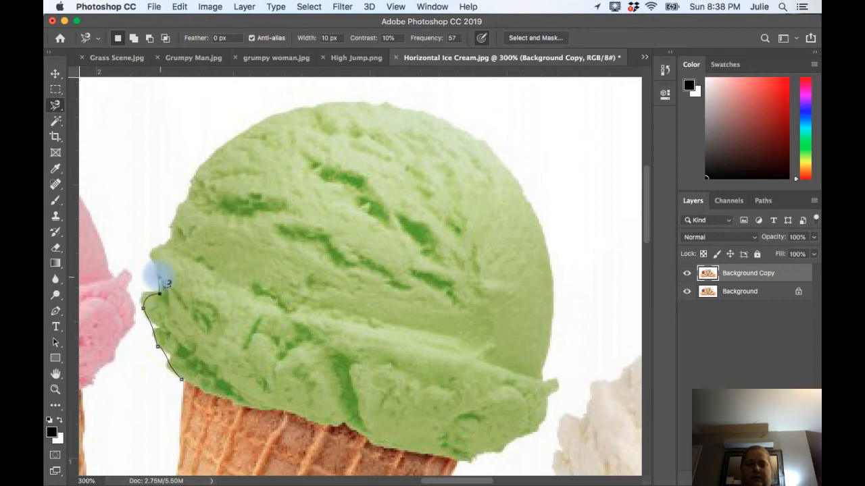
{"action": "left_click", "coordinate": [149, 256]}
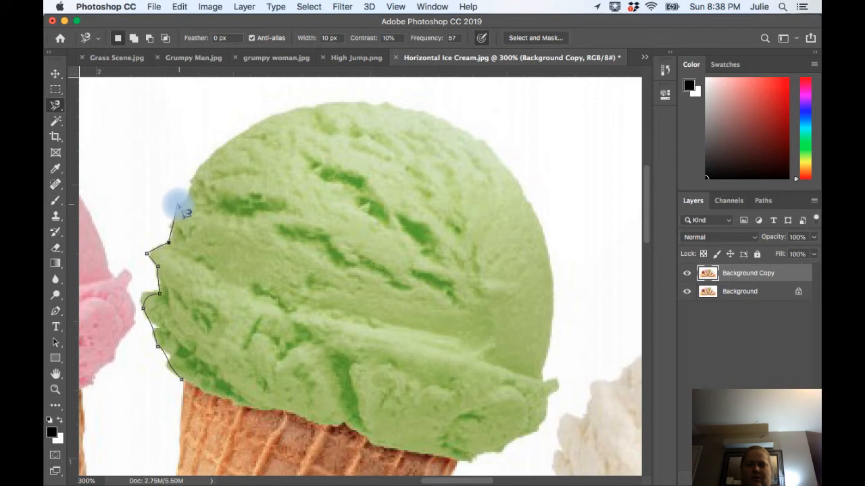
{"action": "double_click", "coordinate": [179, 207]}
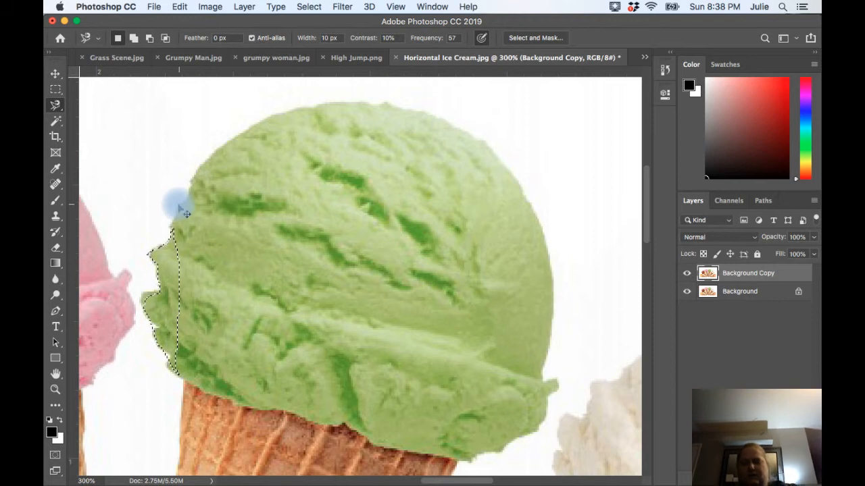
{"action": "key", "text": "super+d"}
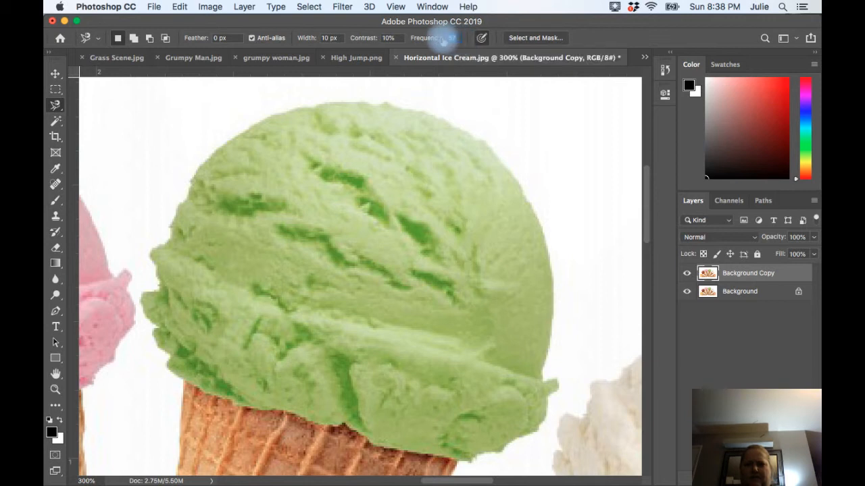
Set the Magnetic Lasso frequency to 100 and trace around the entire green scoop to select it
{"action": "type", "text": "100"}
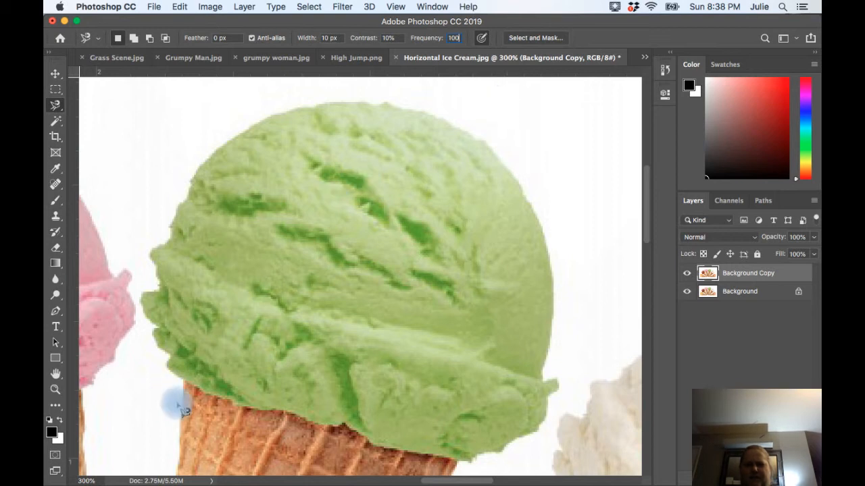
{"action": "left_click", "coordinate": [183, 381]}
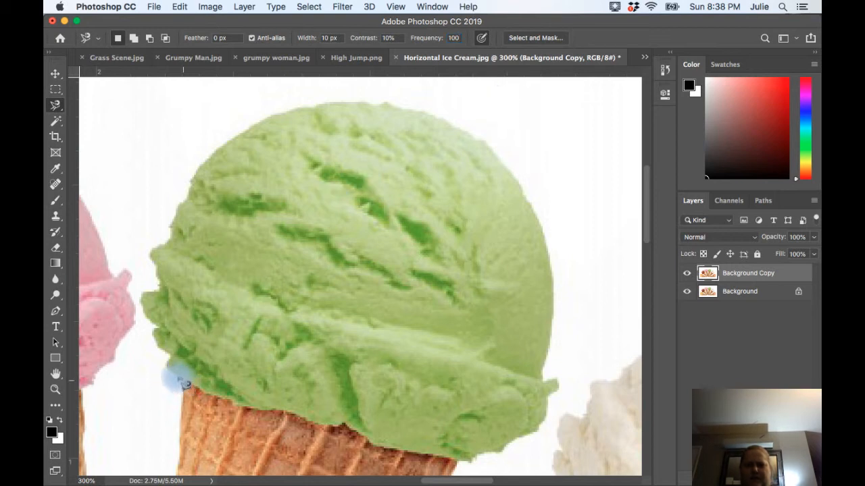
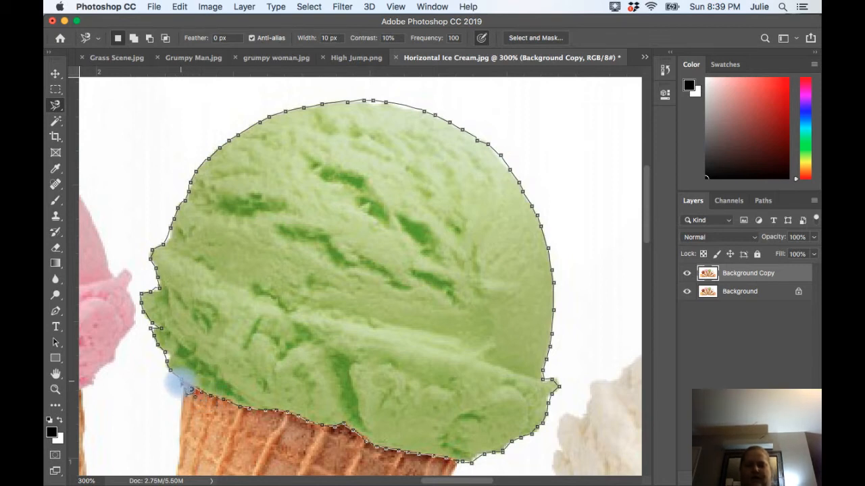
{"action": "left_click", "coordinate": [188, 390]}
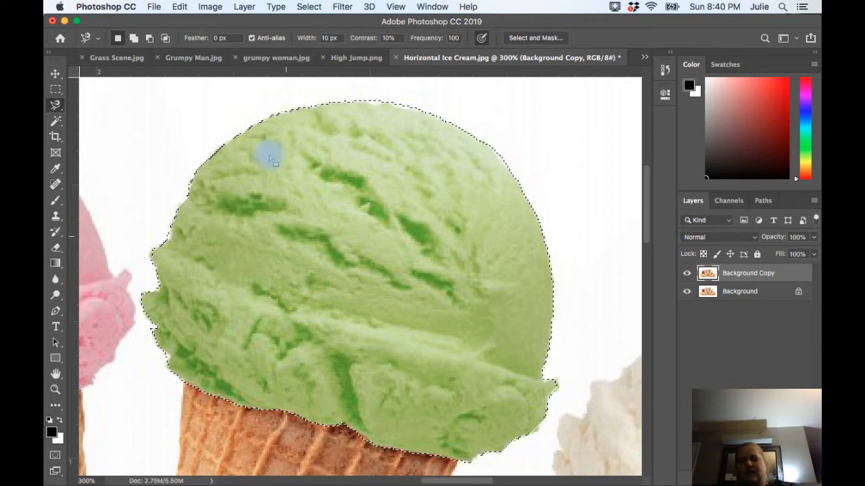
Copy the selected green scoop to a new layer and rename that layer Green Ice cream
{"action": "right_click", "coordinate": [392, 250]}
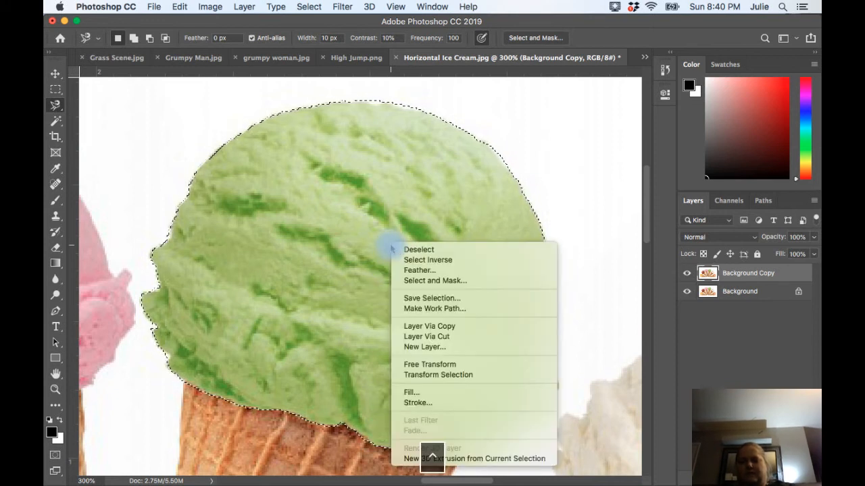
{"action": "left_click", "coordinate": [413, 326]}
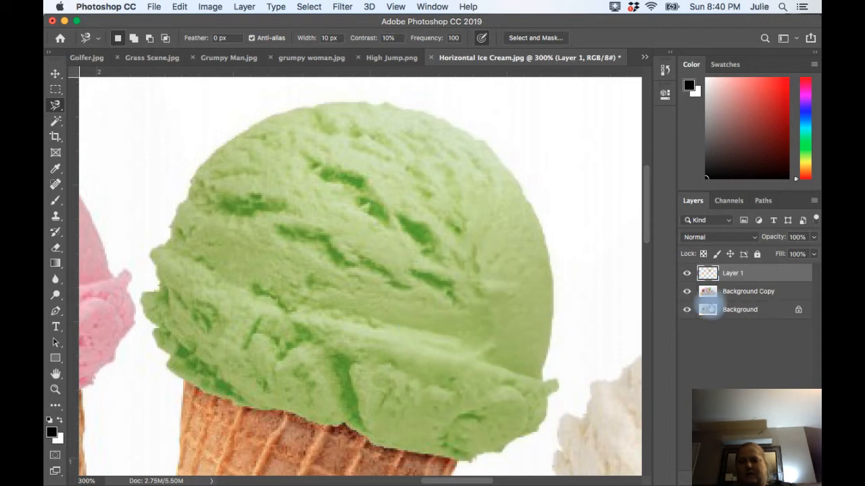
{"action": "type", "text": "G"}
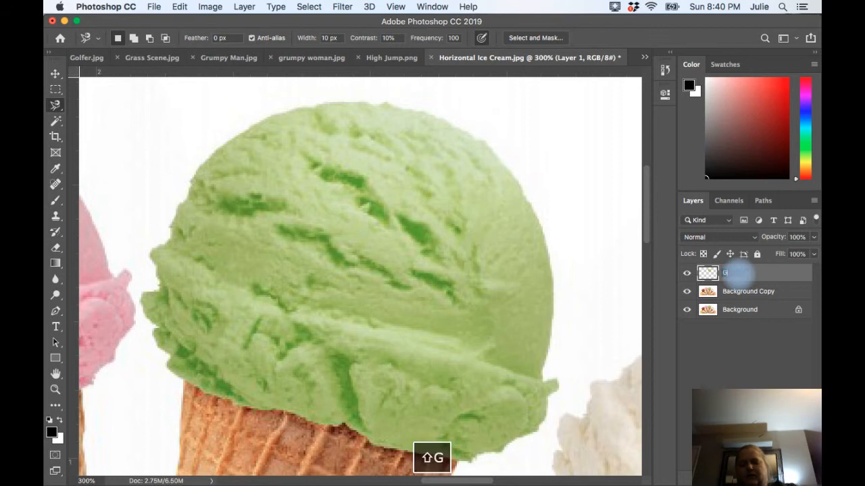
{"action": "type", "text": "reen Cre"}
{"action": "key", "text": "BackSpace"}
{"action": "key", "text": "BackSpace"}
{"action": "type", "text": "e crea"}
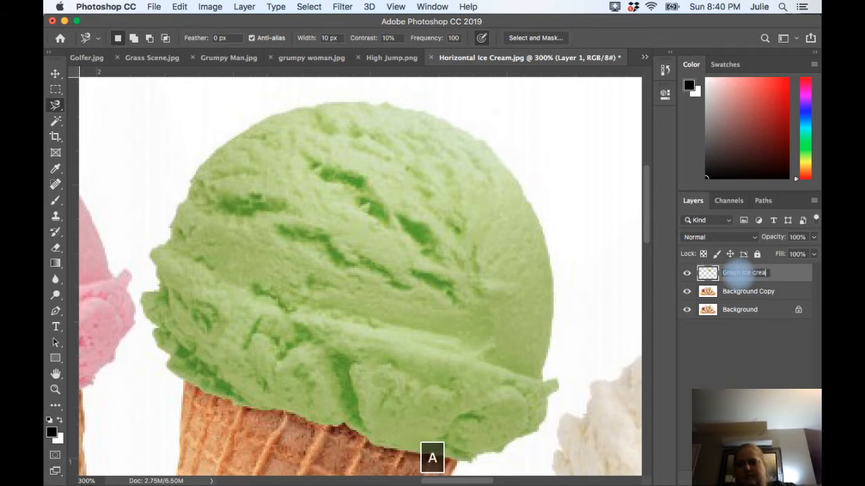
{"action": "type", "text": "m"}
{"action": "key", "text": "Return"}
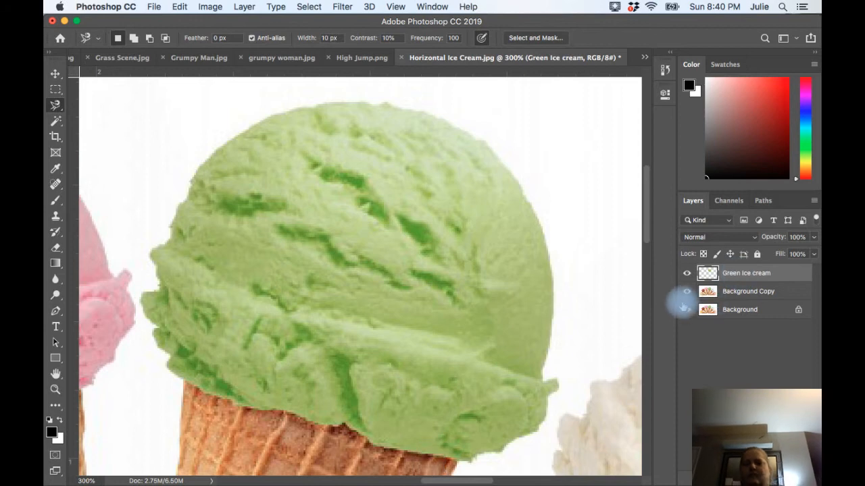
Inspect the cut-out green scoop by itself with Background Copy and Background hidden, and show both layers again
{"action": "left_click", "coordinate": [685, 294]}
{"action": "left_click", "coordinate": [686, 301]}
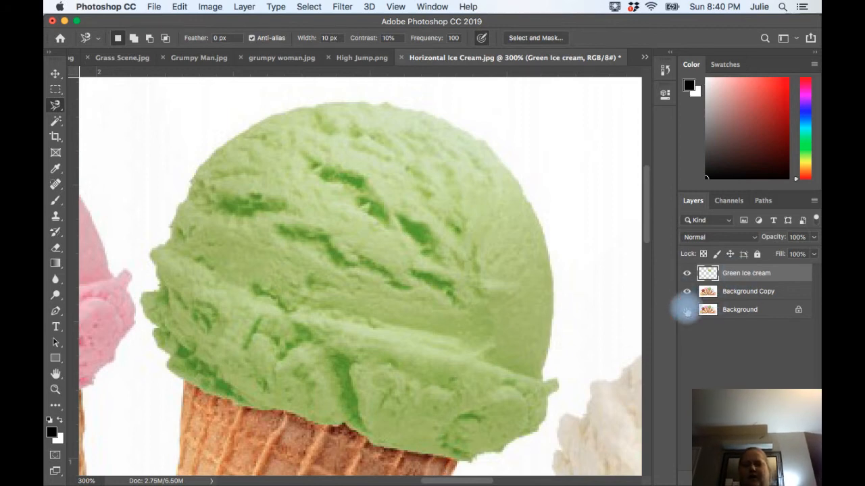
{"action": "left_click", "coordinate": [686, 277]}
{"action": "left_click", "coordinate": [687, 293]}
{"action": "left_click", "coordinate": [686, 276]}
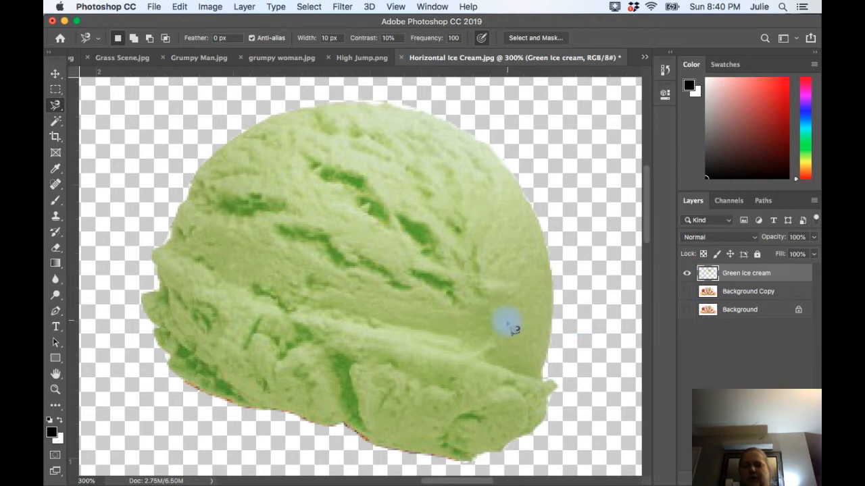
{"action": "key", "text": "alt+super+minus"}
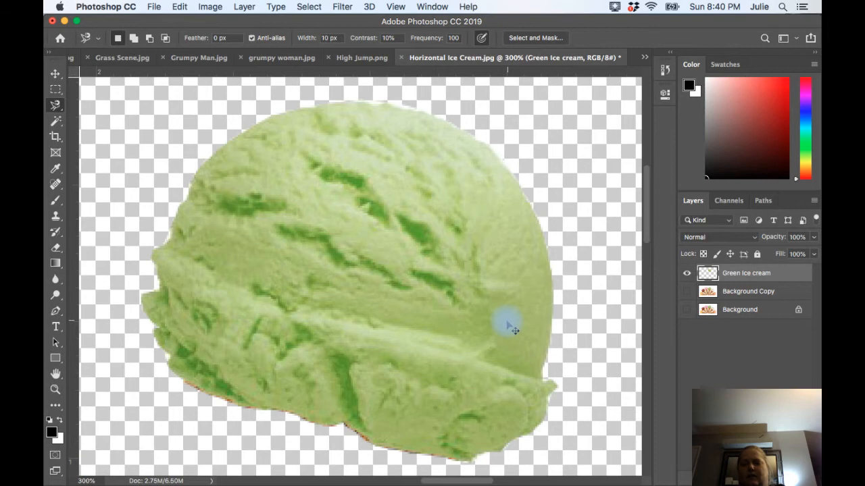
{"action": "key", "text": "super+minus"}
{"action": "key", "text": "super+minus"}
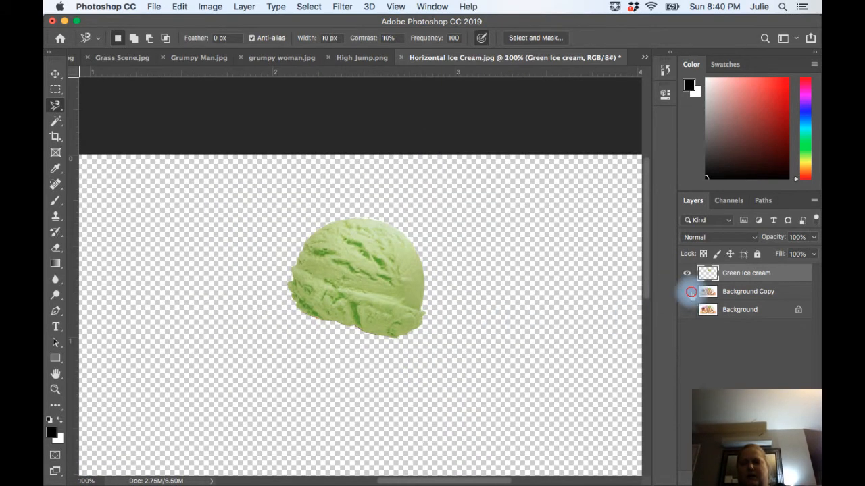
{"action": "left_click", "coordinate": [687, 292]}
{"action": "left_click", "coordinate": [687, 310]}
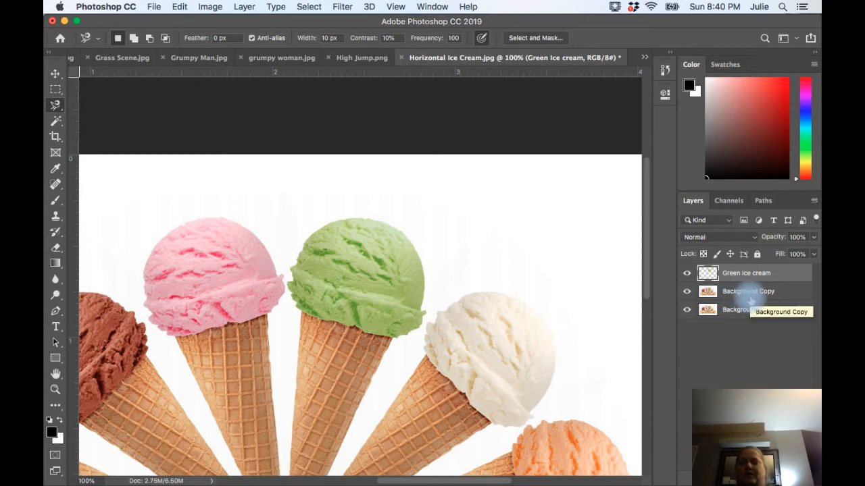
Hide the Background layer, keep Background Copy visible, and make Background Copy the active layer
{"action": "key", "text": "alt+super+equal"}
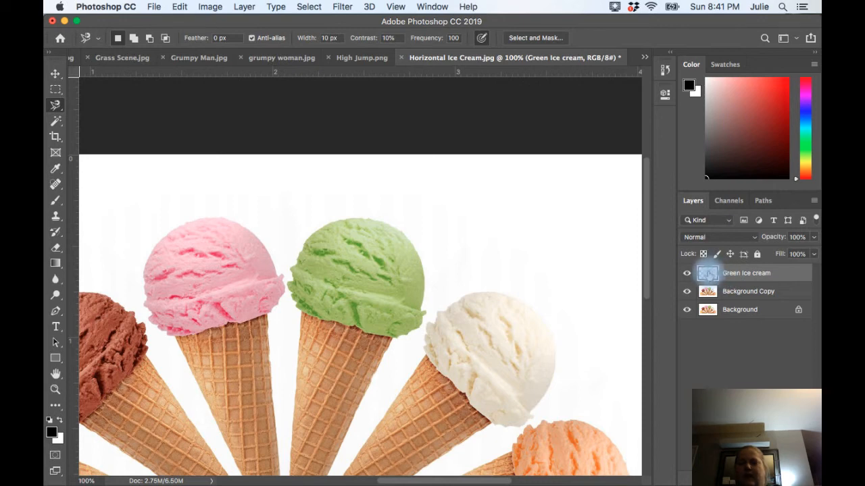
{"action": "left_click_drag", "start_coordinate": [685, 291], "coordinate": [688, 318]}
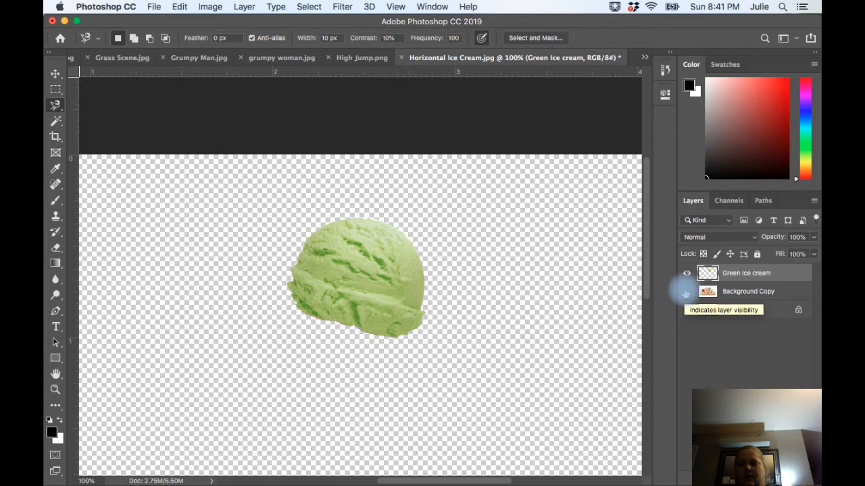
{"action": "left_click", "coordinate": [686, 291]}
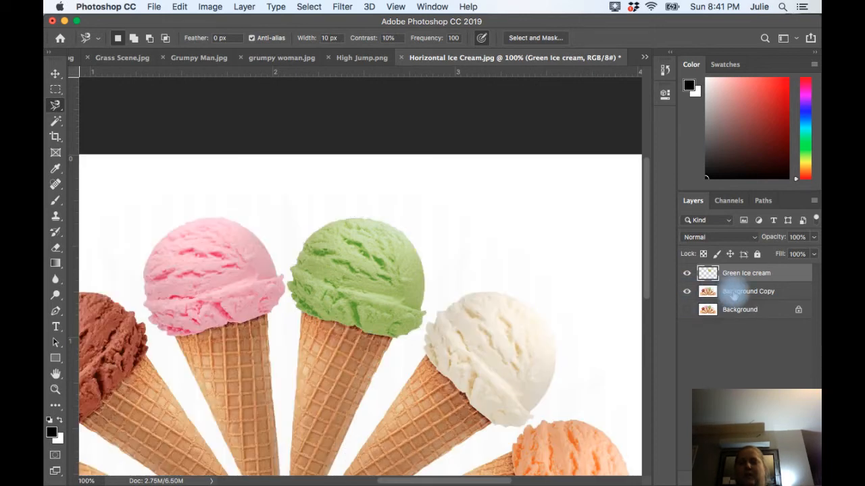
{"action": "left_click", "coordinate": [733, 295]}
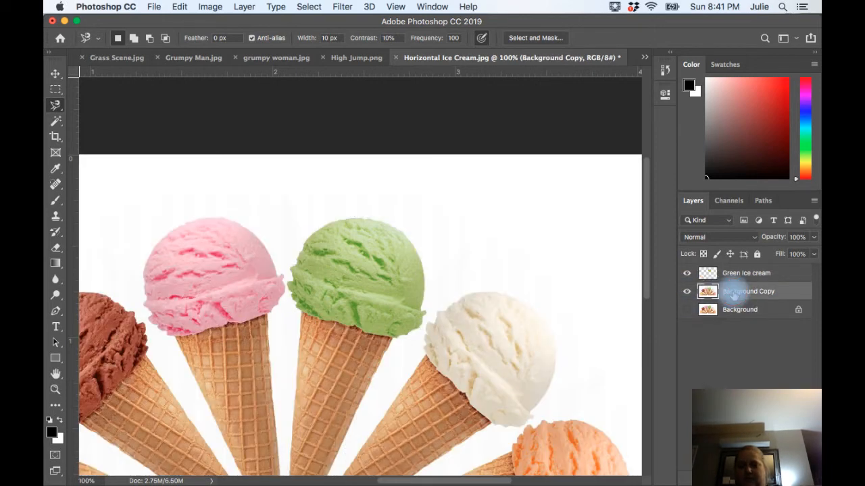
Choose the Quick Selection Tool from the Magic Wand tool variants
{"action": "scroll", "coordinate": [608, 307], "scroll_direction": "down", "scroll_amount": 5}
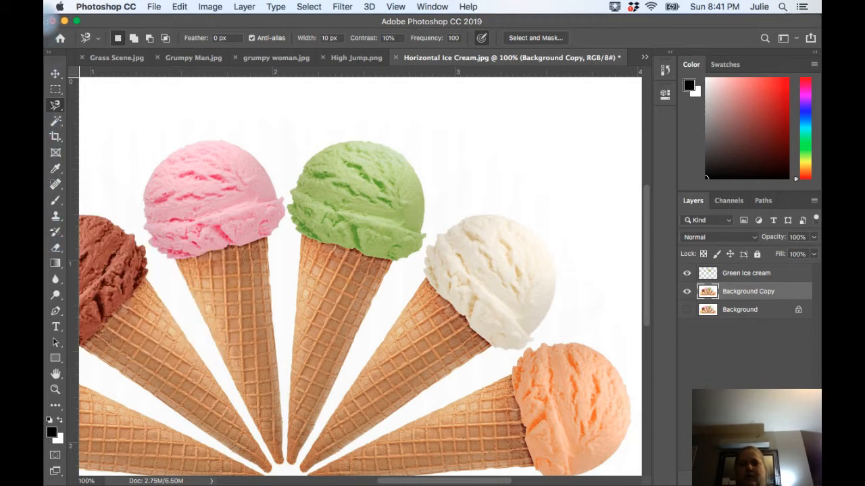
{"action": "left_click", "coordinate": [56, 124]}
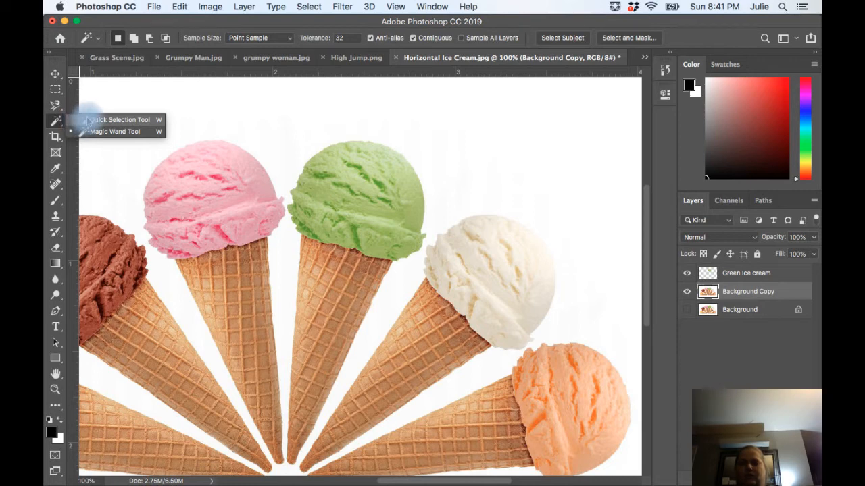
{"action": "left_click", "coordinate": [88, 120]}
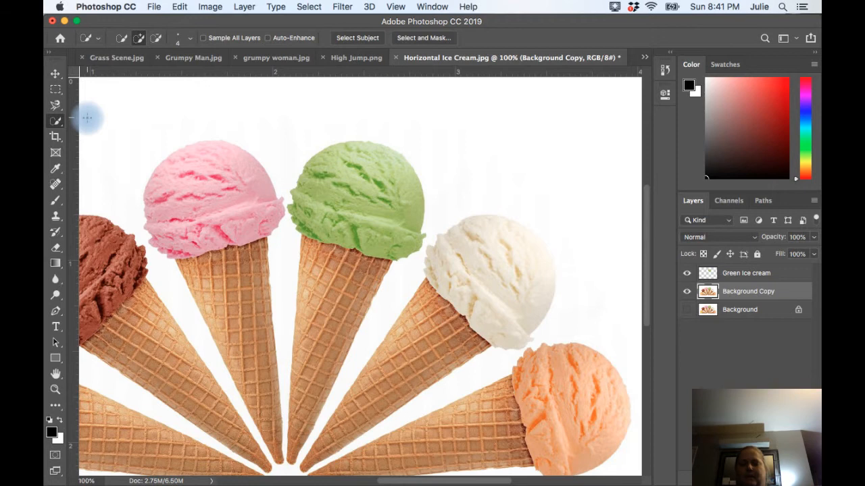
{"action": "scroll", "coordinate": [88, 118], "scroll_direction": "right", "scroll_amount": 10}
{"action": "scroll", "coordinate": [88, 119], "scroll_direction": "left", "scroll_amount": 5}
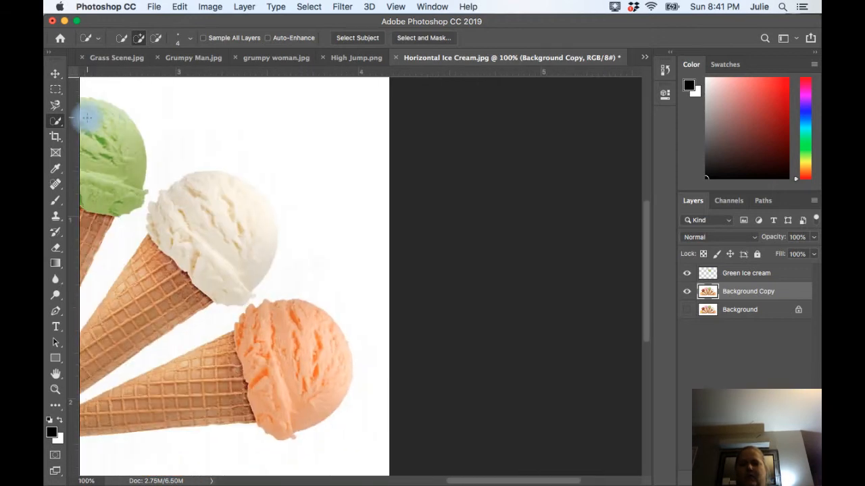
{"action": "scroll", "coordinate": [88, 119], "scroll_direction": "down", "scroll_amount": 5}
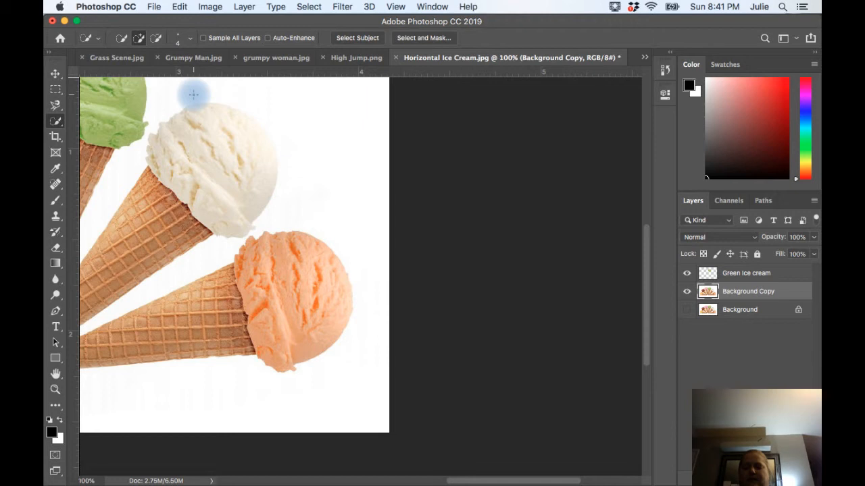
Enlarge the Quick Selection brush to 25 px and select the whole white ice cream scoop in add-to-selection mode
{"action": "key", "text": "bracketright"}
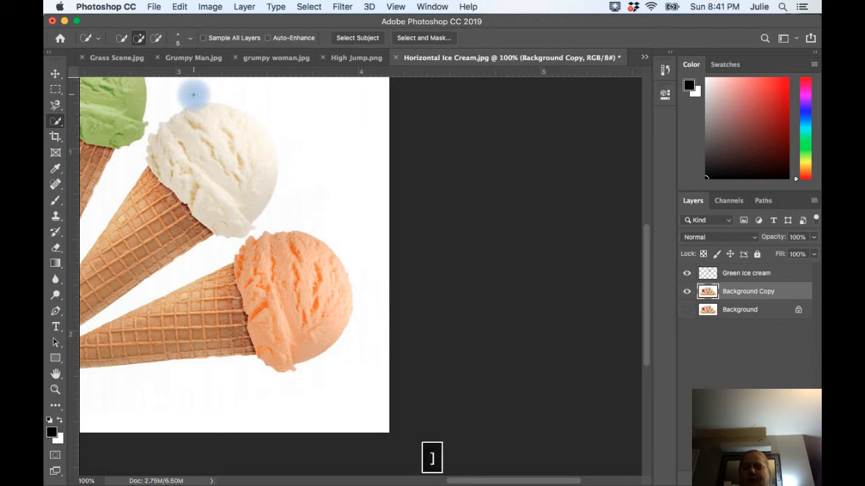
{"action": "key", "text": "bracketright"}
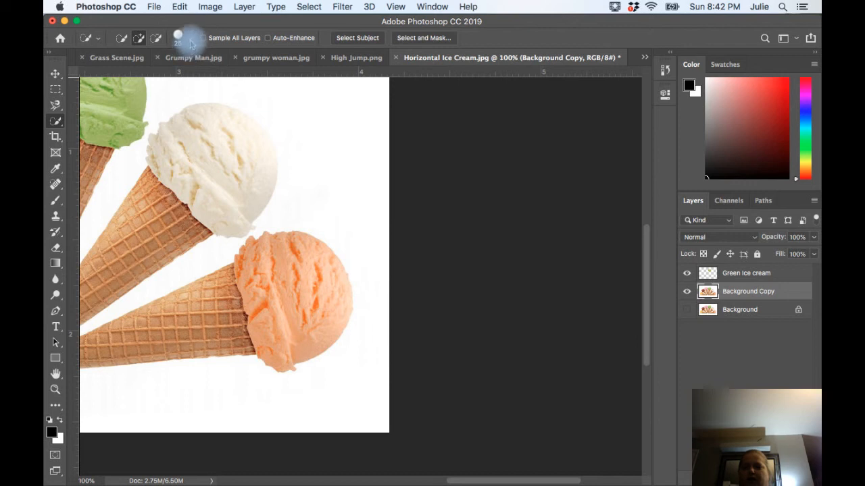
{"action": "left_click", "coordinate": [192, 42]}
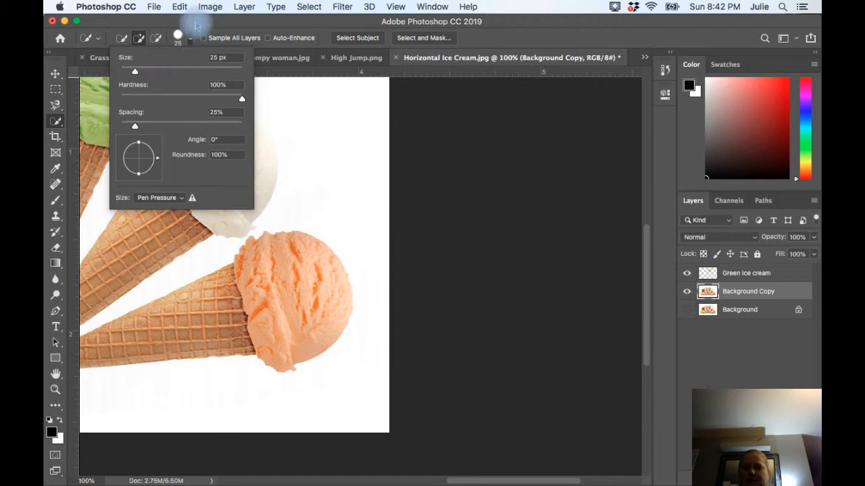
{"action": "left_click", "coordinate": [193, 21]}
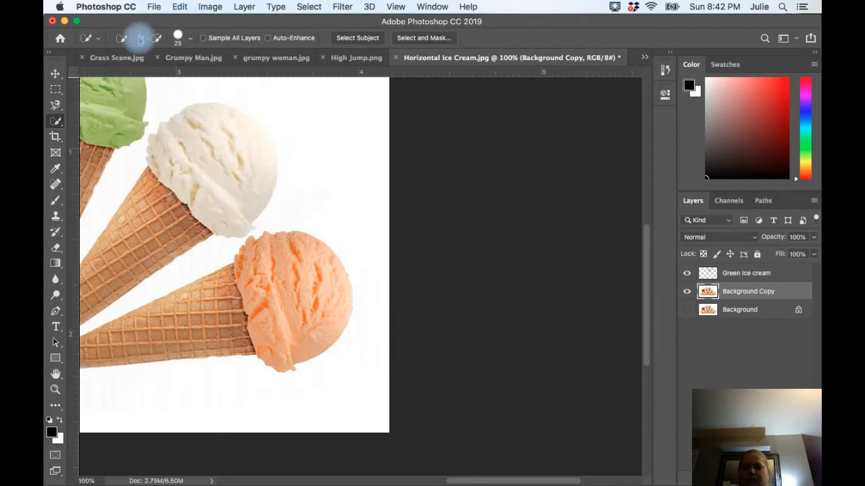
{"action": "left_click", "coordinate": [139, 38]}
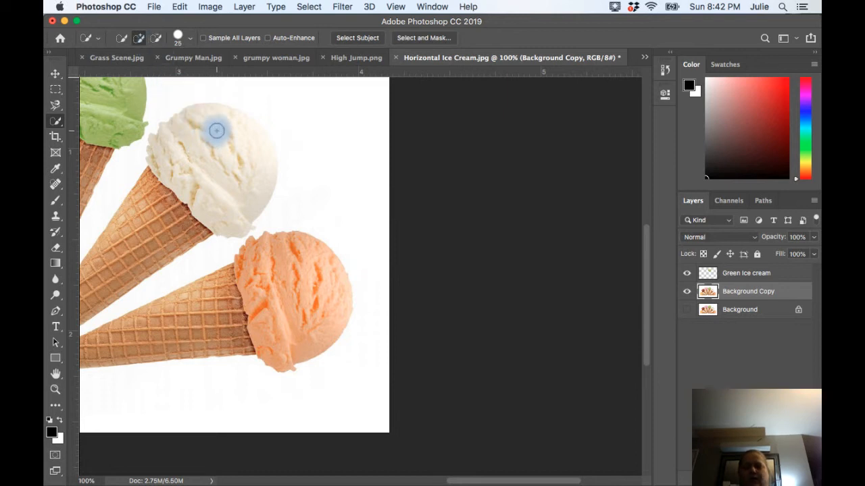
{"action": "mouse_move", "coordinate": [217, 119]}
{"action": "left_mouse_down"}
{"action": "mouse_move", "coordinate": [197, 120]}
{"action": "mouse_move", "coordinate": [172, 144]}
{"action": "mouse_move", "coordinate": [217, 174]}
{"action": "mouse_move", "coordinate": [207, 187]}
{"action": "mouse_move", "coordinate": [222, 209]}
{"action": "mouse_move", "coordinate": [245, 192]}
{"action": "mouse_move", "coordinate": [243, 138]}
{"action": "left_mouse_up"}
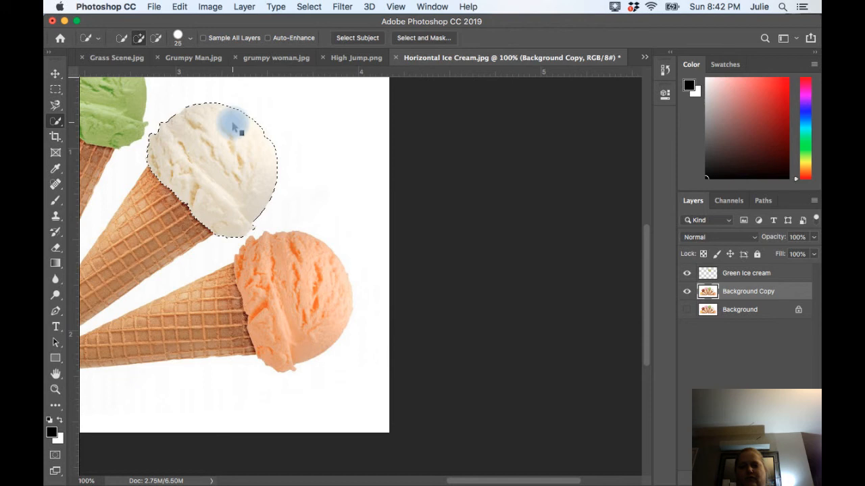
Copy the selected white scoop to a new layer and rename that layer White Ice Cream
{"action": "right_click", "coordinate": [232, 124]}
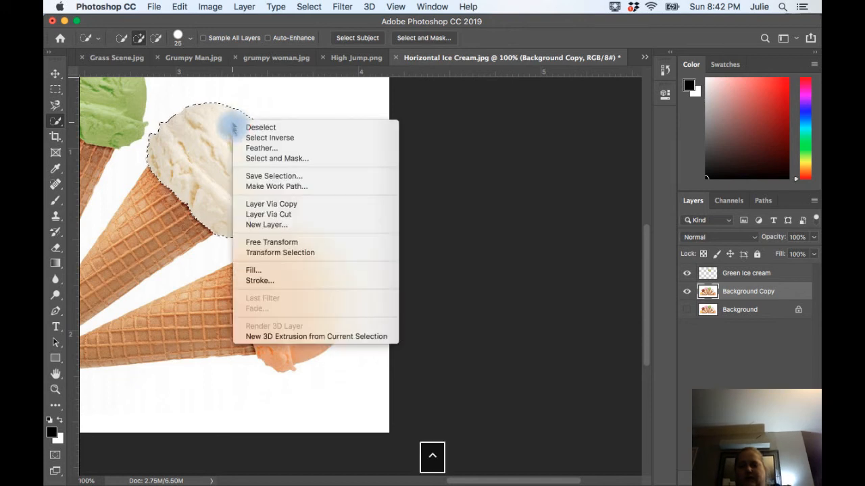
{"action": "left_click", "coordinate": [250, 203]}
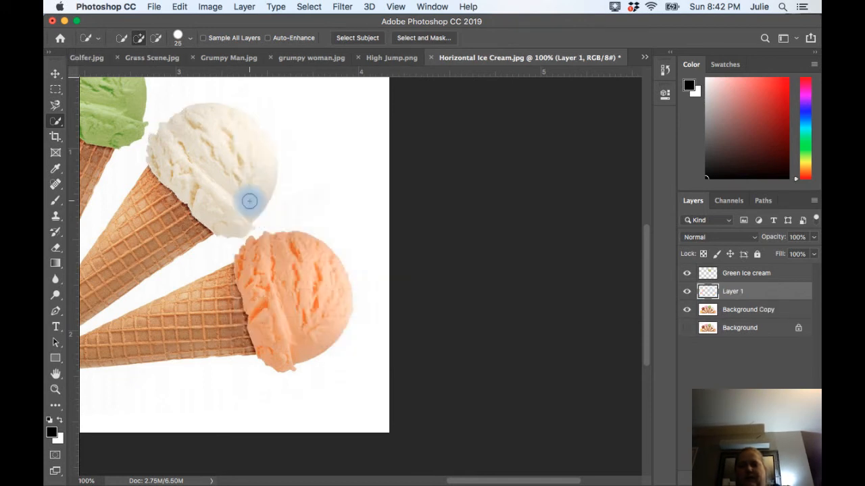
{"action": "scroll", "coordinate": [248, 200], "scroll_direction": "right", "scroll_amount": 10}
{"action": "scroll", "coordinate": [250, 201], "scroll_direction": "down", "scroll_amount": 3}
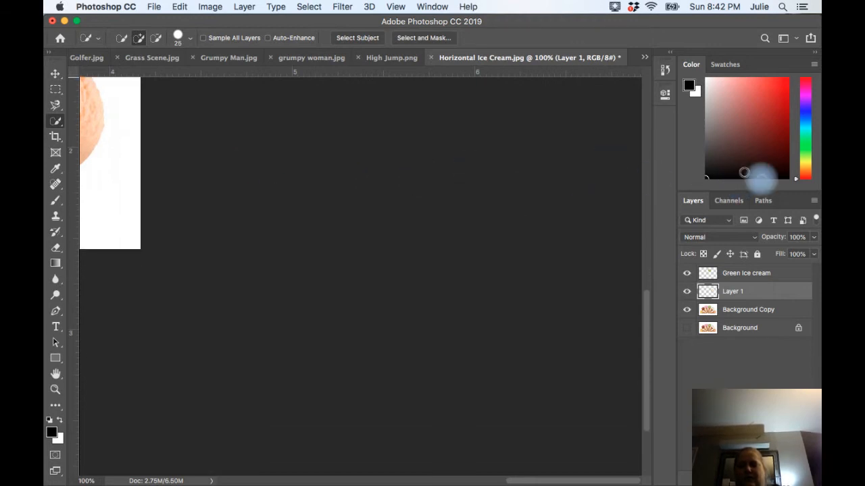
{"action": "scroll", "coordinate": [760, 179], "scroll_direction": "down", "scroll_amount": 6}
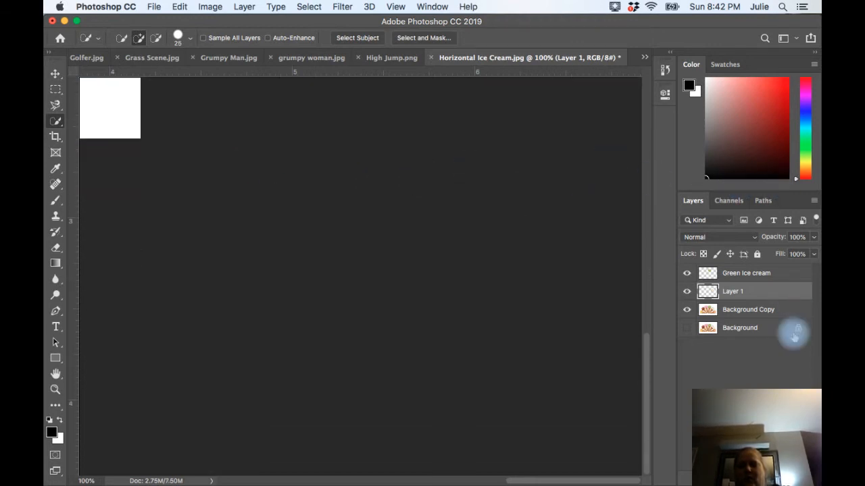
{"action": "double_click", "coordinate": [733, 292]}
{"action": "type", "text": "White Ic"}
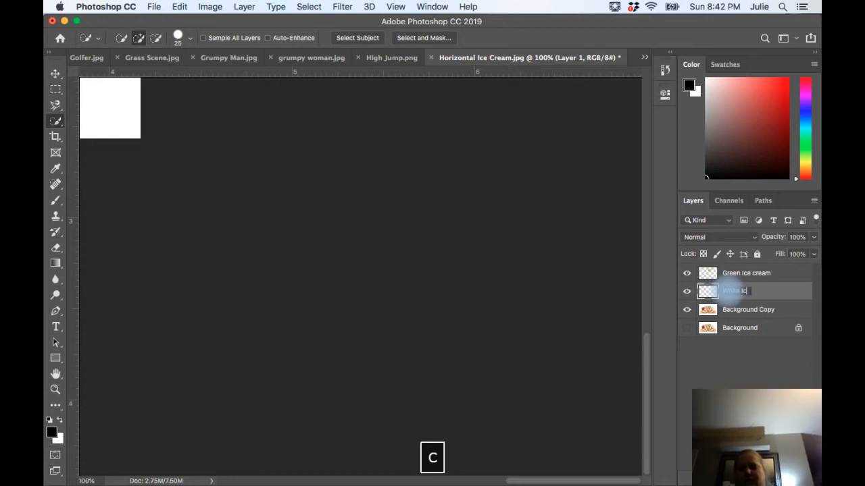
{"action": "type", "text": " Ce Cream"}
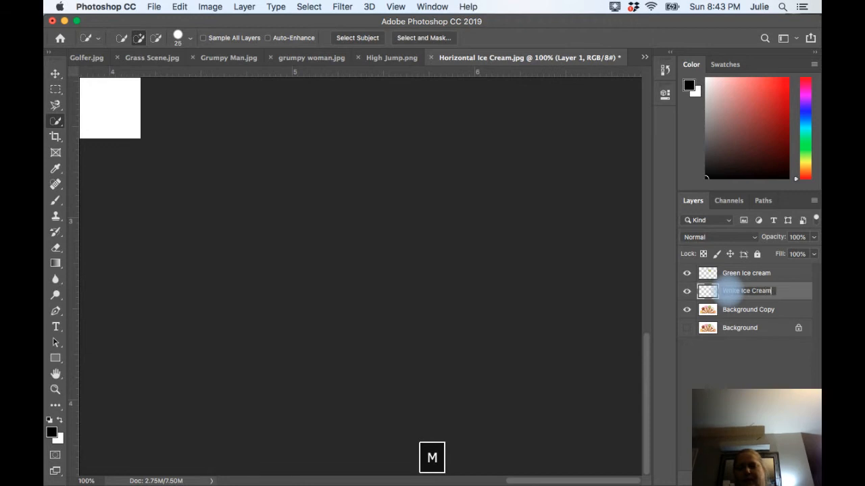
{"action": "key", "text": "Return"}
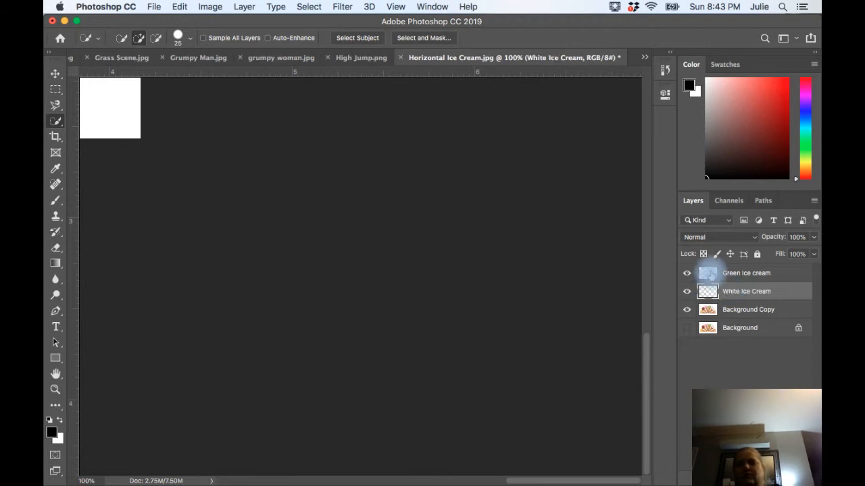
Load the white scoop's outline from its layer as a selection and try Layer Via Copy with Green Ice cream active
{"action": "key", "text": "alt+super+minus"}
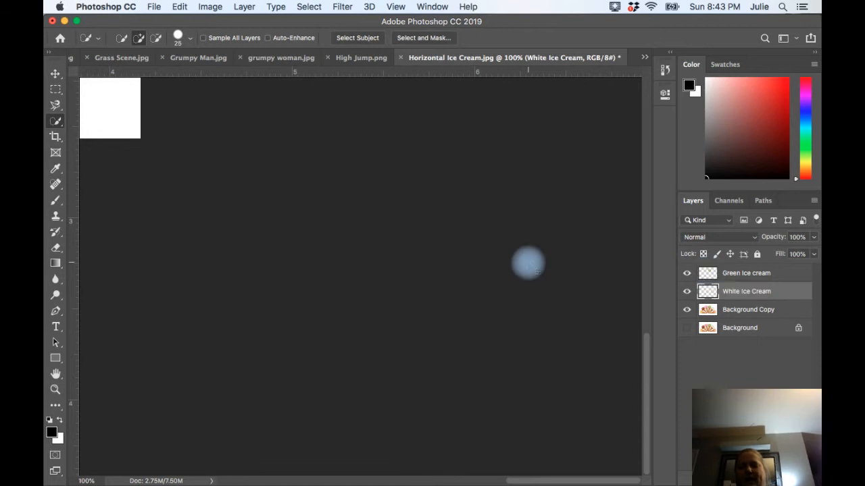
{"action": "key", "text": "super+minus"}
{"action": "key", "text": "super+minus"}
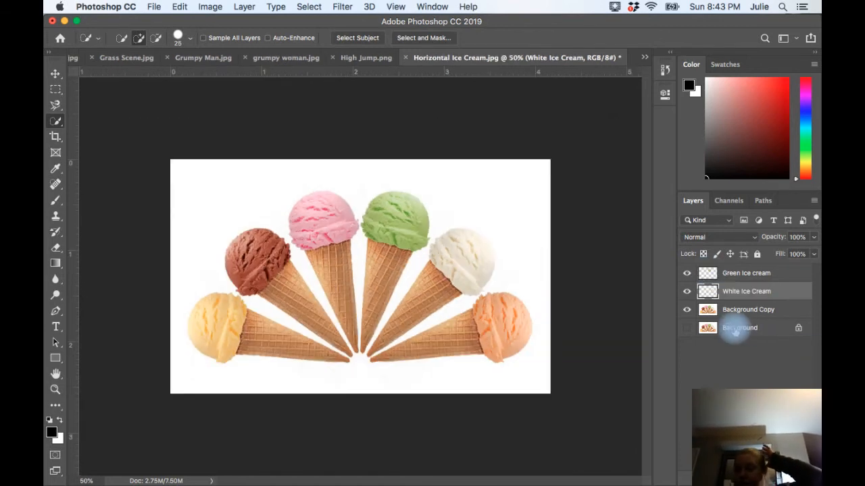
{"action": "left_click", "coordinate": [708, 291], "text": "super"}
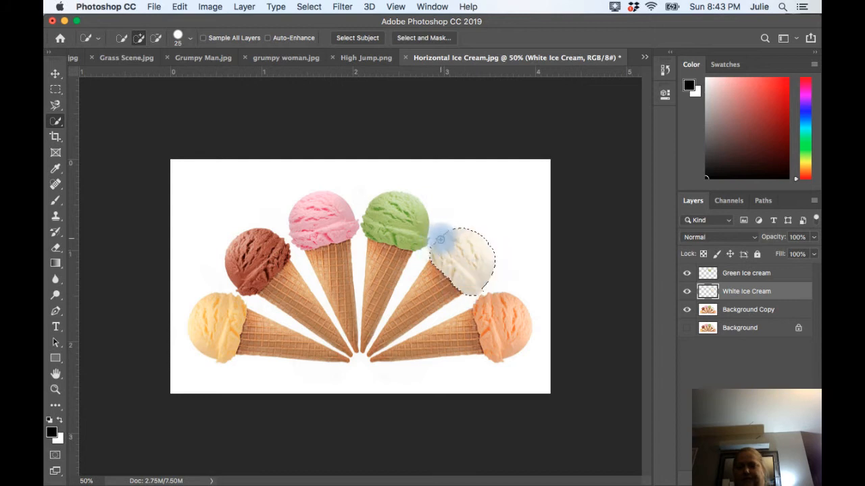
{"action": "left_click", "coordinate": [735, 274]}
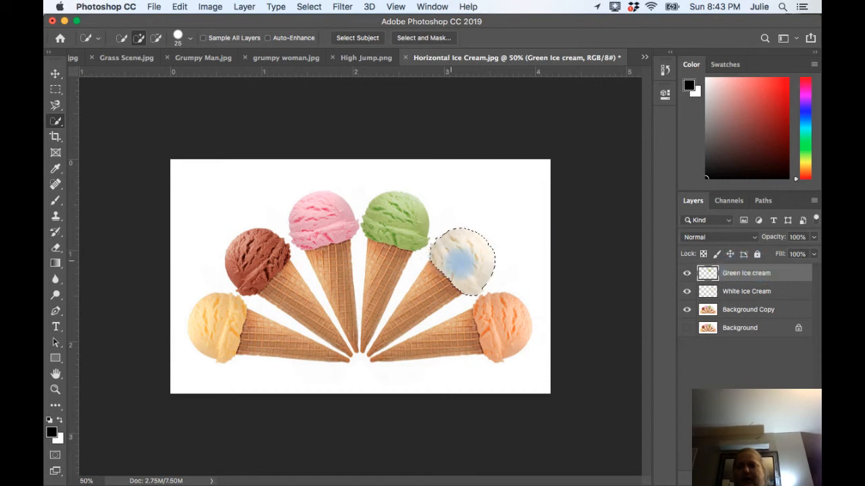
{"action": "right_click", "coordinate": [462, 261]}
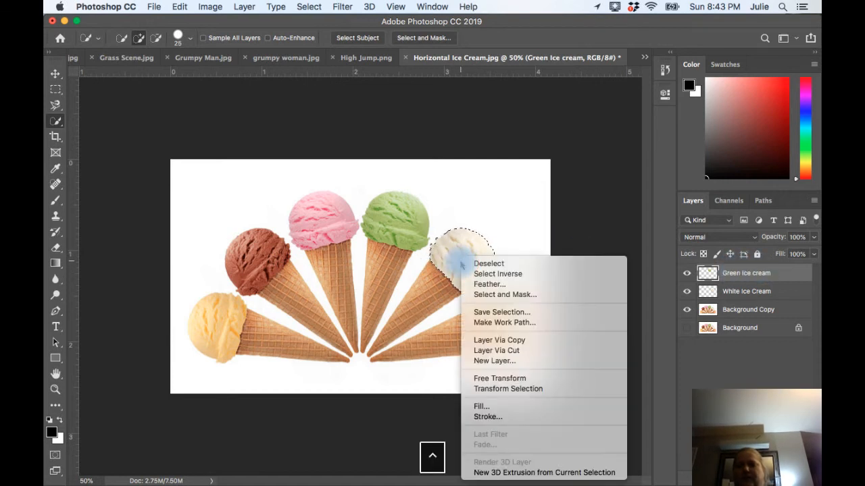
{"action": "left_click", "coordinate": [485, 340]}
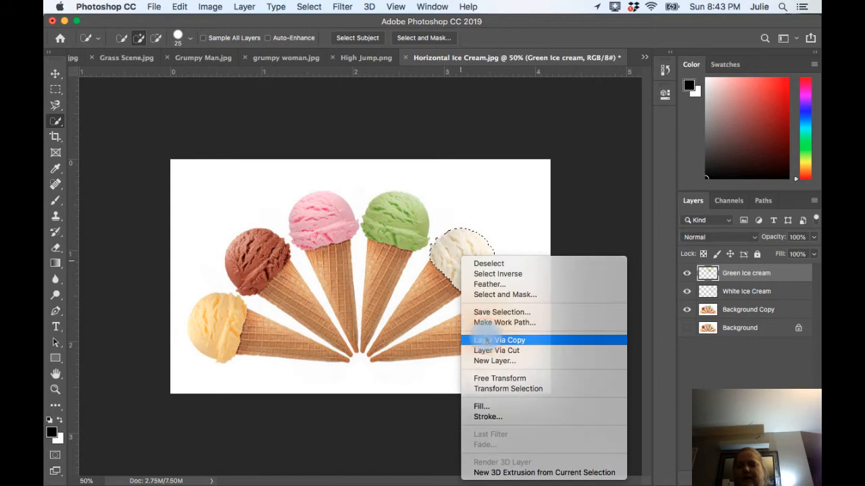
{"action": "key", "text": "alt+super+equal"}
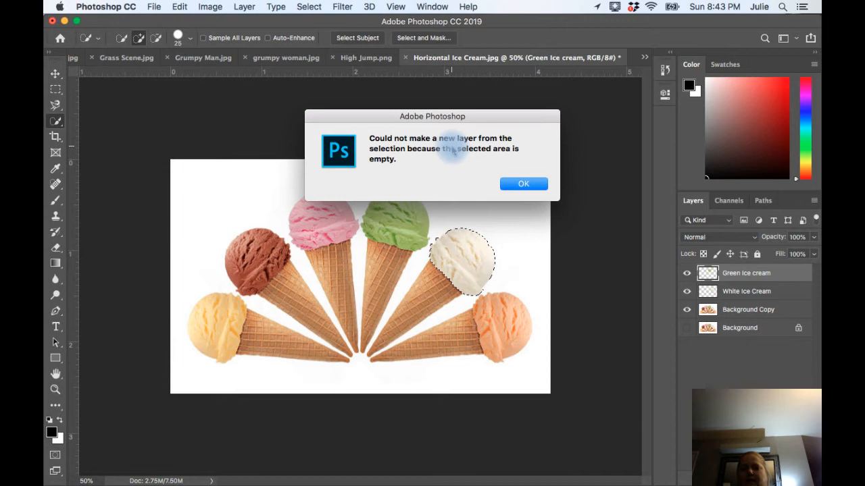
{"action": "left_click", "coordinate": [524, 183]}
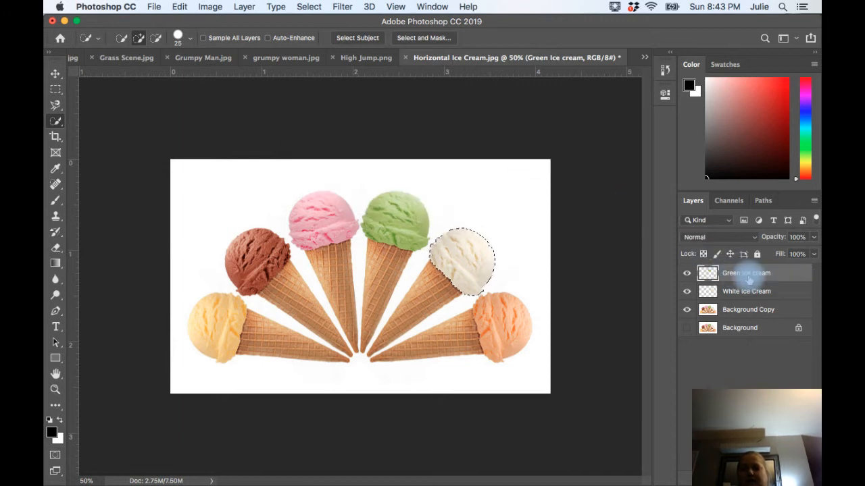
Make Background Copy the active layer with nothing selected, and switch to the Magic Wand Tool
{"action": "left_click", "coordinate": [741, 311]}
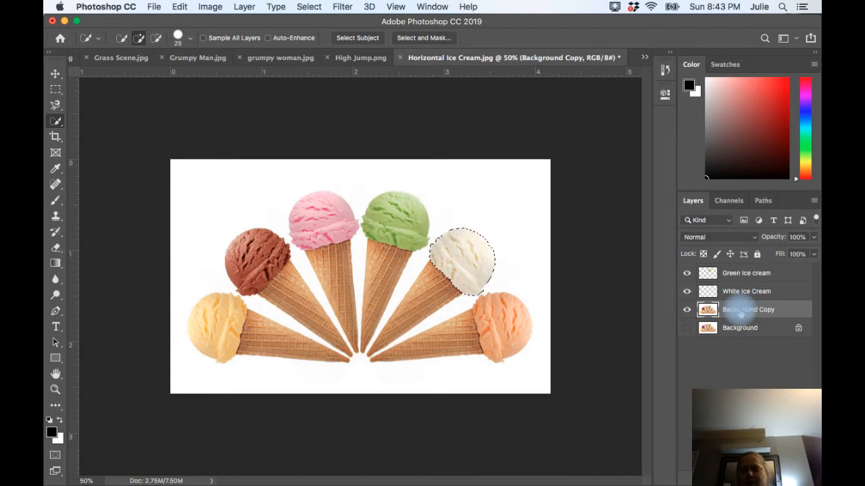
{"action": "key", "text": "super+d"}
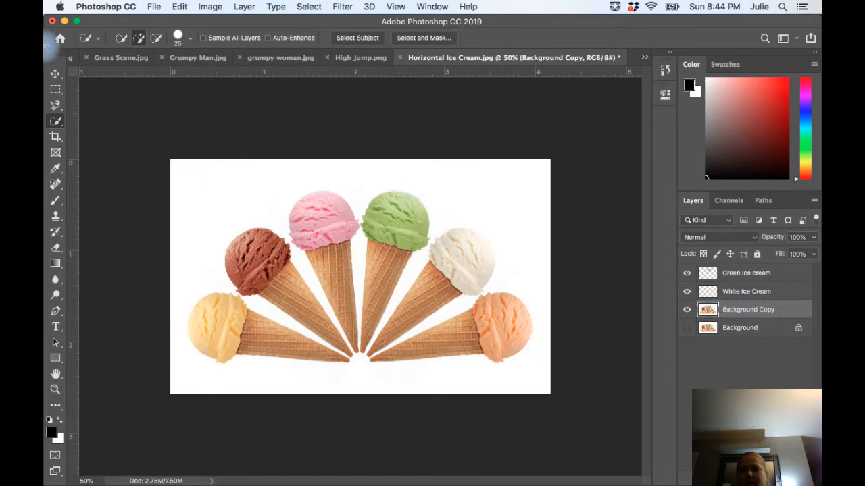
{"action": "left_click", "coordinate": [56, 122]}
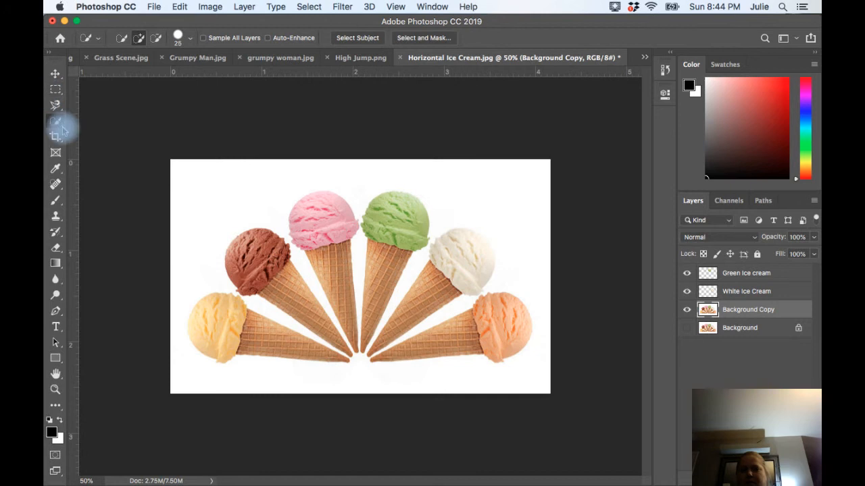
{"action": "left_click_drag", "start_coordinate": [62, 128], "coordinate": [95, 135]}
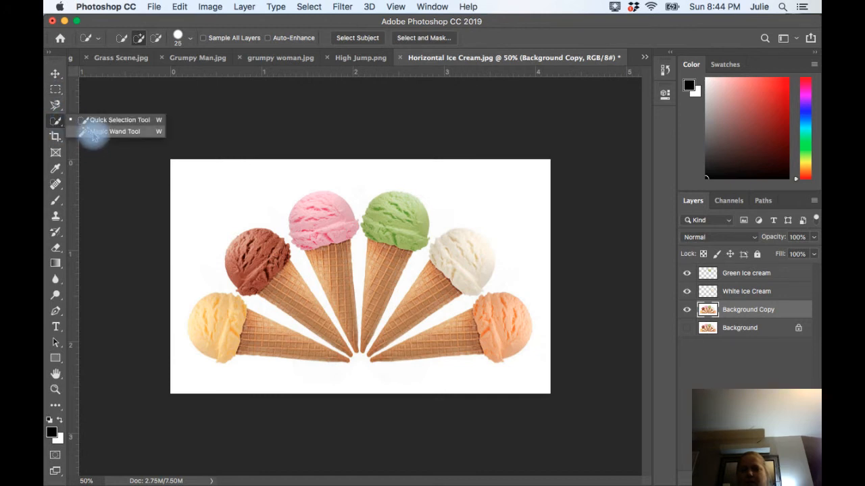
{"action": "left_click_drag", "start_coordinate": [95, 135], "coordinate": [94, 134]}
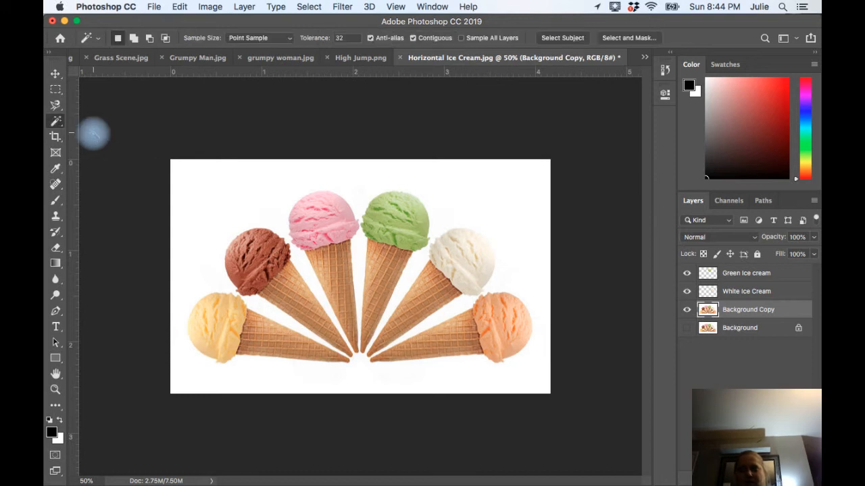
{"action": "key", "text": "shift+w"}
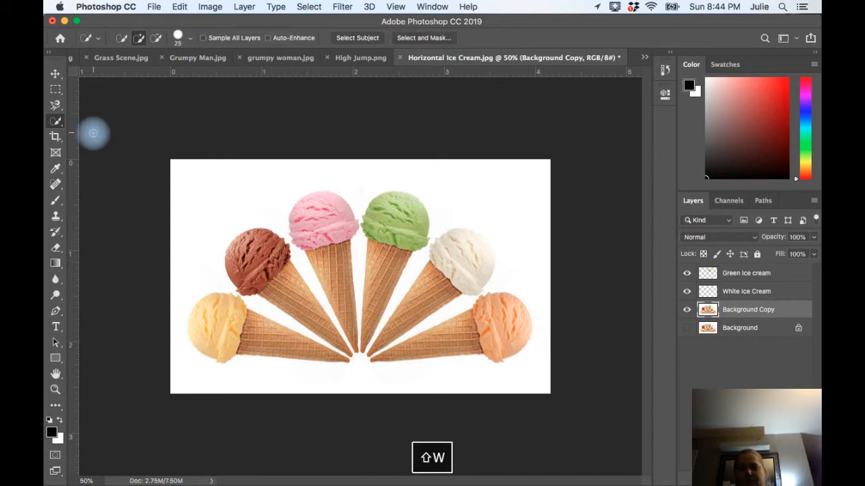
{"action": "key", "text": "shift+w"}
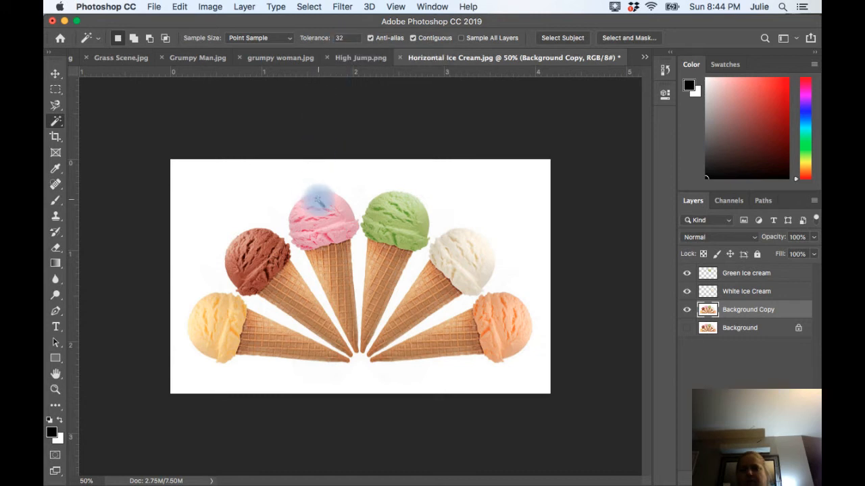
Sample the pink scoop with the Magic Wand and examine the selected area up close
{"action": "left_click", "coordinate": [317, 198]}
{"action": "key", "text": "ctrl+d"}
{"action": "left_click", "coordinate": [335, 215]}
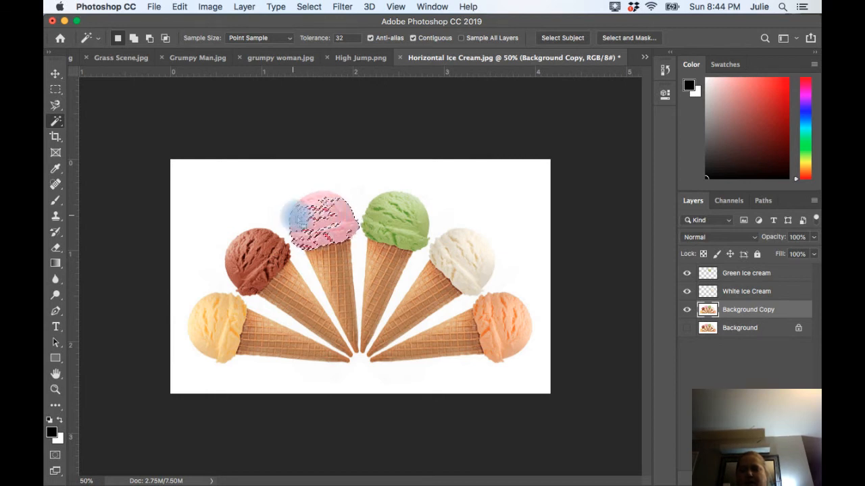
{"action": "key", "text": "super+equal"}
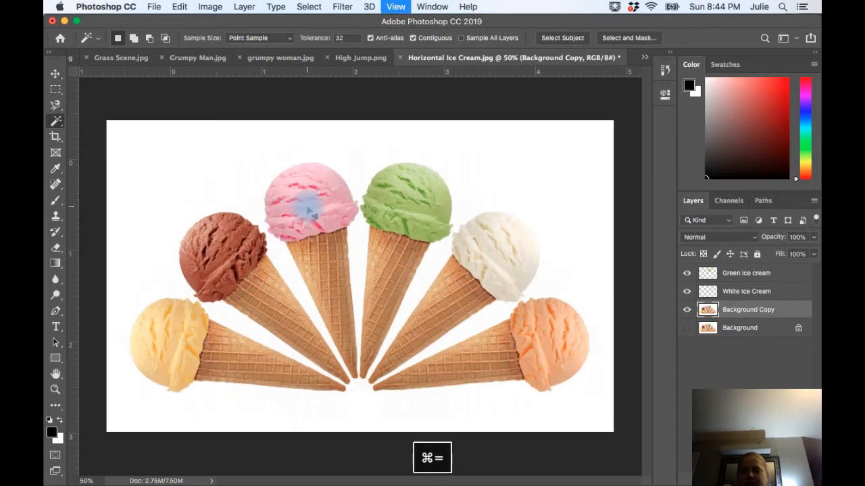
{"action": "key", "text": "super+equal"}
{"action": "key", "text": "super+equal"}
{"action": "key", "text": "super+equal"}
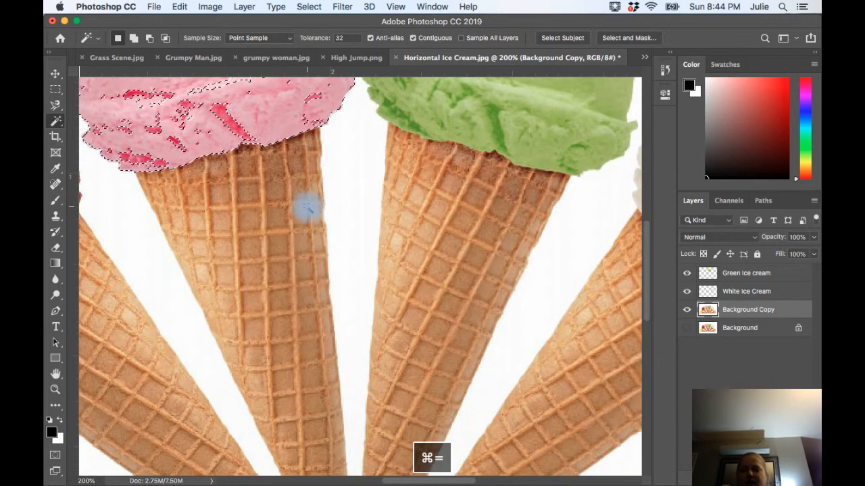
{"action": "scroll", "coordinate": [227, 181], "scroll_direction": "up", "scroll_amount": 5}
{"action": "scroll", "coordinate": [226, 181], "scroll_direction": "left", "scroll_amount": 5}
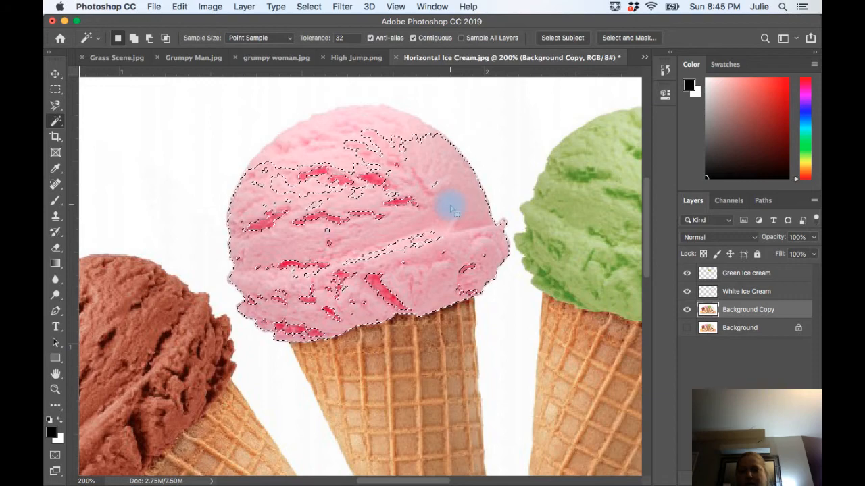
Set the Magic Wand tolerance to 64 and clear the existing selection on the pink scoop
{"action": "left_click", "coordinate": [347, 38]}
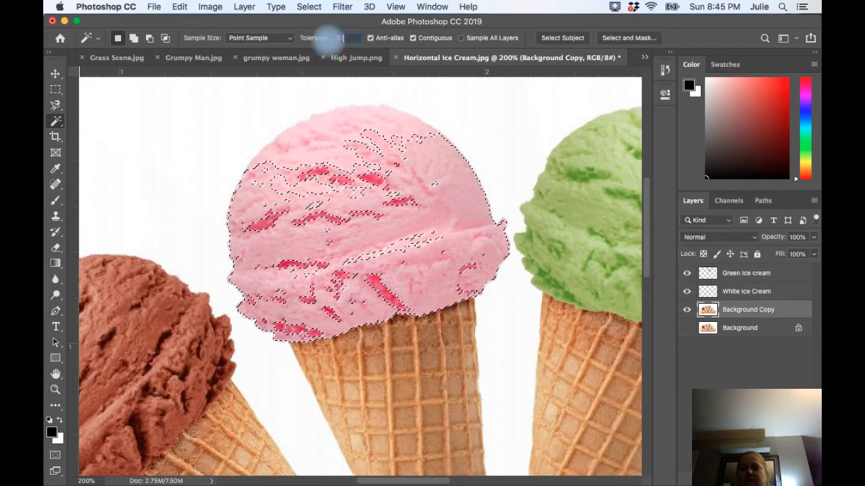
{"action": "type", "text": "64"}
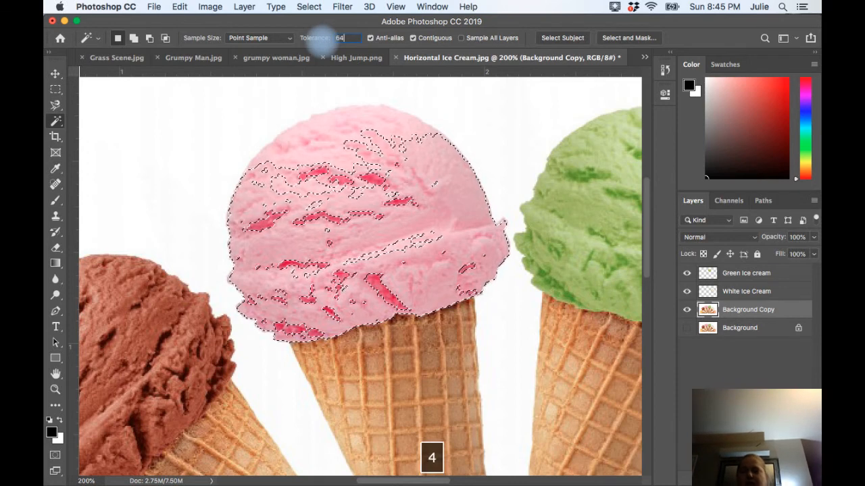
{"action": "key", "text": "Return"}
{"action": "left_click", "coordinate": [340, 128]}
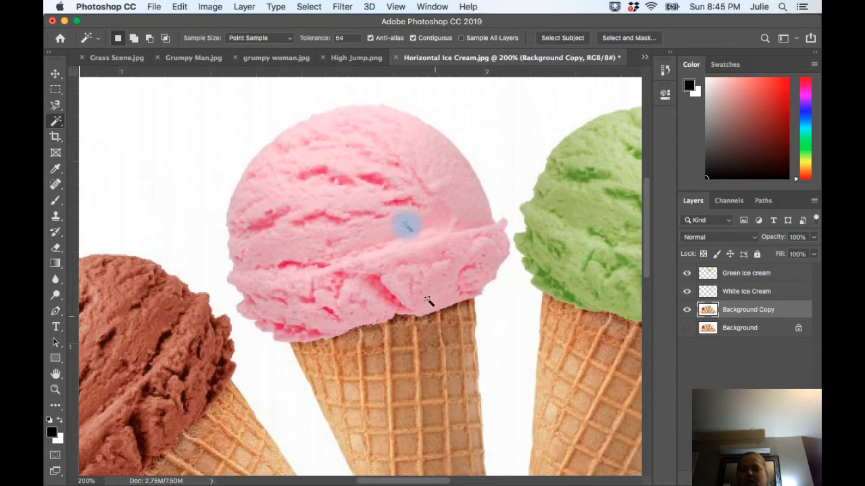
Try the Magic Wand on the pink scoop, then set its tolerance to 40 and resample the scoop near its top
{"action": "left_click", "coordinate": [369, 128]}
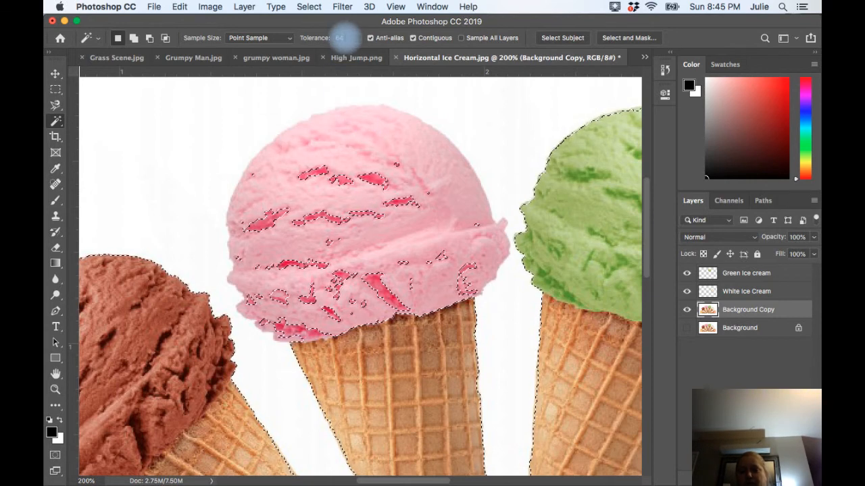
{"action": "left_click", "coordinate": [341, 38]}
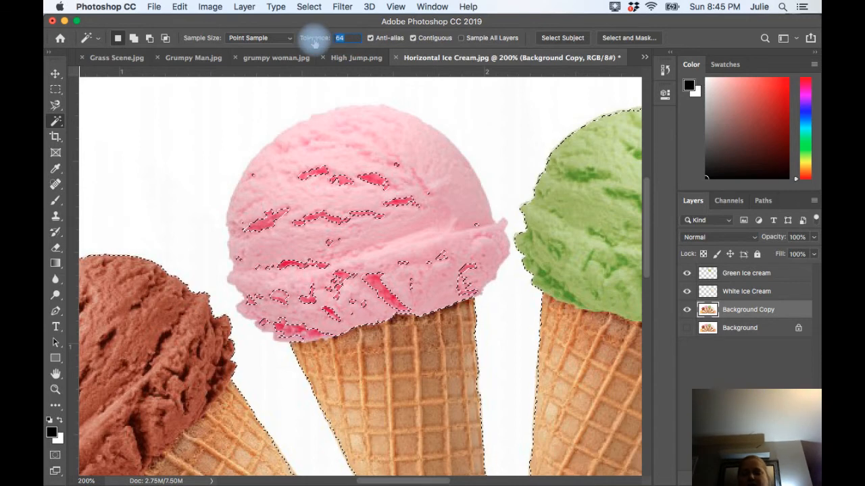
{"action": "type", "text": "40"}
{"action": "key", "text": "Return"}
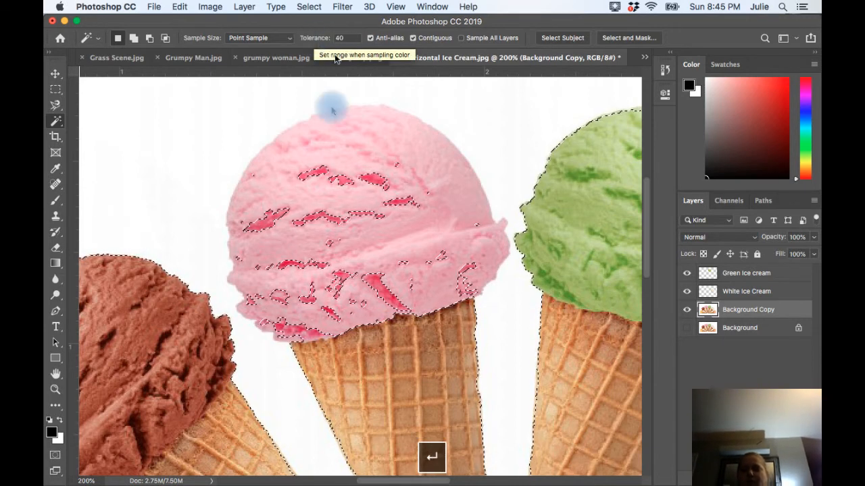
{"action": "left_click", "coordinate": [333, 138]}
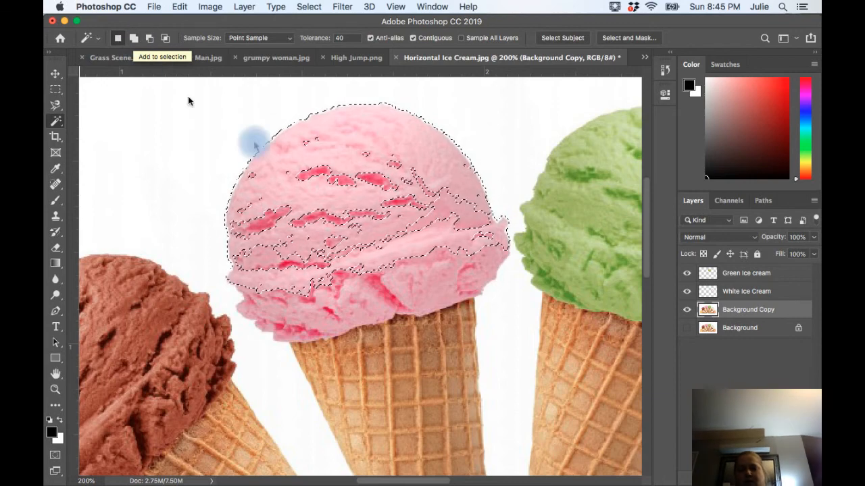
{"action": "key", "text": "alt"}
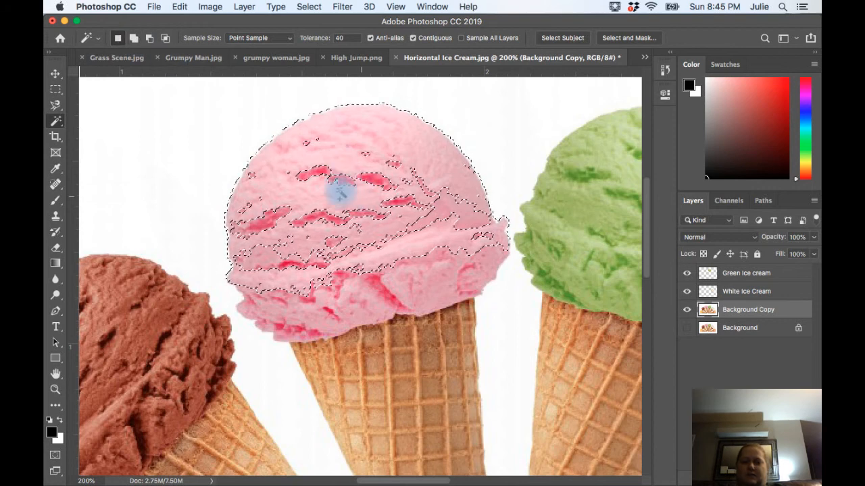
Add the unselected dark pink creases in the upper half of the pink scoop to the Magic Wand selection
{"action": "left_click", "coordinate": [325, 175], "text": "shift"}
{"action": "left_click", "coordinate": [303, 178], "text": "shift"}
{"action": "left_click", "coordinate": [318, 173], "text": "shift"}
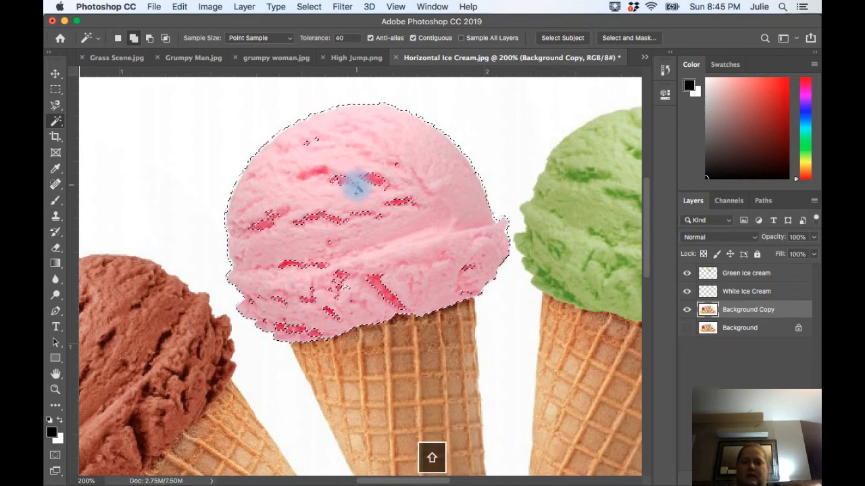
{"action": "left_click", "coordinate": [336, 178], "text": "shift"}
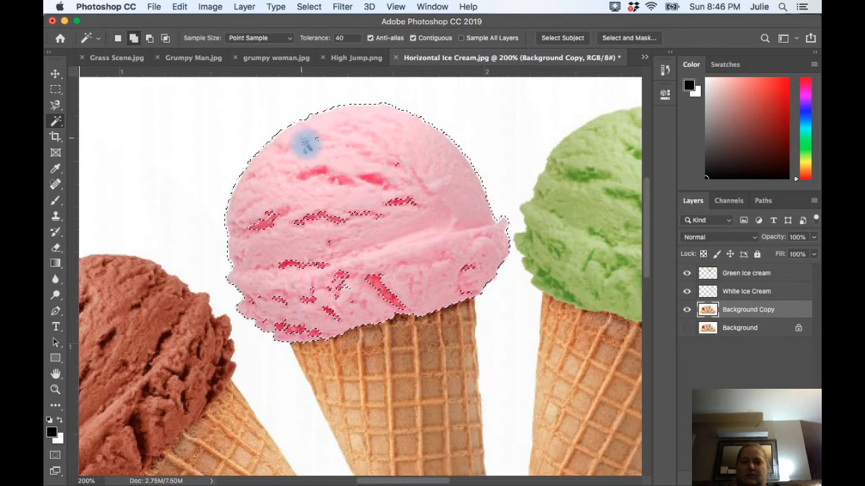
{"action": "left_click", "coordinate": [397, 166], "text": "shift"}
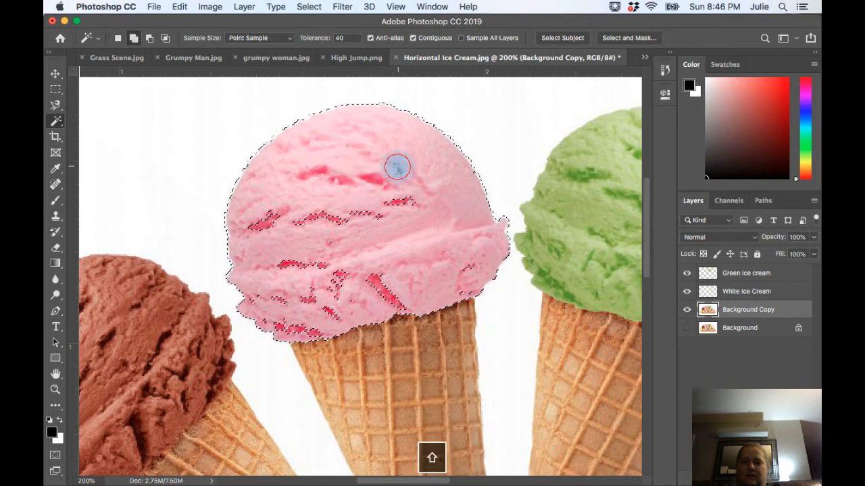
{"action": "left_click", "coordinate": [415, 205], "text": "shift"}
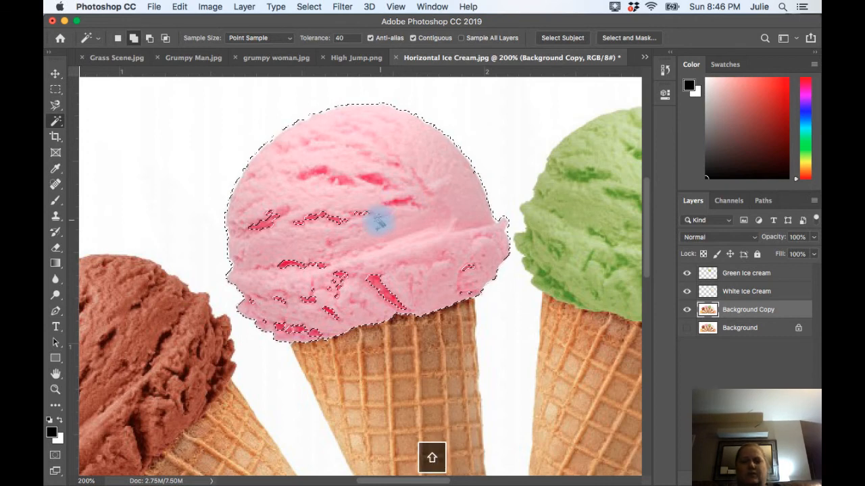
{"action": "left_click", "coordinate": [305, 218], "text": "shift"}
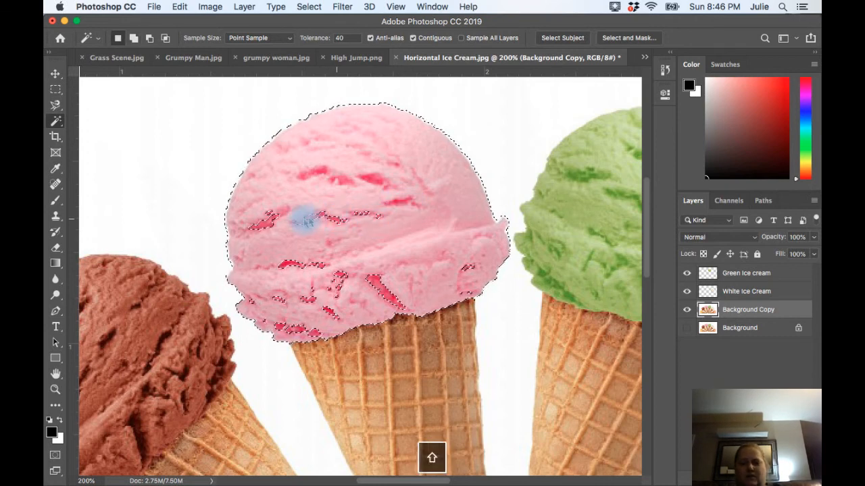
{"action": "left_click", "coordinate": [261, 223], "text": "shift"}
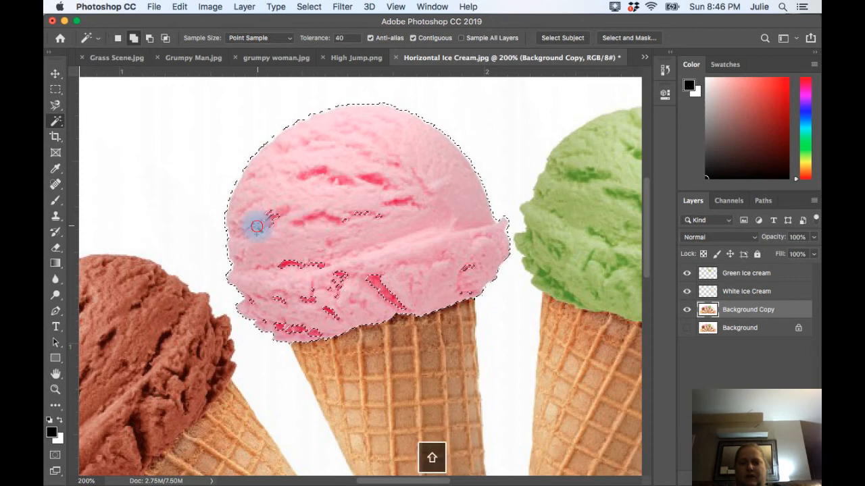
{"action": "left_click", "coordinate": [358, 217], "text": "shift"}
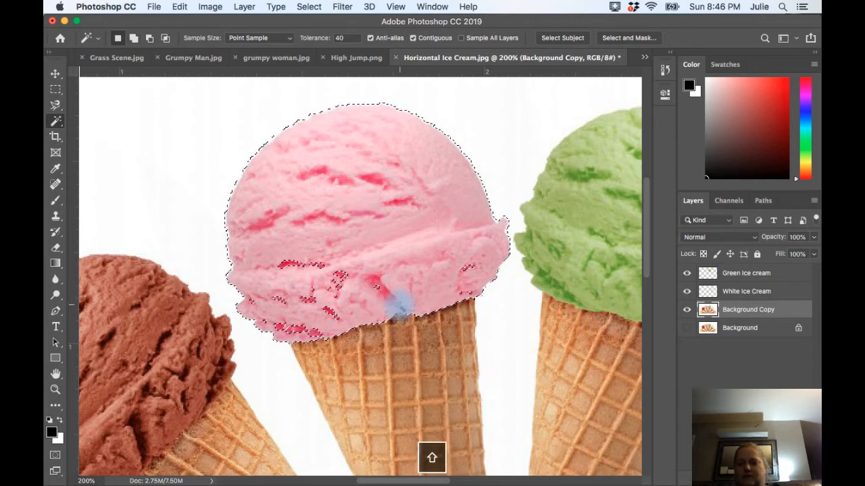
Extend the Magic Wand selection over the dark creases and left edge in the lower half of the pink scoop
{"action": "left_click", "coordinate": [395, 302], "text": "shift"}
{"action": "left_click", "coordinate": [377, 290], "text": "shift"}
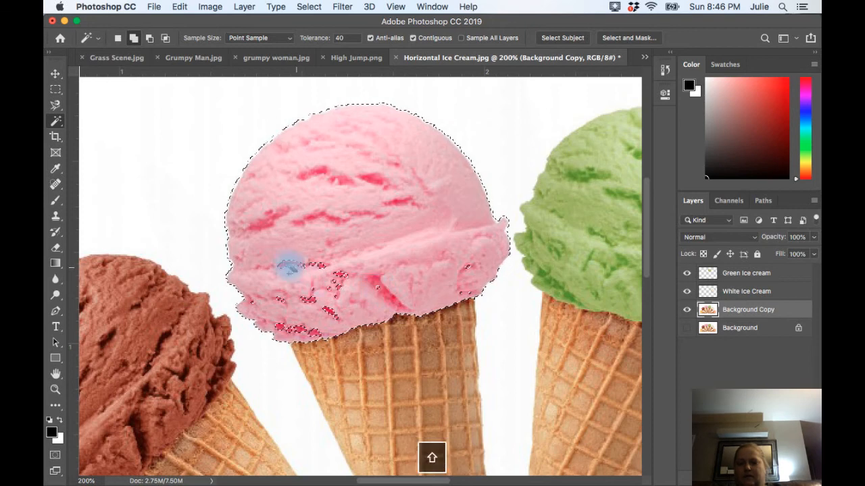
{"action": "left_click", "coordinate": [344, 276], "text": "shift"}
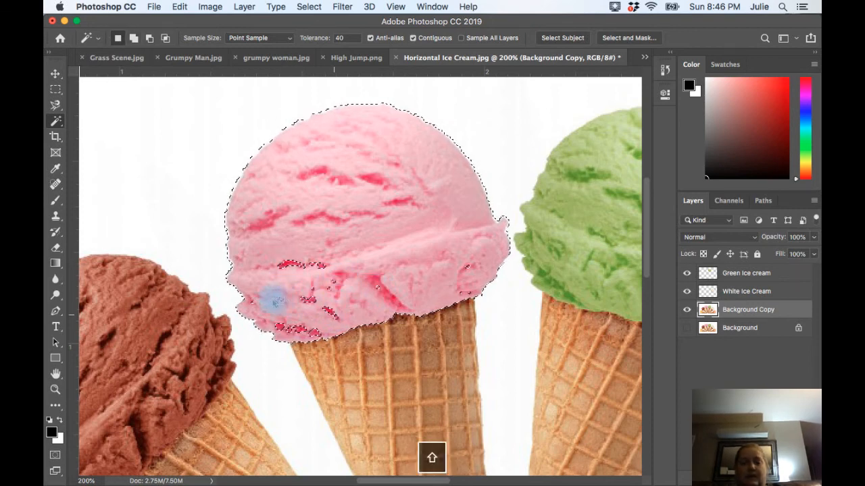
{"action": "left_click", "coordinate": [286, 266], "text": "shift"}
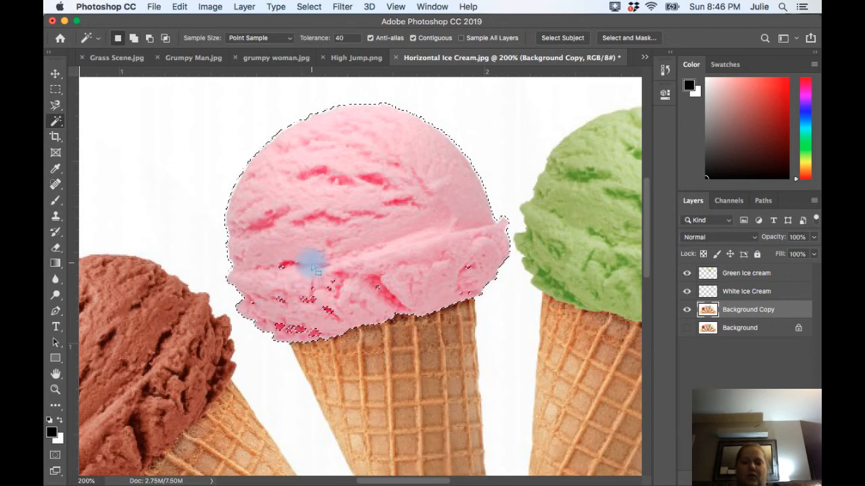
{"action": "left_click", "coordinate": [281, 267], "text": "shift"}
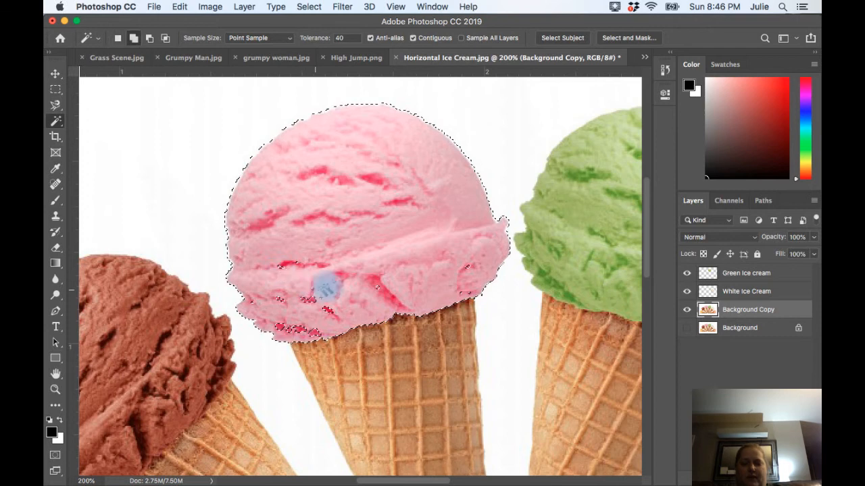
{"action": "left_click", "coordinate": [282, 271], "text": "shift"}
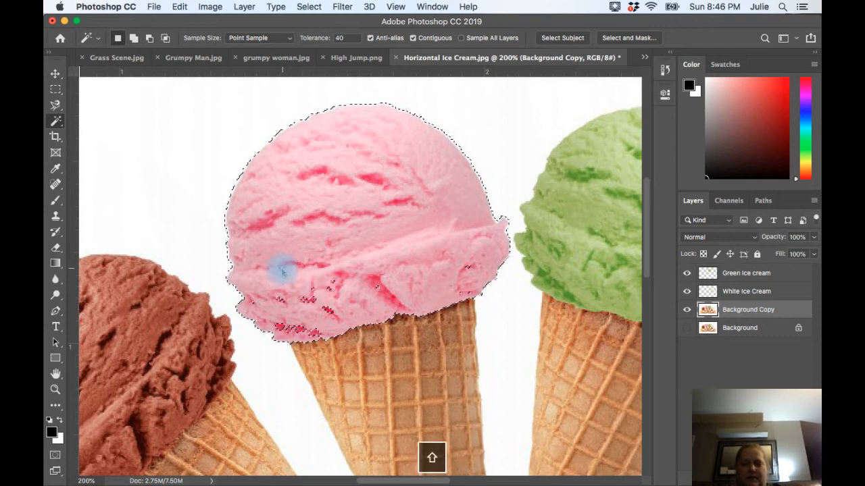
{"action": "left_click", "coordinate": [280, 268], "text": "shift"}
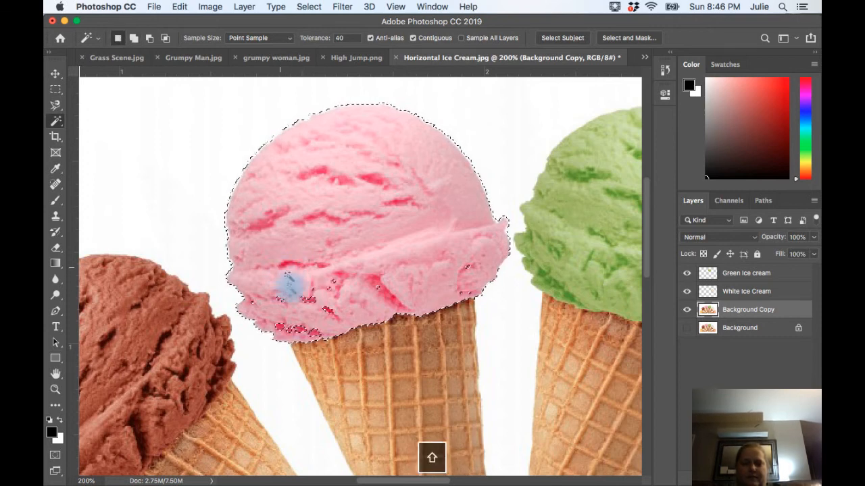
{"action": "left_click", "coordinate": [285, 298], "text": "shift"}
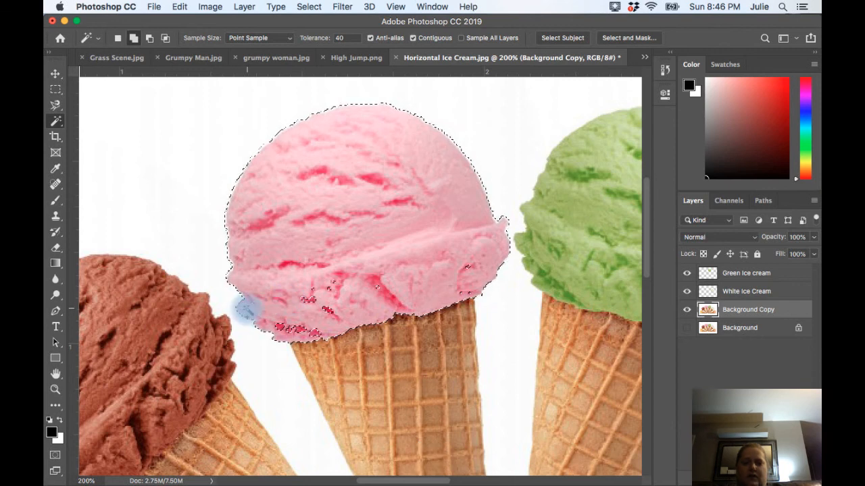
{"action": "left_click", "coordinate": [252, 302], "text": "shift"}
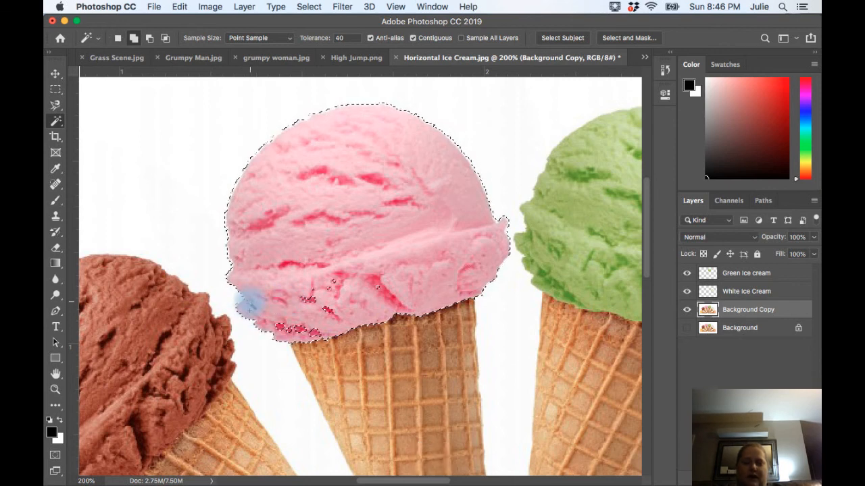
{"action": "left_click", "coordinate": [251, 304], "text": "shift"}
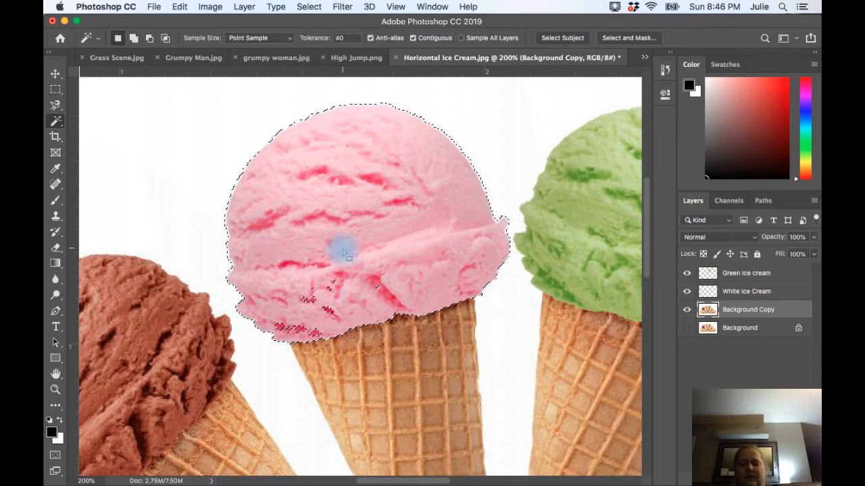
Fill the remaining gaps at the base of the pink scoop with the Quick Selection Tool, then return to the Magic Wand
{"action": "key", "text": "shift+w"}
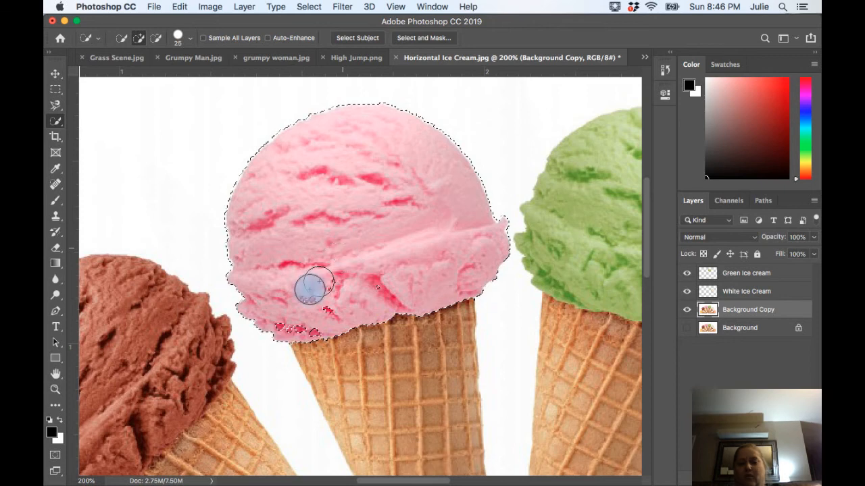
{"action": "left_click_drag", "start_coordinate": [286, 318], "coordinate": [330, 303]}
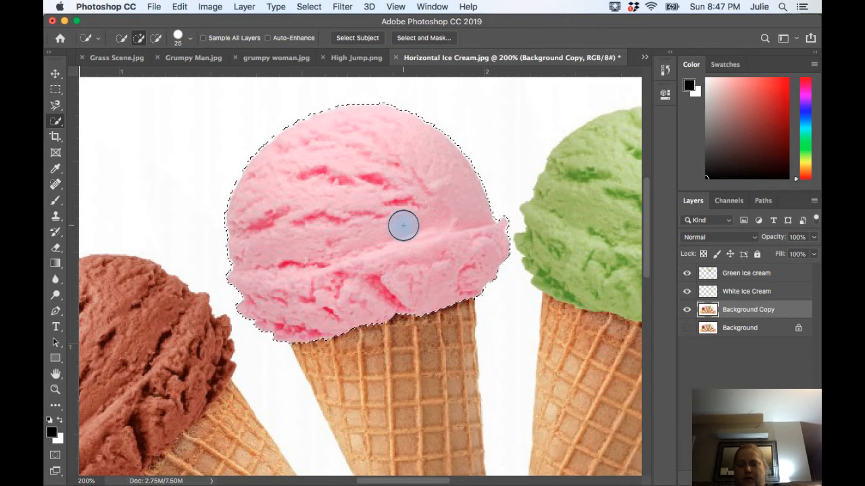
{"action": "key", "text": "shift+w"}
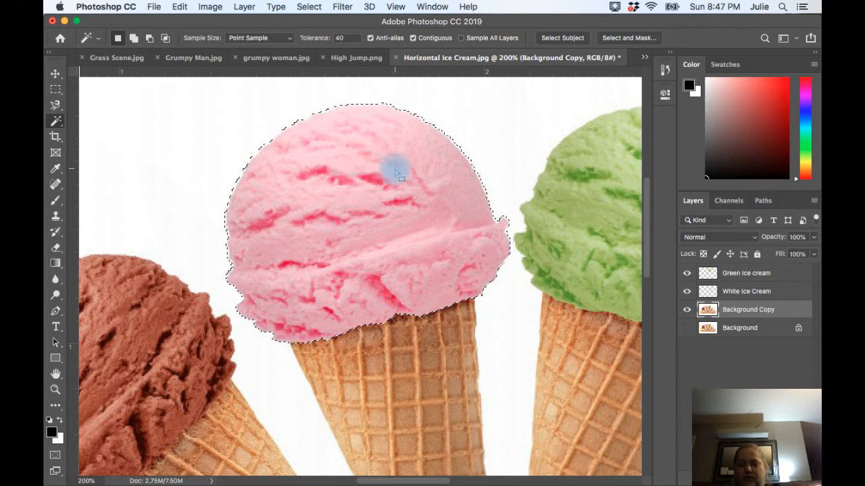
Copy the selected pink scoop to a new layer with Layer Via Copy and name it Pink Ice Cream
{"action": "left_click", "coordinate": [340, 180], "text": "ctrl"}
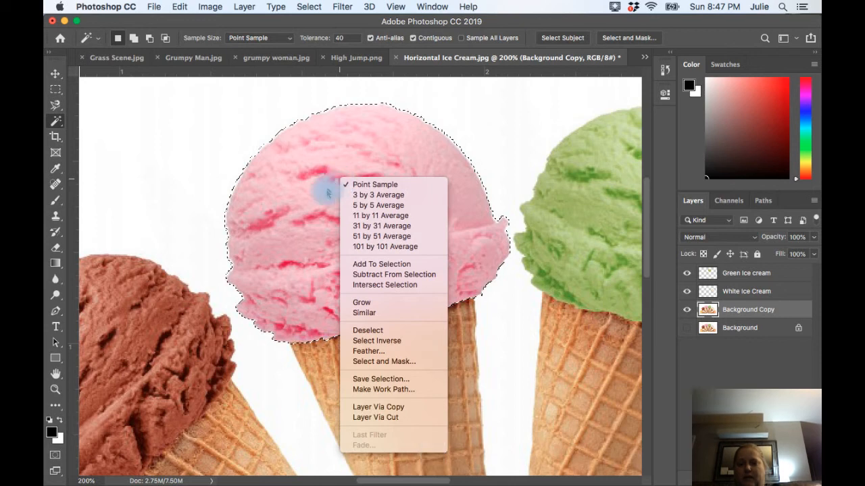
{"action": "left_click", "coordinate": [378, 407]}
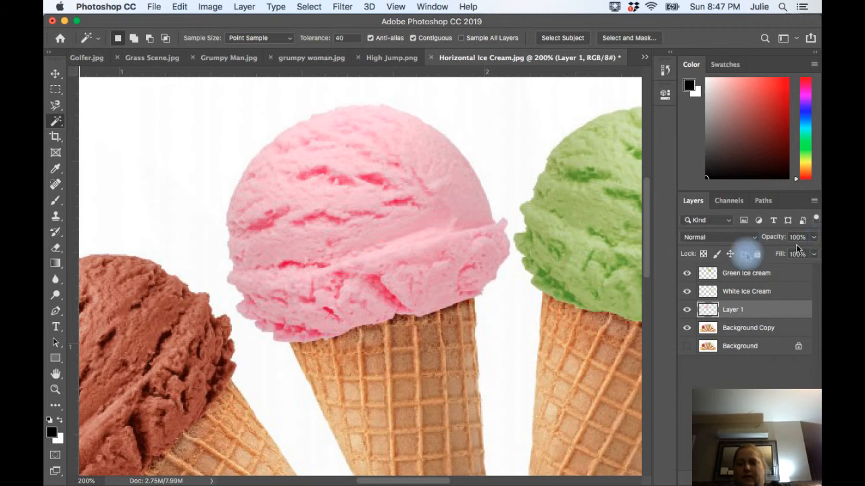
{"action": "type", "text": "Pink Ice C"}
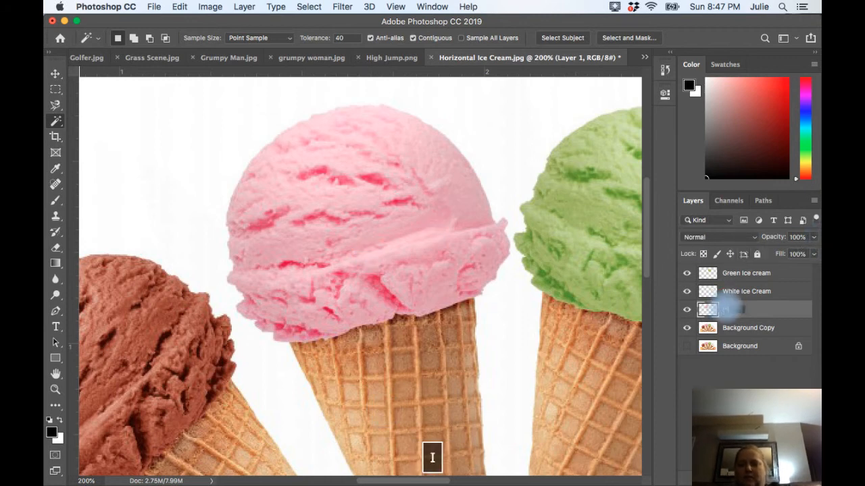
{"action": "type", "text": "ream"}
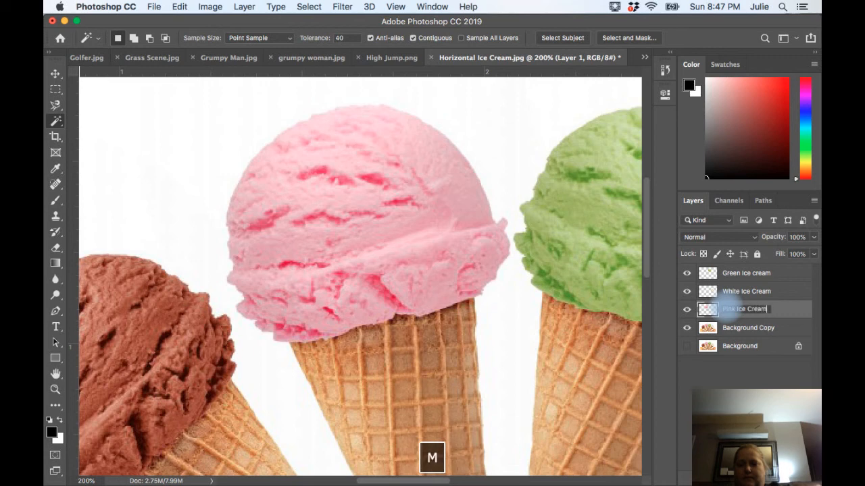
{"action": "key", "text": "Return"}
Switch to the Move Tool and hide the Background Copy layer so only the copied scoops show
{"action": "scroll", "coordinate": [540, 320], "scroll_direction": "right", "scroll_amount": 10}
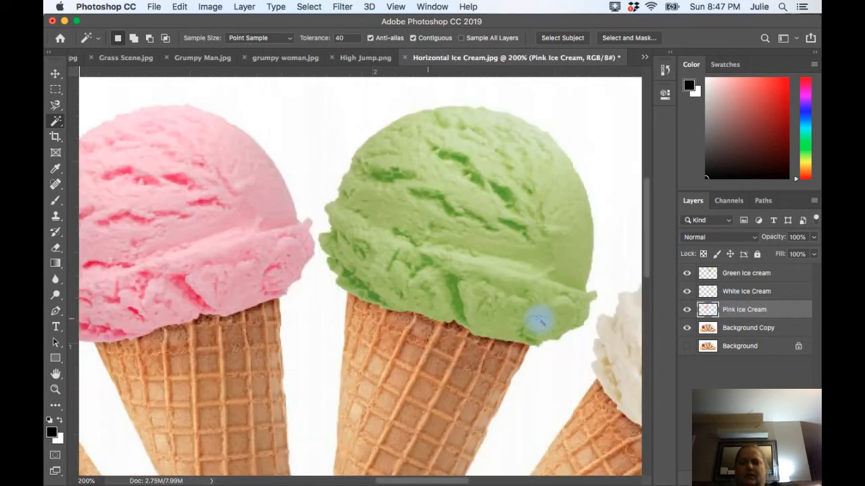
{"action": "scroll", "coordinate": [541, 321], "scroll_direction": "left", "scroll_amount": 10}
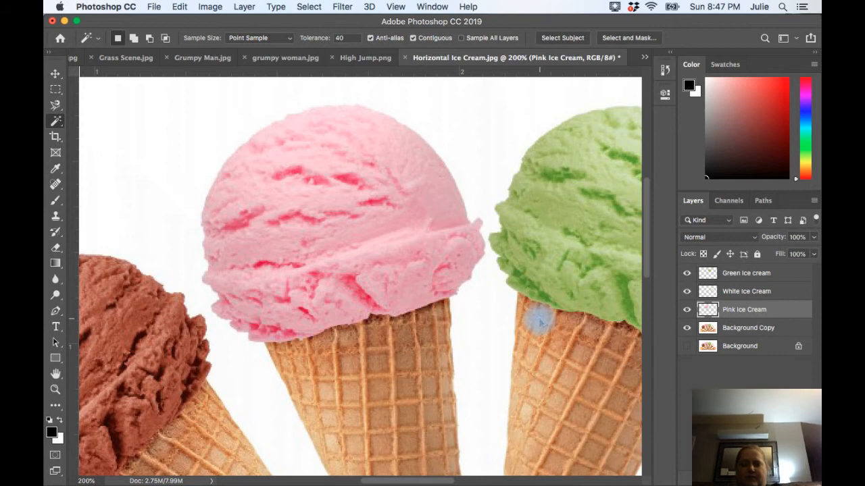
{"action": "key", "text": "alt+super+minus"}
{"action": "key", "text": "super+minus"}
{"action": "key", "text": "super+minus"}
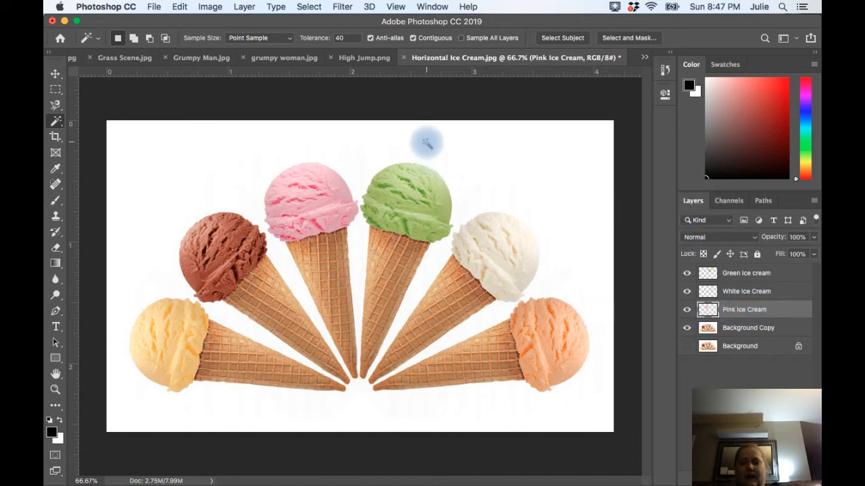
{"action": "left_click", "coordinate": [56, 74]}
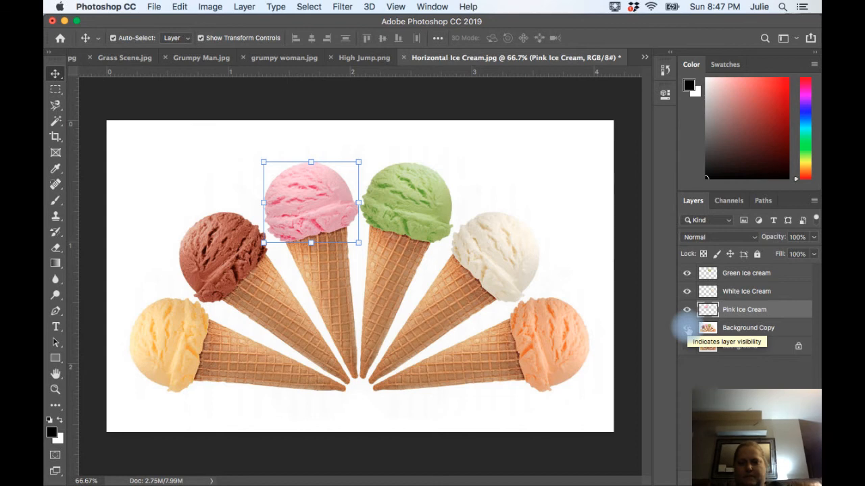
{"action": "left_click", "coordinate": [687, 327]}
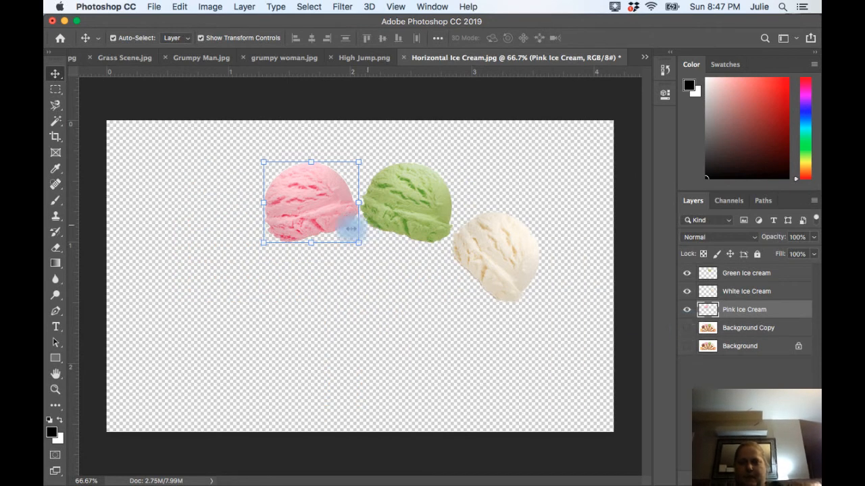
Spread the scoops apart: pink toward the canvas's upper left, green toward its upper right, and white between them
{"action": "left_click_drag", "start_coordinate": [303, 183], "coordinate": [208, 169]}
{"action": "left_click_drag", "start_coordinate": [436, 181], "coordinate": [571, 166]}
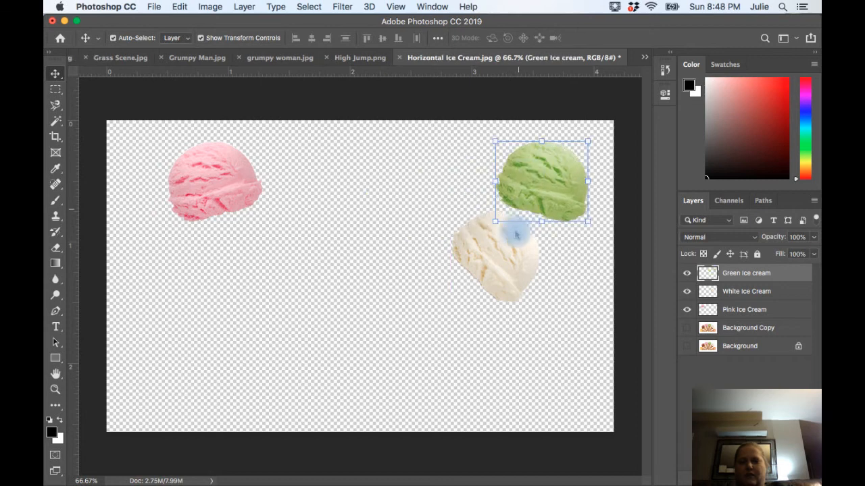
{"action": "left_click_drag", "start_coordinate": [506, 249], "coordinate": [398, 216]}
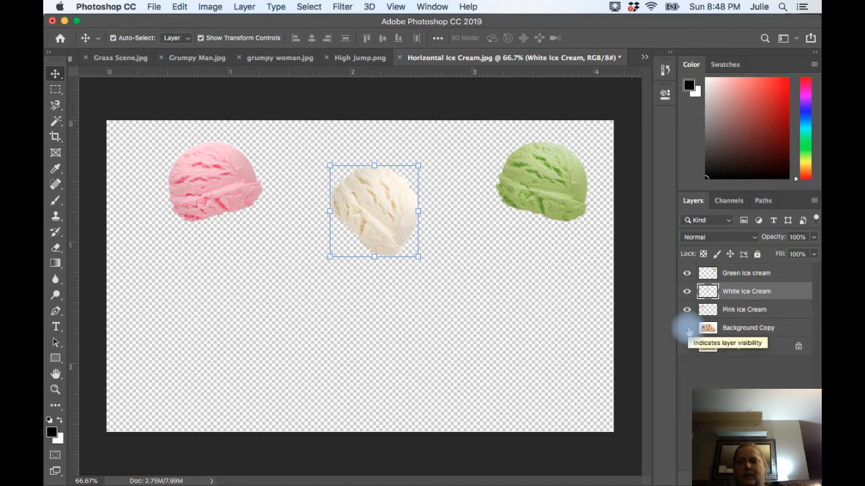
Show the Background Copy layer and hide the Pink, White and Green ice cream layers
{"action": "left_click", "coordinate": [687, 327]}
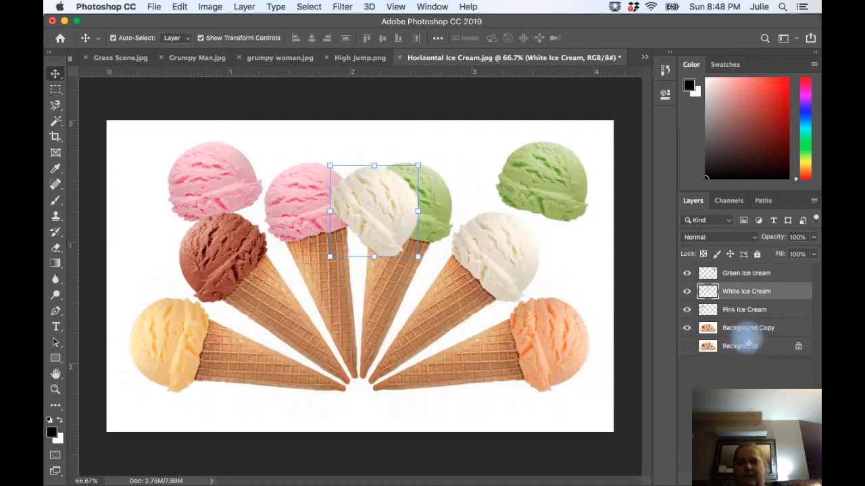
{"action": "left_click", "coordinate": [688, 310]}
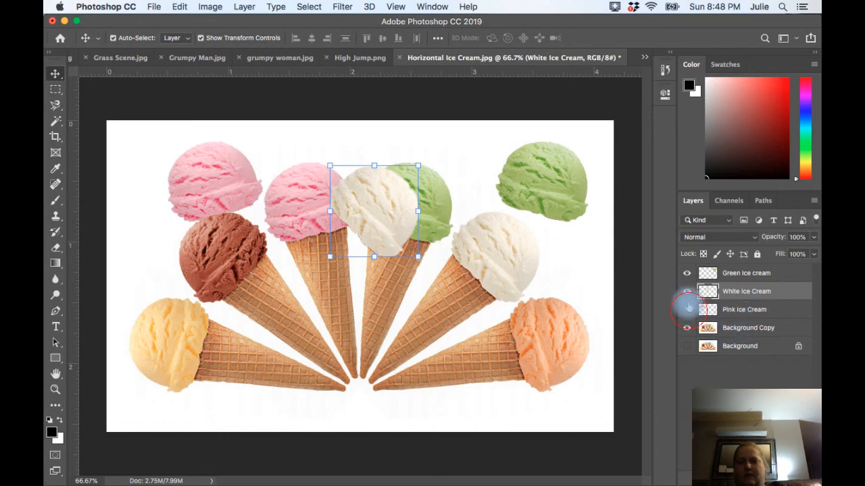
{"action": "left_click", "coordinate": [687, 291]}
{"action": "left_click", "coordinate": [687, 273]}
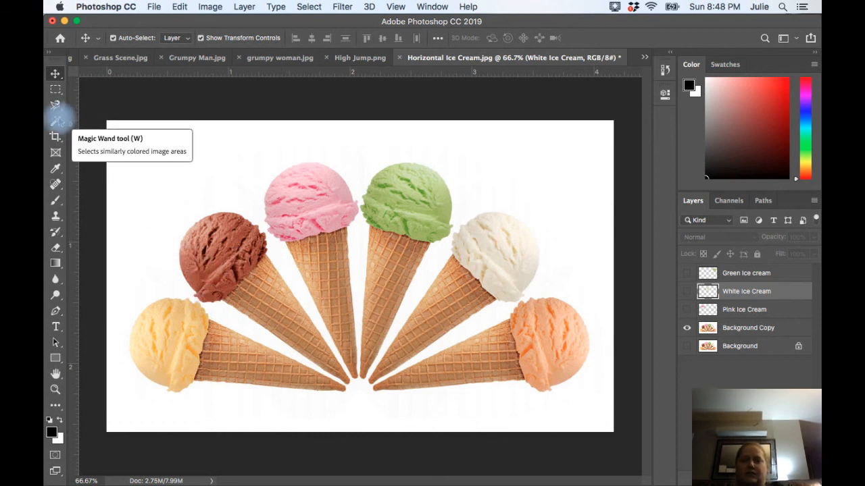
Select all six waffle cones on the Background Copy layer with the Quick Selection Tool, leaving out the scoops
{"action": "left_click", "coordinate": [55, 120]}
{"action": "right_click", "coordinate": [56, 120]}
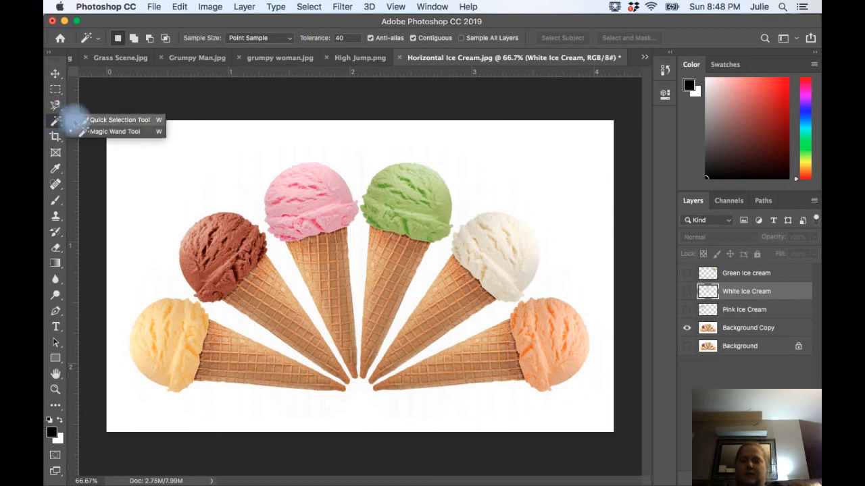
{"action": "left_click", "coordinate": [77, 120]}
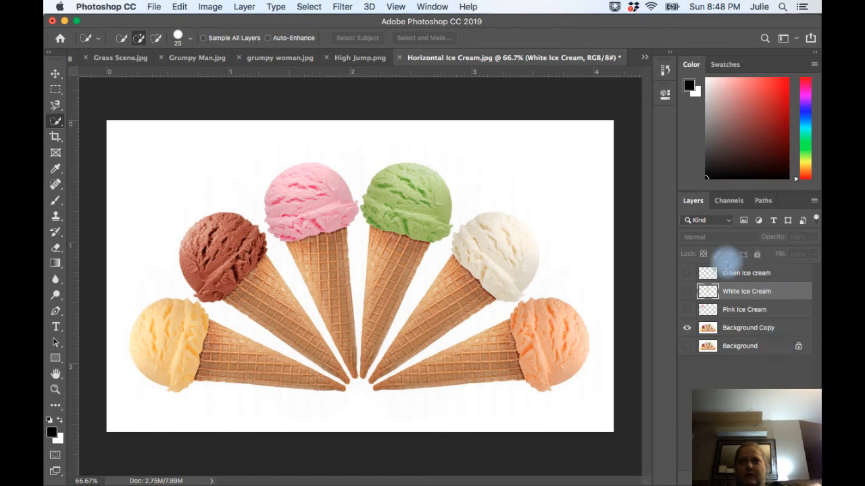
{"action": "left_click", "coordinate": [762, 329]}
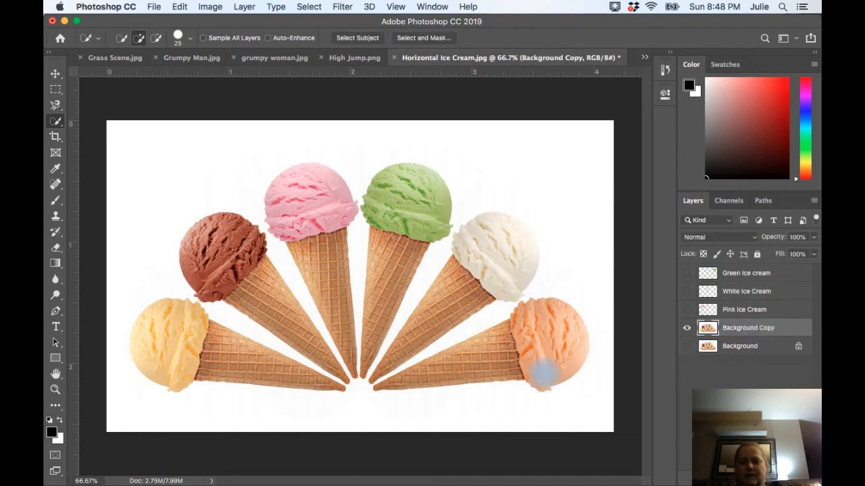
{"action": "mouse_move", "coordinate": [401, 387]}
{"action": "left_mouse_down"}
{"action": "mouse_move", "coordinate": [394, 385]}
{"action": "mouse_move", "coordinate": [498, 359]}
{"action": "mouse_move", "coordinate": [495, 345]}
{"action": "mouse_move", "coordinate": [396, 361]}
{"action": "mouse_move", "coordinate": [378, 374]}
{"action": "mouse_move", "coordinate": [406, 332]}
{"action": "mouse_move", "coordinate": [448, 294]}
{"action": "mouse_move", "coordinate": [368, 348]}
{"action": "mouse_move", "coordinate": [363, 362]}
{"action": "mouse_move", "coordinate": [395, 244]}
{"action": "left_mouse_up"}
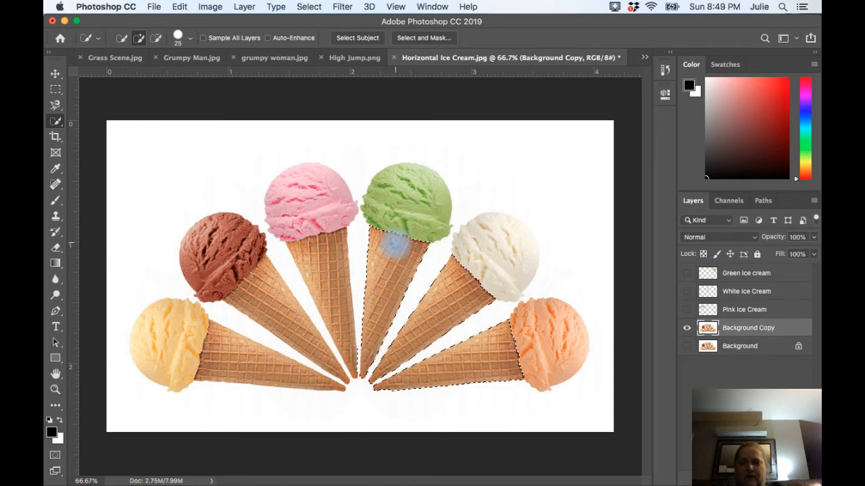
{"action": "left_click_drag", "start_coordinate": [312, 244], "coordinate": [347, 358]}
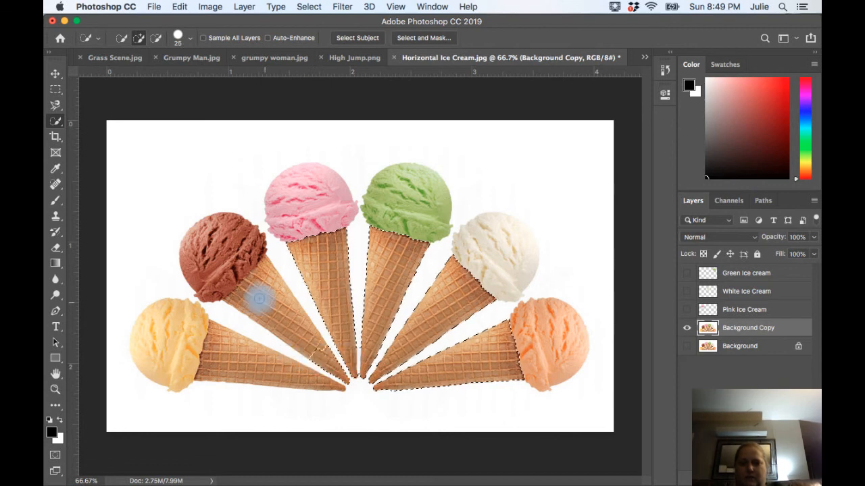
{"action": "mouse_move", "coordinate": [258, 300]}
{"action": "left_mouse_down"}
{"action": "mouse_move", "coordinate": [265, 279]}
{"action": "mouse_move", "coordinate": [288, 308]}
{"action": "left_mouse_up"}
{"action": "left_click_drag", "start_coordinate": [222, 333], "coordinate": [218, 344]}
{"action": "left_click_drag", "start_coordinate": [302, 390], "coordinate": [304, 390]}
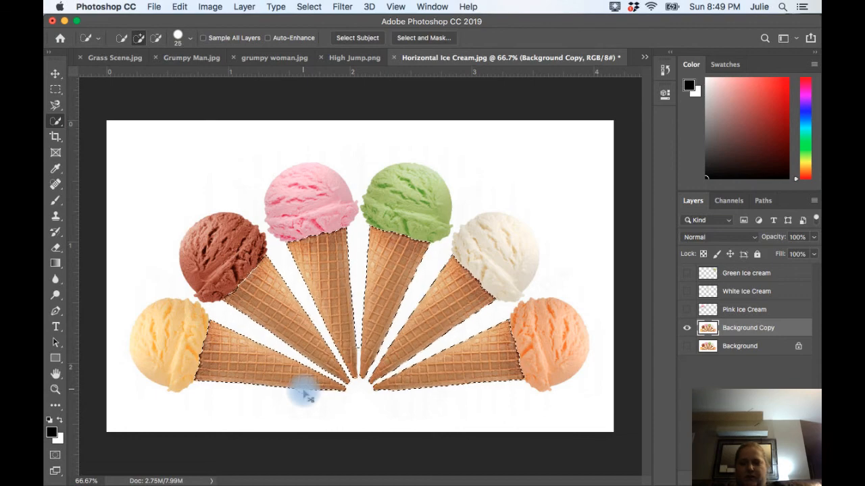
Subtract the stray white bulge beneath the yellow scoop's cone from the cone selection
{"action": "key", "text": "super+equal"}
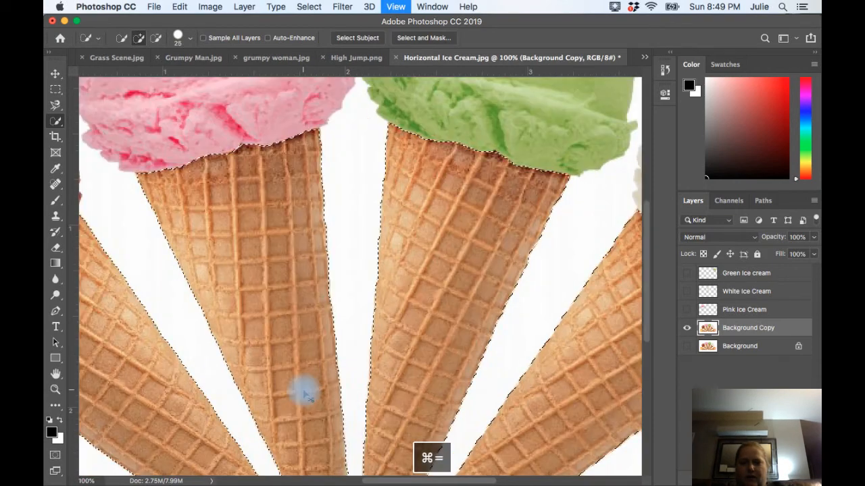
{"action": "key", "text": "super+equal"}
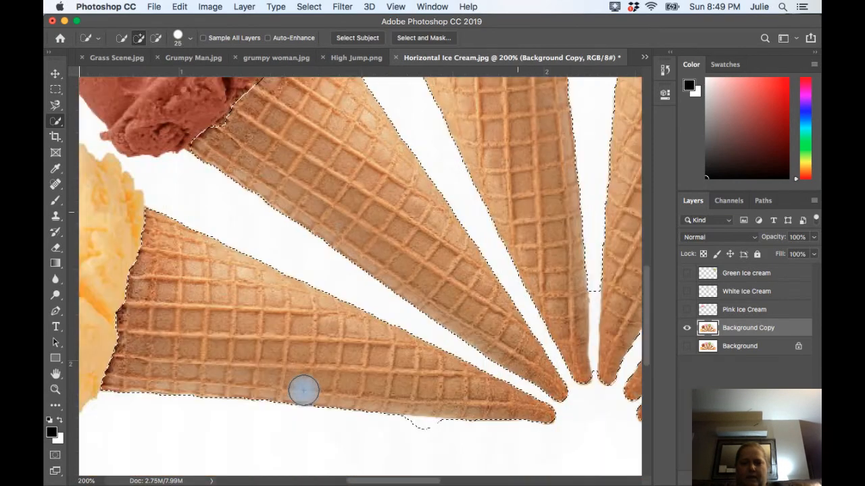
{"action": "scroll", "coordinate": [303, 391], "scroll_direction": "down", "scroll_amount": 3}
{"action": "scroll", "coordinate": [304, 391], "scroll_direction": "left", "scroll_amount": 3}
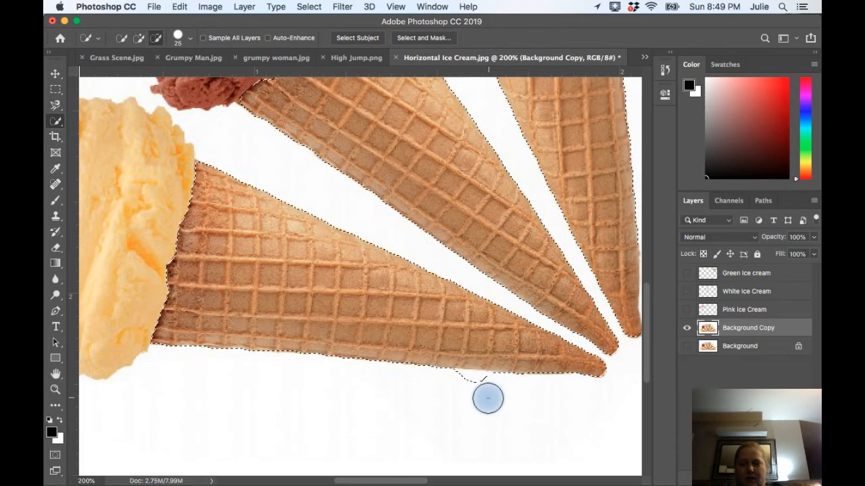
{"action": "left_click", "coordinate": [156, 40]}
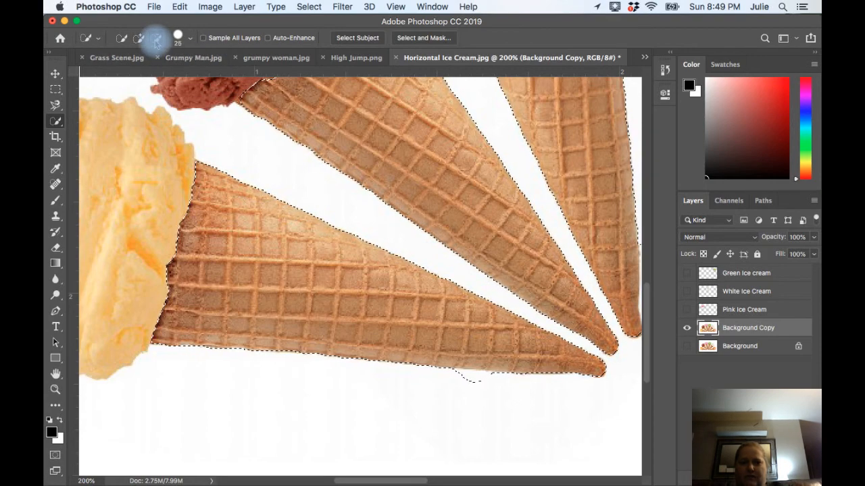
{"action": "left_click_drag", "start_coordinate": [460, 386], "coordinate": [490, 387]}
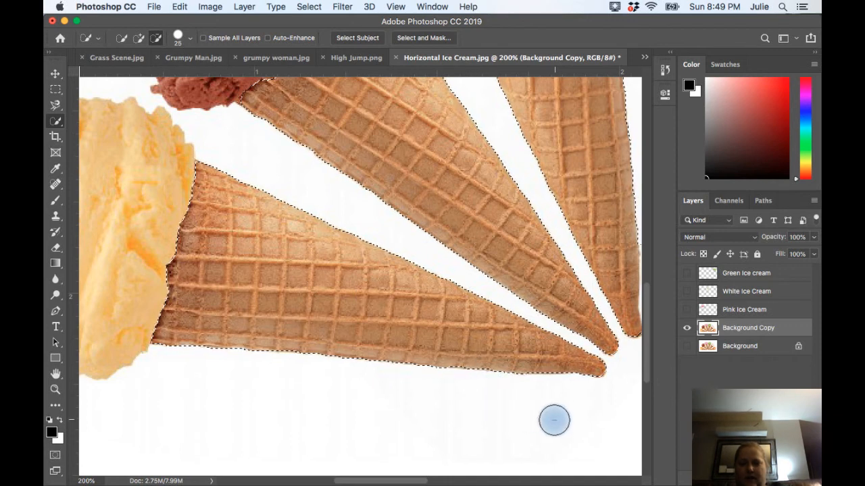
Reduce the Quick Selection brush to 7 px and subtract the white gap between the two middle cones' tips
{"action": "scroll", "coordinate": [554, 421], "scroll_direction": "right", "scroll_amount": 2}
{"action": "scroll", "coordinate": [554, 420], "scroll_direction": "right", "scroll_amount": 3}
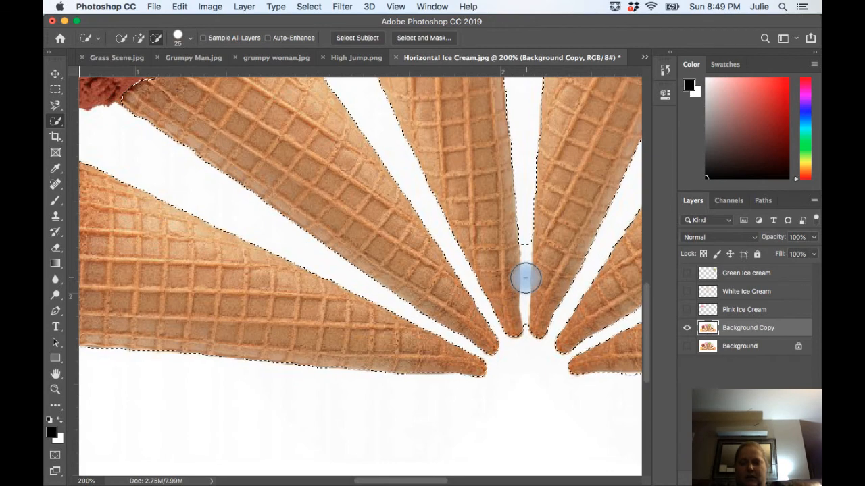
{"action": "key", "text": "bracketleft"}
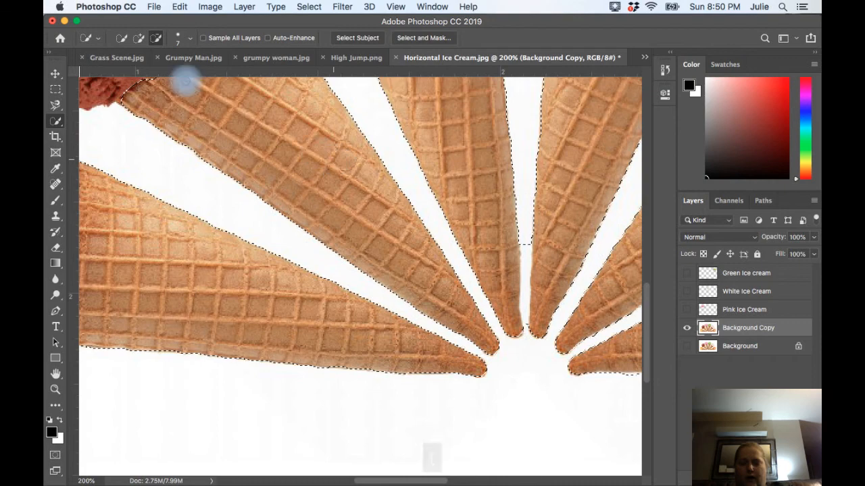
{"action": "left_click", "coordinate": [190, 44]}
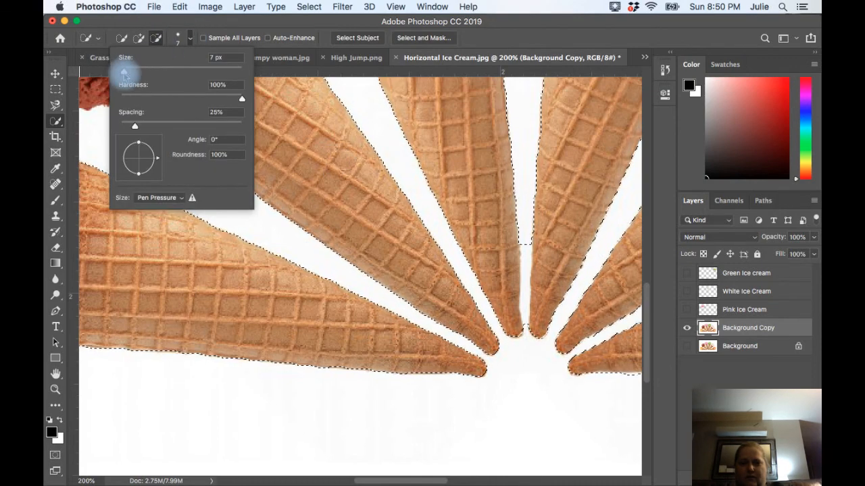
{"action": "left_click", "coordinate": [205, 20]}
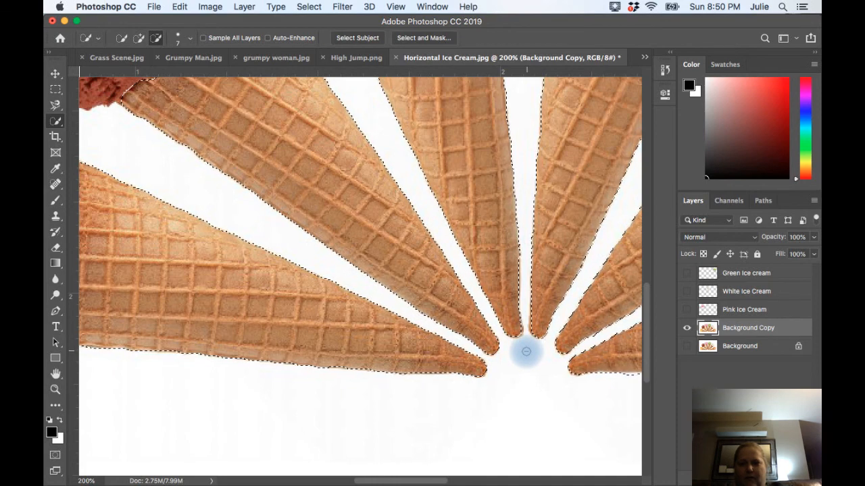
Copy the selected cones to a new layer with Layer Via Copy and name it Ice Cream Cones
{"action": "scroll", "coordinate": [526, 351], "scroll_direction": "right", "scroll_amount": 10}
{"action": "scroll", "coordinate": [527, 351], "scroll_direction": "up", "scroll_amount": 10}
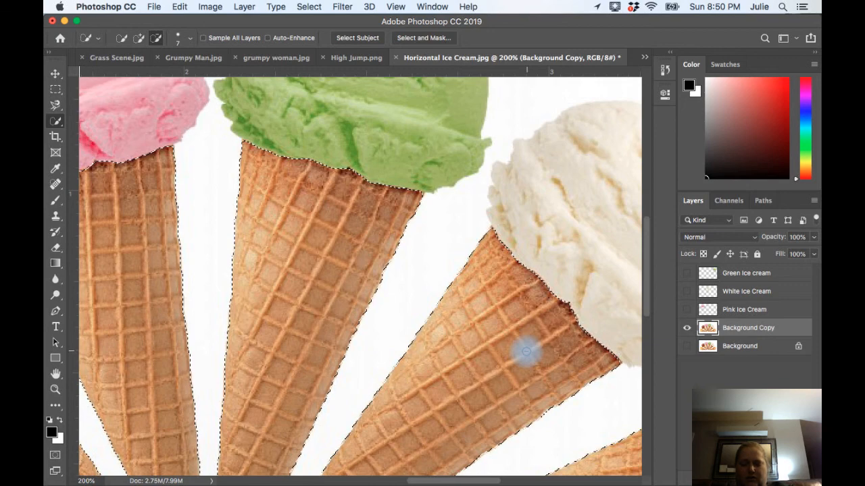
{"action": "key", "text": "alt+super+minus"}
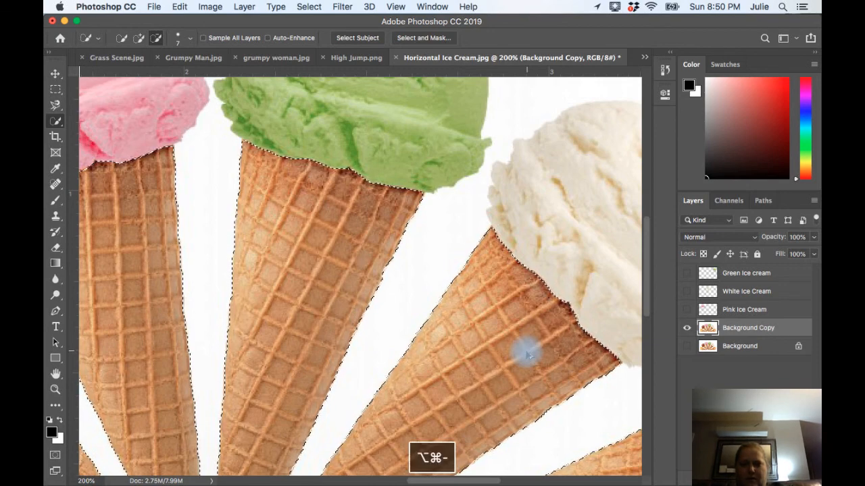
{"action": "key", "text": "super+minus"}
{"action": "key", "text": "super+minus"}
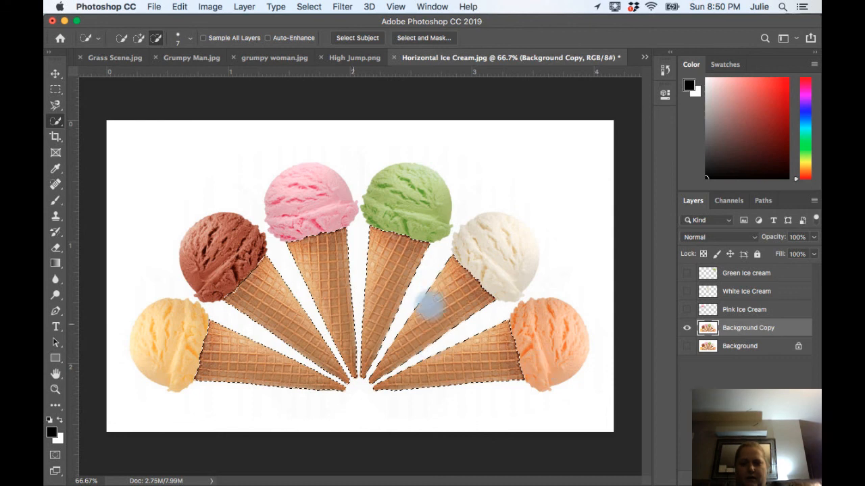
{"action": "left_click", "coordinate": [394, 278], "text": "ctrl"}
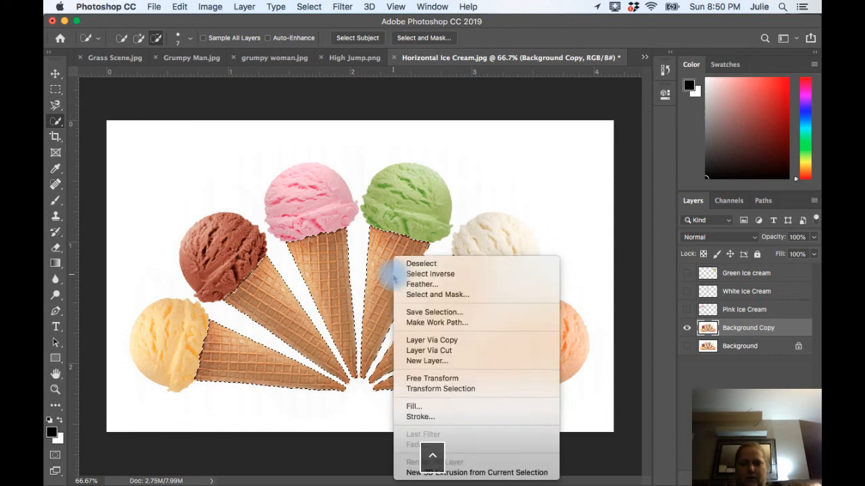
{"action": "left_click", "coordinate": [421, 340]}
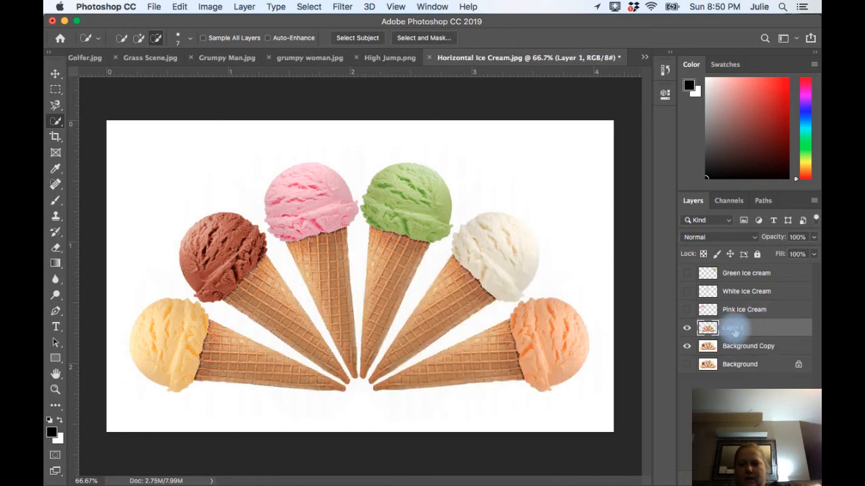
{"action": "type", "text": "Ce Cream Cones"}
{"action": "key", "text": "Return"}
Hide the Background Copy layer and show the Pink, White and Green ice cream layers above the cones
{"action": "left_click", "coordinate": [687, 346]}
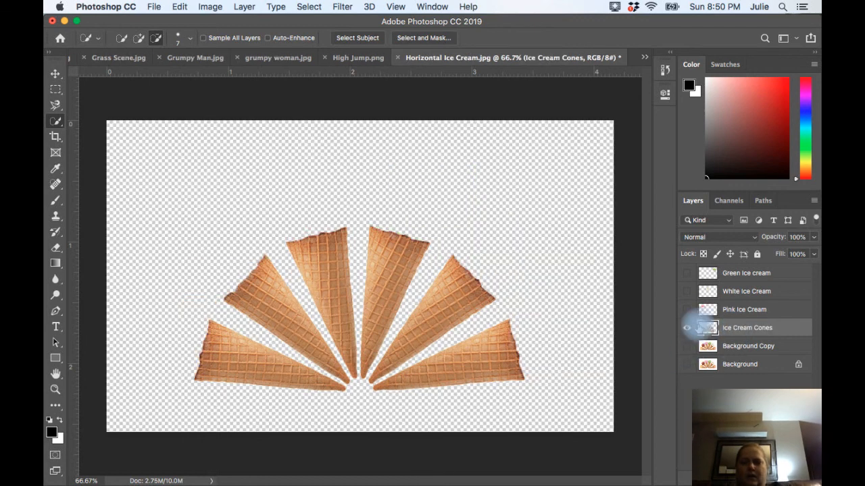
{"action": "left_click", "coordinate": [687, 309]}
{"action": "left_click", "coordinate": [687, 291]}
{"action": "left_click", "coordinate": [686, 273]}
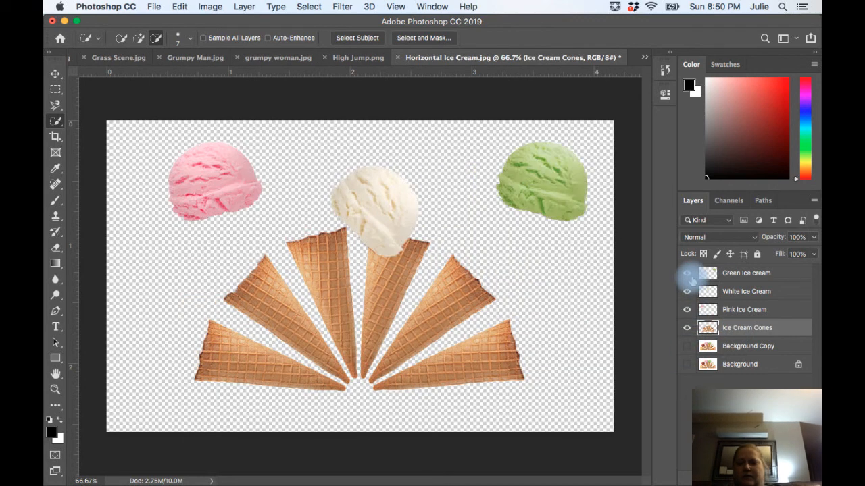
Move the Pink Ice Cream scoop onto the second cone from the right with the Move Tool
{"action": "left_click", "coordinate": [749, 310]}
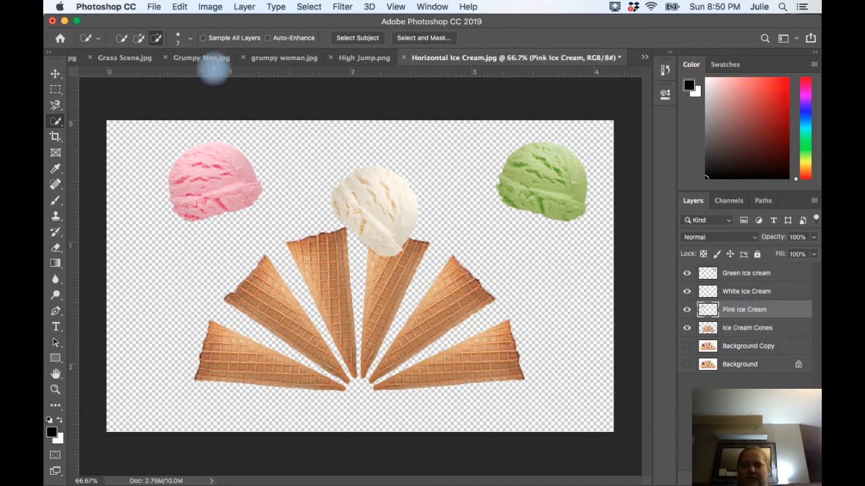
{"action": "left_click", "coordinate": [55, 73]}
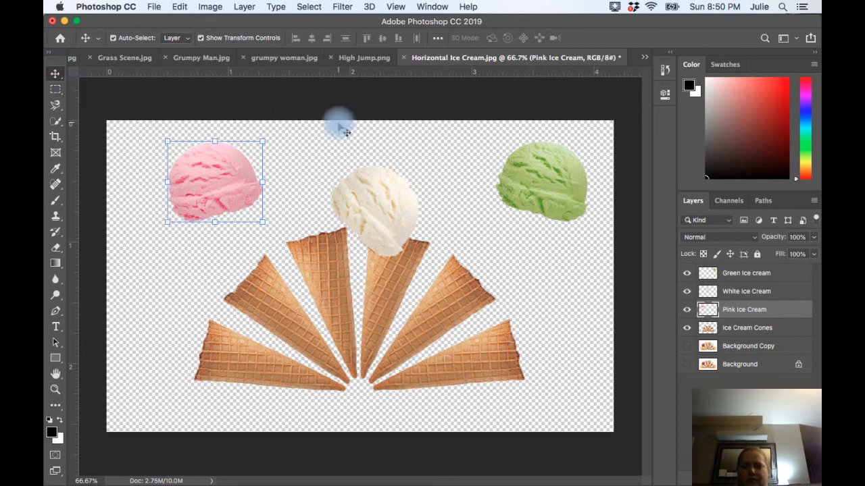
{"action": "left_click_drag", "start_coordinate": [230, 171], "coordinate": [510, 250]}
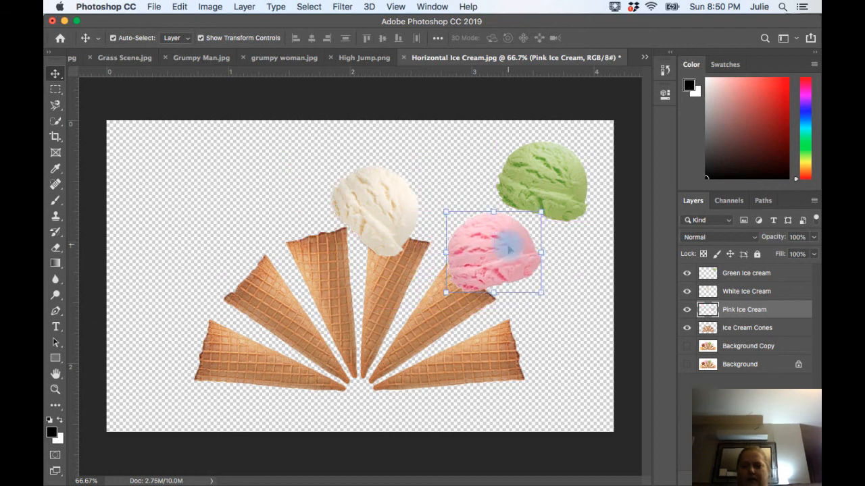
{"action": "key", "text": "alt+super+equal"}
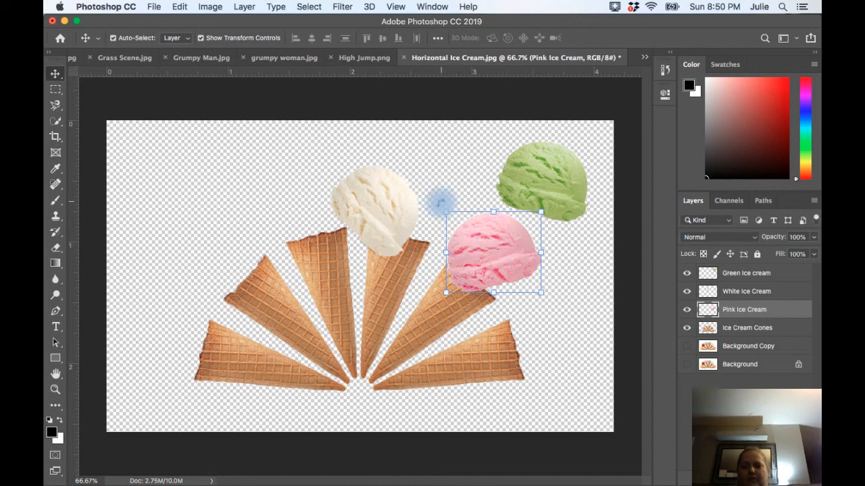
{"action": "left_click_drag", "start_coordinate": [491, 267], "coordinate": [486, 260]}
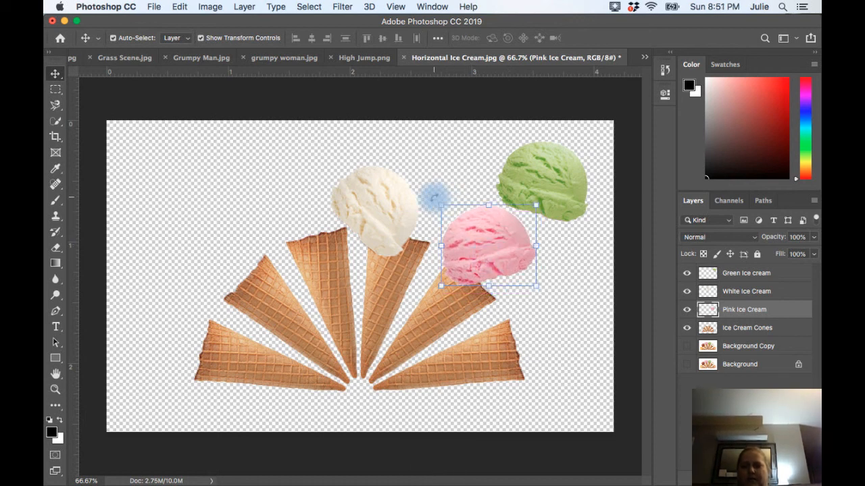
Rotate the Pink Ice Cream scoop about 63° to match the second cone from the right and nudge it slightly left
{"action": "left_click_drag", "start_coordinate": [434, 195], "coordinate": [509, 245]}
{"action": "key", "text": "Left"}
{"action": "key", "text": "Left"}
{"action": "key", "text": "Left"}
{"action": "key", "text": "Left"}
{"action": "key", "text": "Left"}
{"action": "key", "text": "Left"}
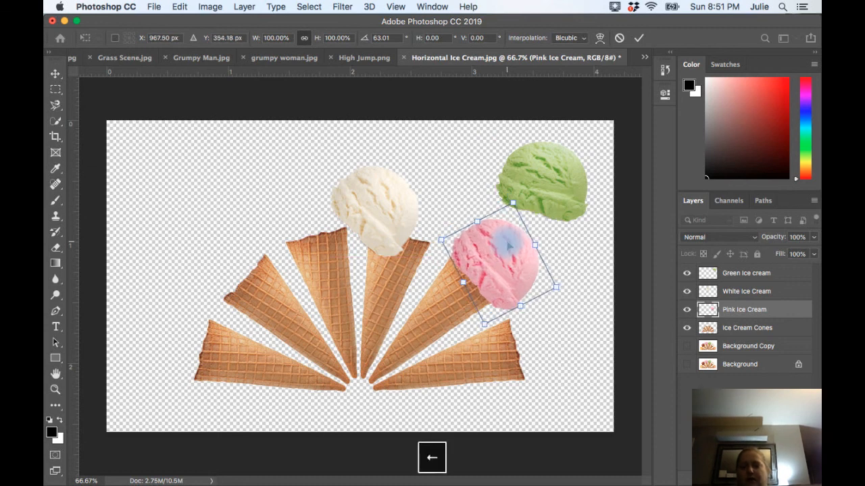
Nudge the rotated pink scoop up and slightly left until it sits squarely on its cone's rim, and apply the transform
{"action": "key", "text": "Up"}
{"action": "key", "text": "Up"}
{"action": "key", "text": "Up"}
{"action": "key", "text": "Up"}
{"action": "key", "text": "Up"}
{"action": "key", "text": "Up"}
{"action": "key", "text": "Up"}
{"action": "key", "text": "Up"}
{"action": "key", "text": "Up"}
{"action": "key", "text": "Up"}
{"action": "key", "text": "Up"}
{"action": "key", "text": "Up"}
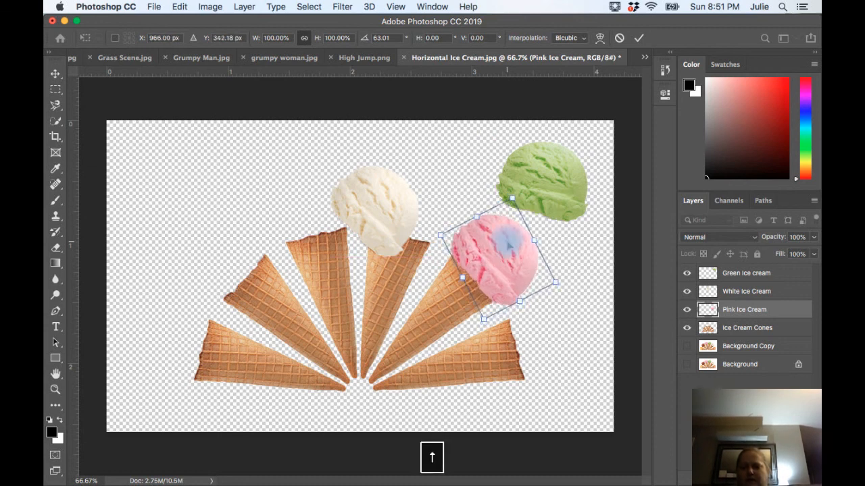
{"action": "key", "text": "Up"}
{"action": "key", "text": "Up"}
{"action": "key", "text": "Up"}
{"action": "key", "text": "Right"}
{"action": "key", "text": "Right"}
{"action": "key", "text": "Right"}
{"action": "key", "text": "Right"}
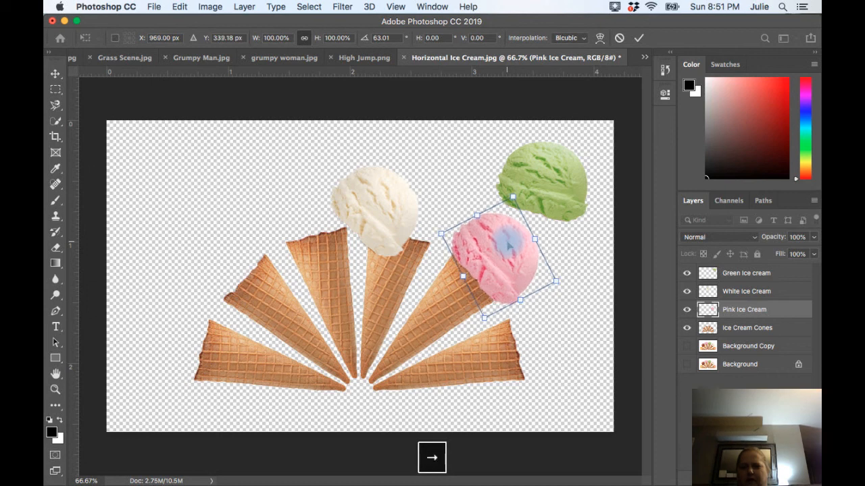
{"action": "key", "text": "Left"}
{"action": "key", "text": "Left"}
{"action": "key", "text": "Left"}
{"action": "key", "text": "Left"}
{"action": "key", "text": "Left"}
{"action": "key", "text": "Left"}
{"action": "key", "text": "Up"}
{"action": "key", "text": "Up"}
{"action": "key", "text": "Up"}
{"action": "key", "text": "Up"}
{"action": "key", "text": "Up"}
{"action": "key", "text": "Up"}
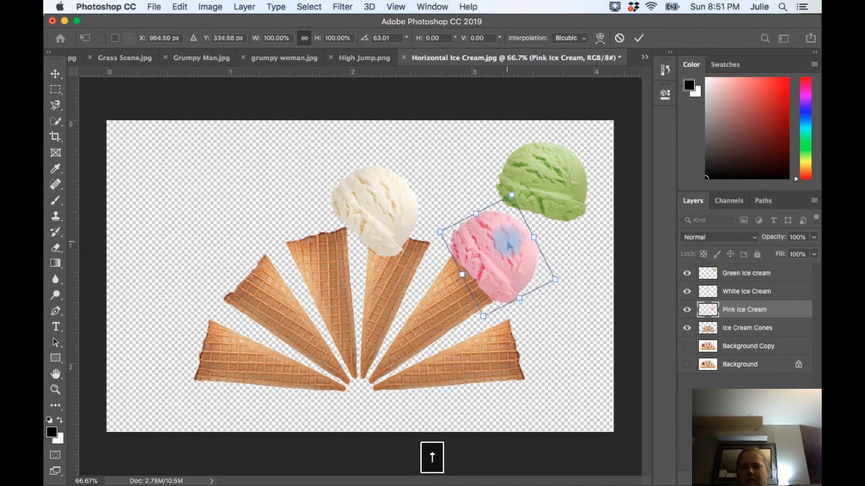
{"action": "key", "text": "Right"}
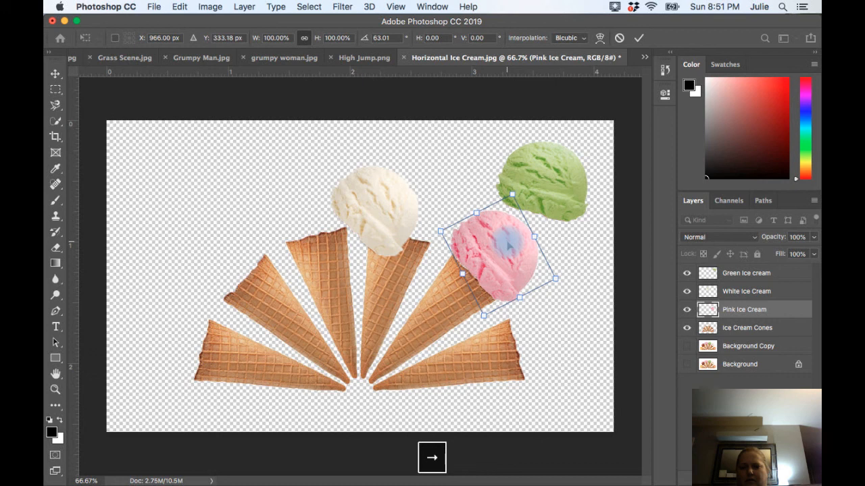
{"action": "key", "text": "Left"}
{"action": "key", "text": "Down"}
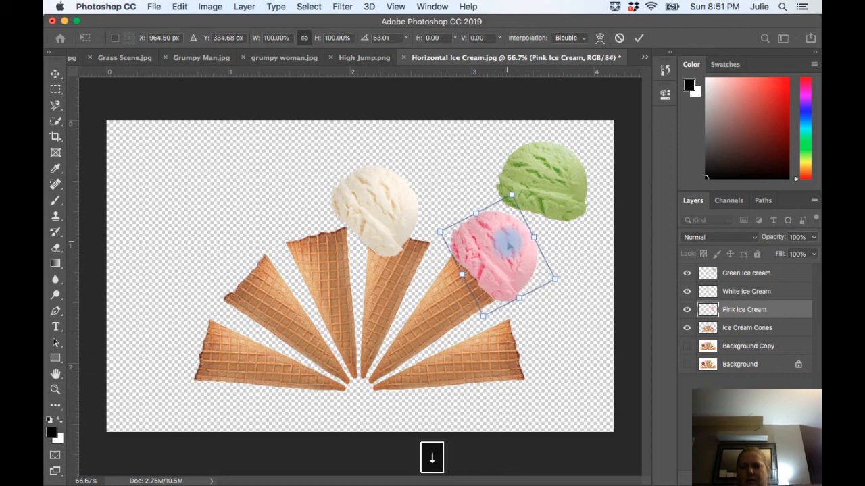
{"action": "key", "text": "Return"}
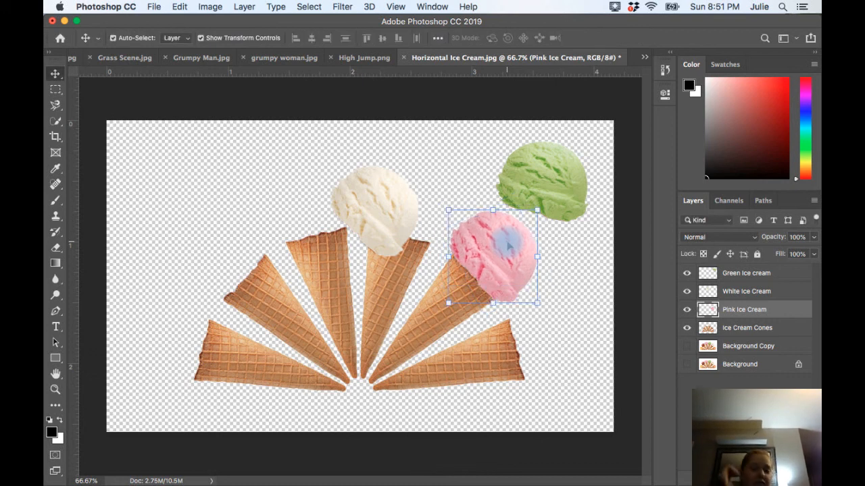
Move the White Ice Cream scoop onto the third cone from the right and rotate it about -22.3°
{"action": "left_click", "coordinate": [550, 192]}
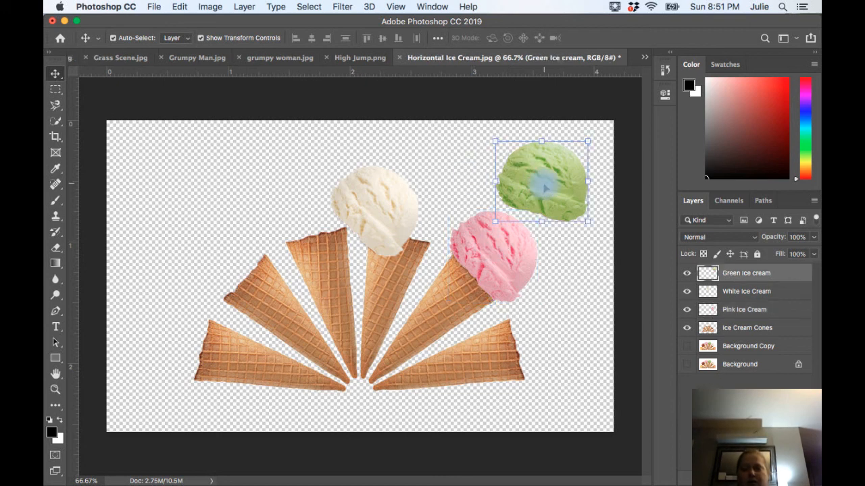
{"action": "left_click", "coordinate": [378, 196]}
{"action": "left_click_drag", "start_coordinate": [379, 202], "coordinate": [408, 201]}
{"action": "left_click", "coordinate": [459, 159]}
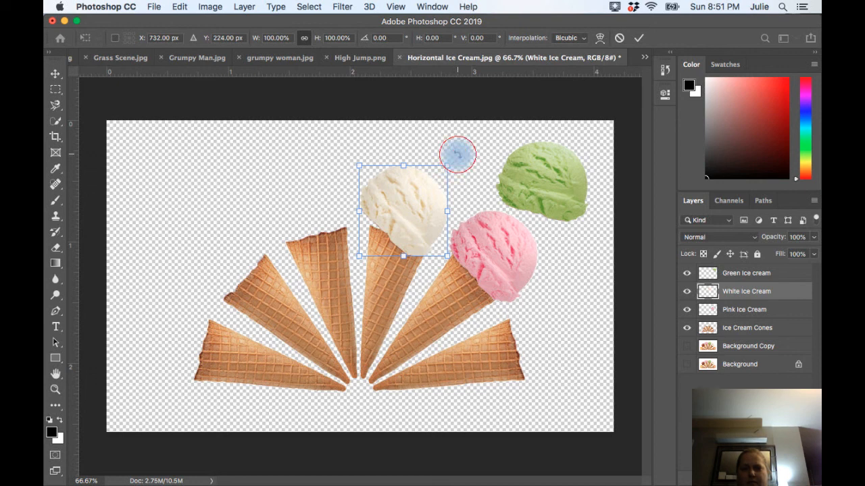
{"action": "left_click_drag", "start_coordinate": [456, 155], "coordinate": [432, 142]}
Nudge the white scoop right and slightly down so it sits centred on its cone, and apply the transform
{"action": "key", "text": "Right"}
{"action": "key", "text": "Right"}
{"action": "key", "text": "Right"}
{"action": "key", "text": "Right"}
{"action": "key", "text": "Right"}
{"action": "key", "text": "Right"}
{"action": "key", "text": "Right"}
{"action": "key", "text": "Right"}
{"action": "key", "text": "Right"}
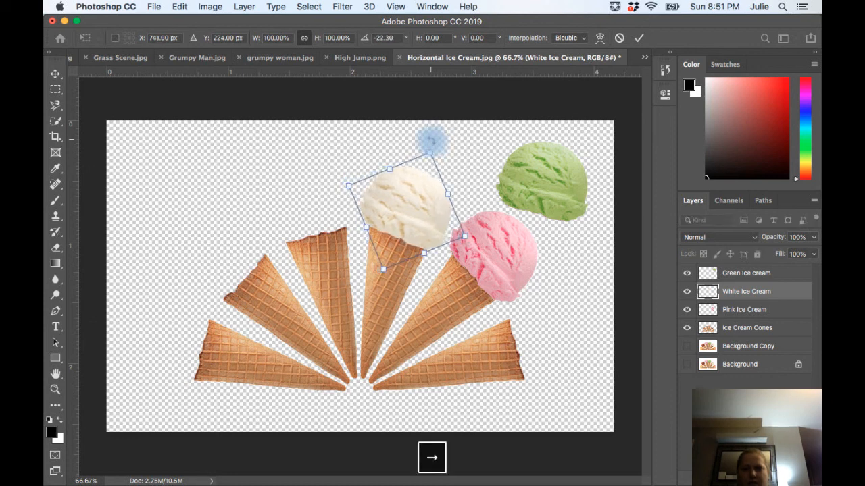
{"action": "key", "text": "Right"}
{"action": "key", "text": "Left"}
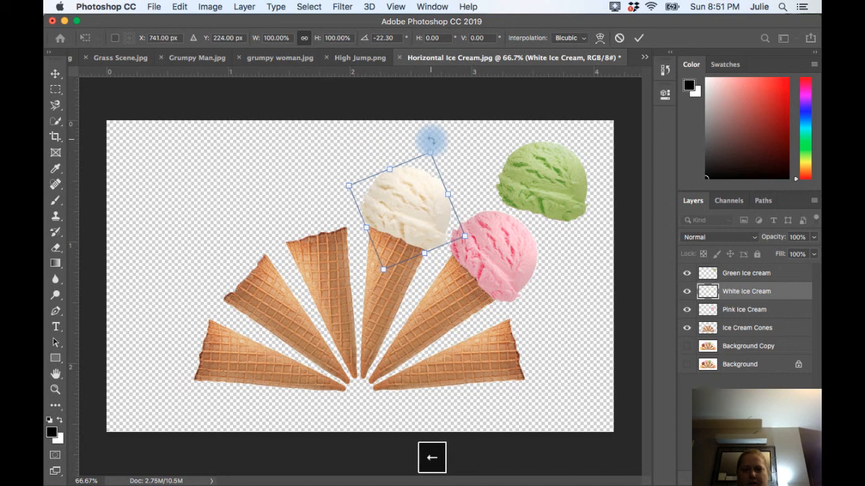
{"action": "key", "text": "Down"}
{"action": "key", "text": "Down"}
{"action": "key", "text": "Down"}
{"action": "key", "text": "Right"}
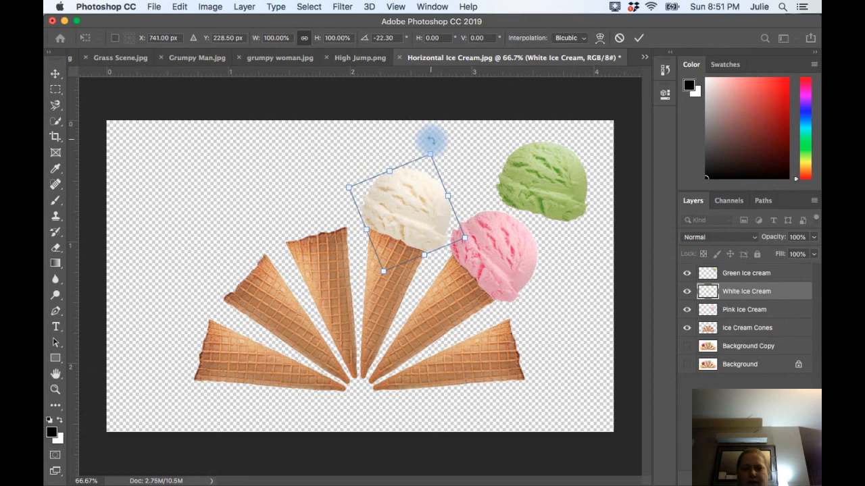
{"action": "key", "text": "Return"}
Move the Green Ice cream scoop onto the third cone from the left and rotate it about -26.85°
{"action": "left_click", "coordinate": [524, 178]}
{"action": "left_click_drag", "start_coordinate": [528, 182], "coordinate": [307, 190]}
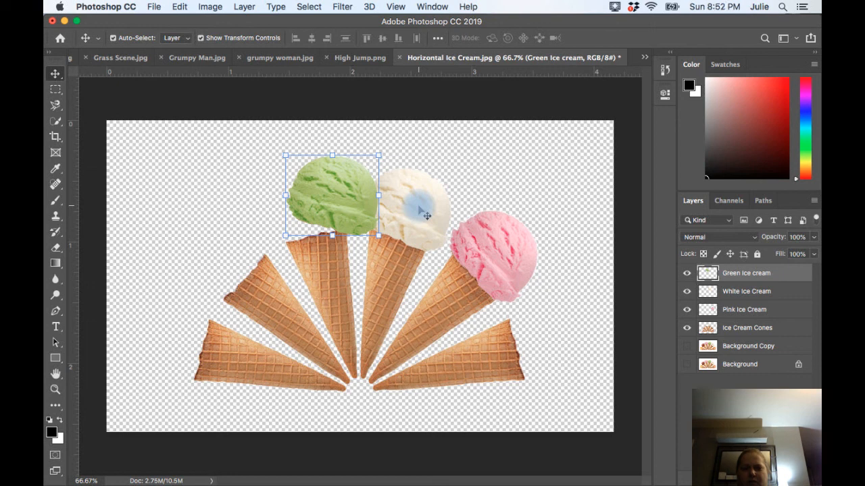
{"action": "left_click_drag", "start_coordinate": [320, 192], "coordinate": [301, 199]}
{"action": "left_click_drag", "start_coordinate": [254, 154], "coordinate": [240, 187]}
{"action": "left_click_drag", "start_coordinate": [291, 201], "coordinate": [284, 208]}
Nudge the green scoop up and right so it sits centred on its cone, and apply the transform
{"action": "key", "text": "Up"}
{"action": "key", "text": "Up"}
{"action": "key", "text": "Up"}
{"action": "key", "text": "Up"}
{"action": "key", "text": "Up"}
{"action": "key", "text": "Up"}
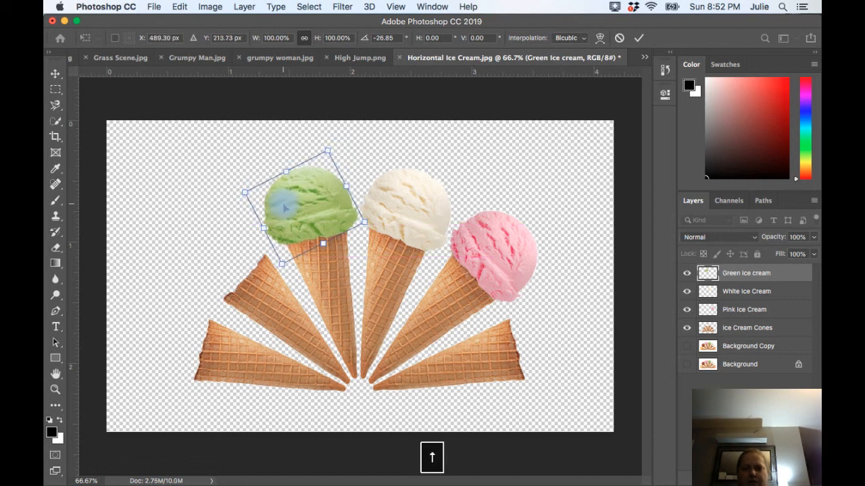
{"action": "key", "text": "Right"}
{"action": "key", "text": "Right"}
{"action": "key", "text": "Right"}
{"action": "key", "text": "Right"}
{"action": "key", "text": "Right"}
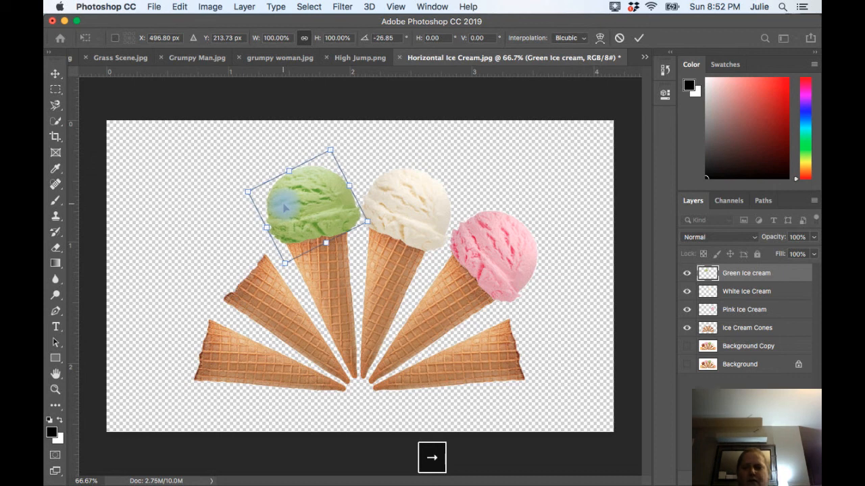
{"action": "key", "text": "Return"}
Activate the Magnetic Lasso Tool
{"action": "key", "text": "alt+super+minus"}
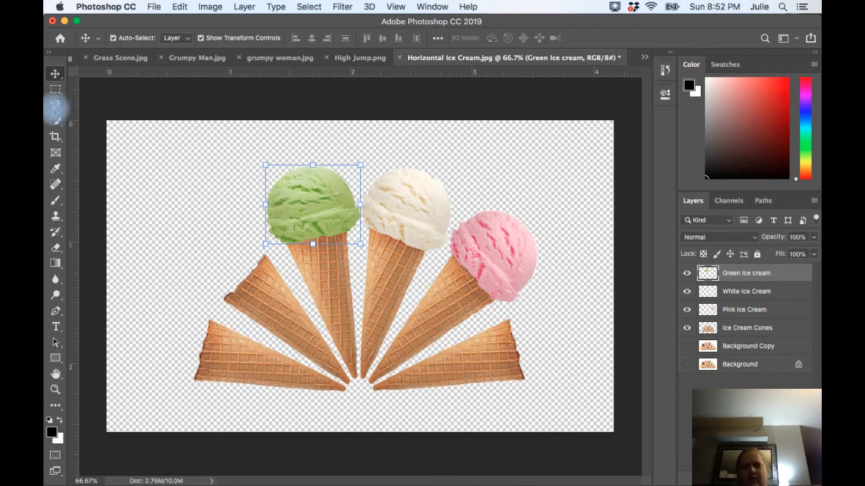
{"action": "mouse_move", "coordinate": [56, 121]}
{"action": "left_mouse_down"}
{"action": "mouse_move", "coordinate": [84, 133]}
{"action": "mouse_move", "coordinate": [54, 109]}
{"action": "left_mouse_up"}
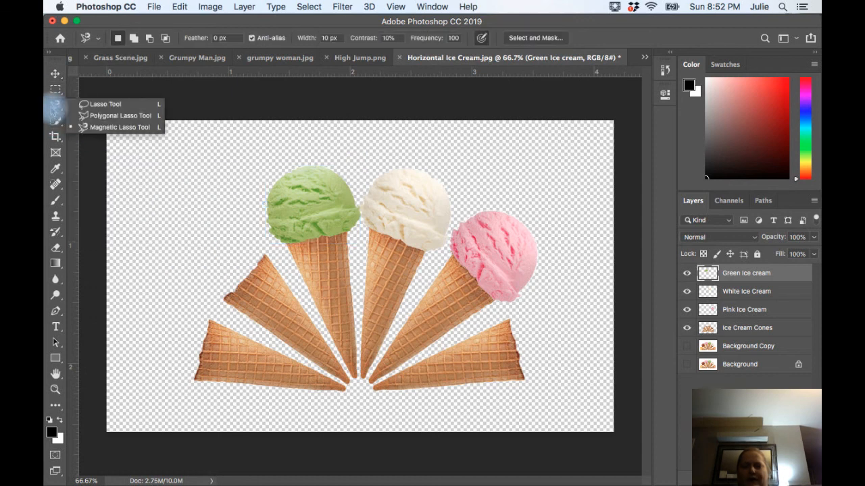
{"action": "left_click", "coordinate": [54, 109]}
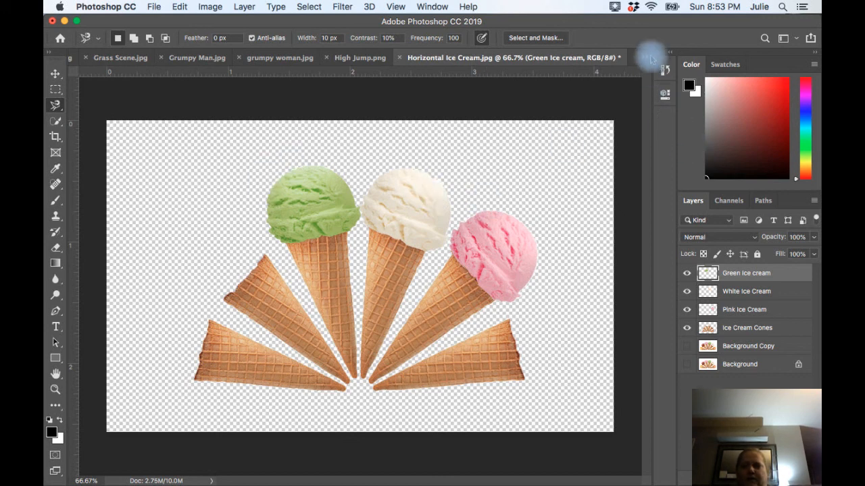
Switch to the open Walking Elephant.JPG document with the whole image in view
{"action": "left_click", "coordinate": [645, 58]}
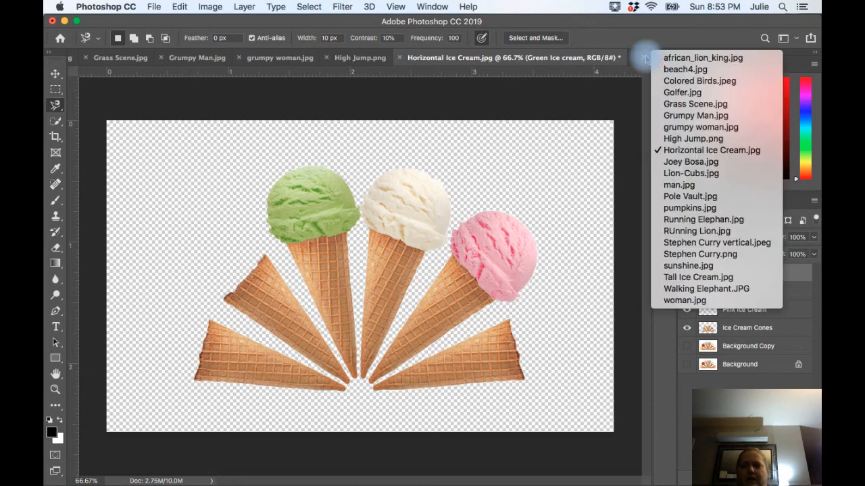
{"action": "left_click", "coordinate": [673, 289]}
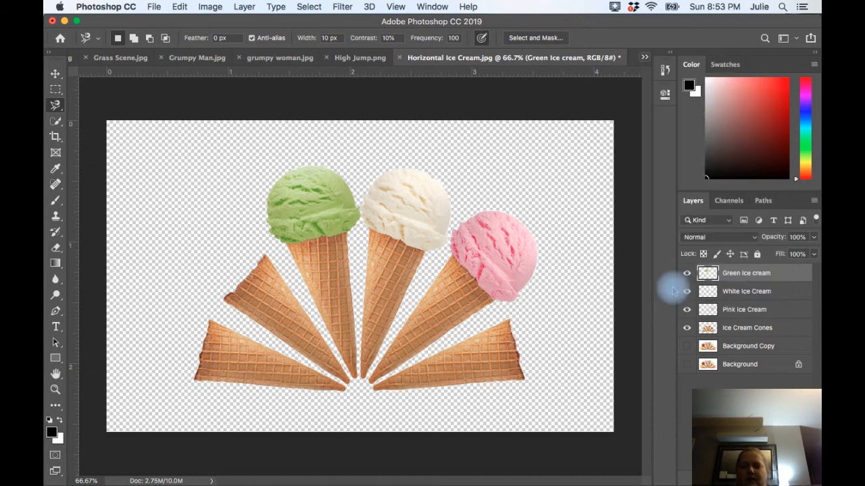
{"action": "key", "text": "alt+super+minus"}
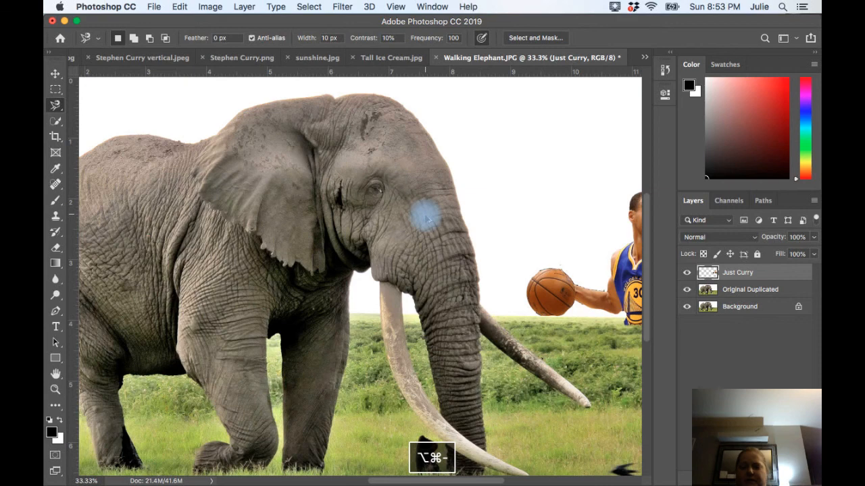
{"action": "key", "text": "super+minus"}
{"action": "key", "text": "super+minus"}
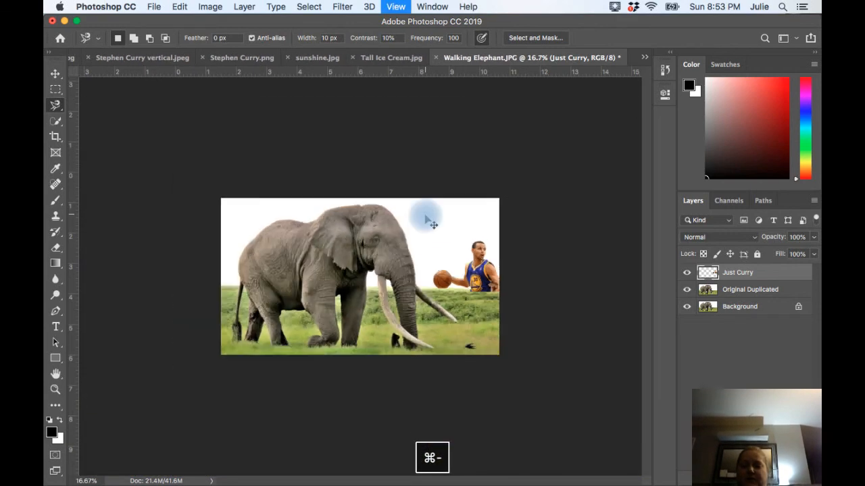
{"action": "key", "text": "super+minus"}
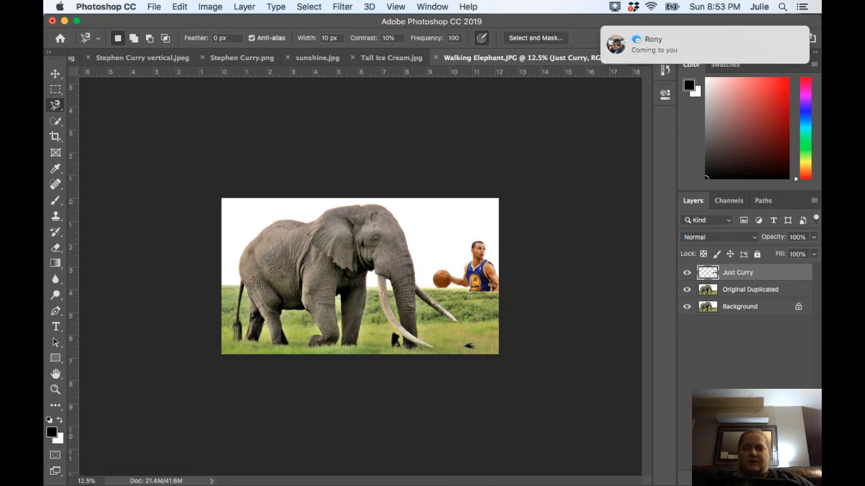
Mark the incoming message notification as read to clear it from the workspace
{"action": "mouse_move", "coordinate": [782, 39]}
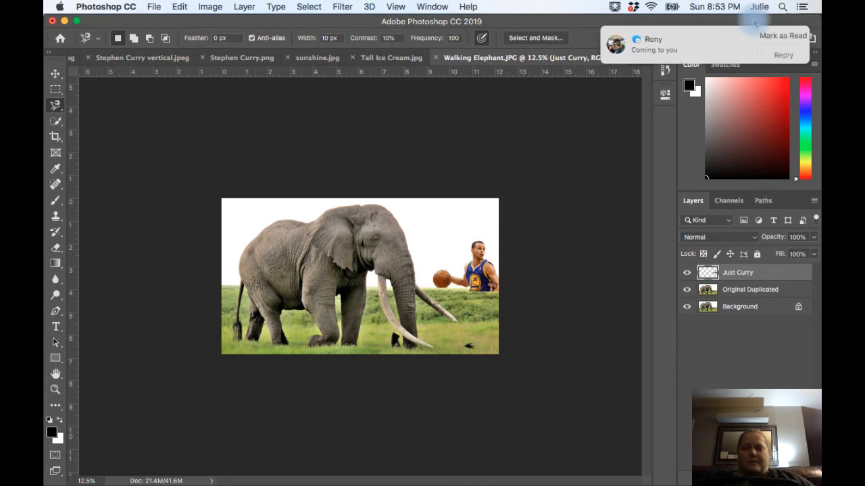
{"action": "left_click", "coordinate": [785, 39]}
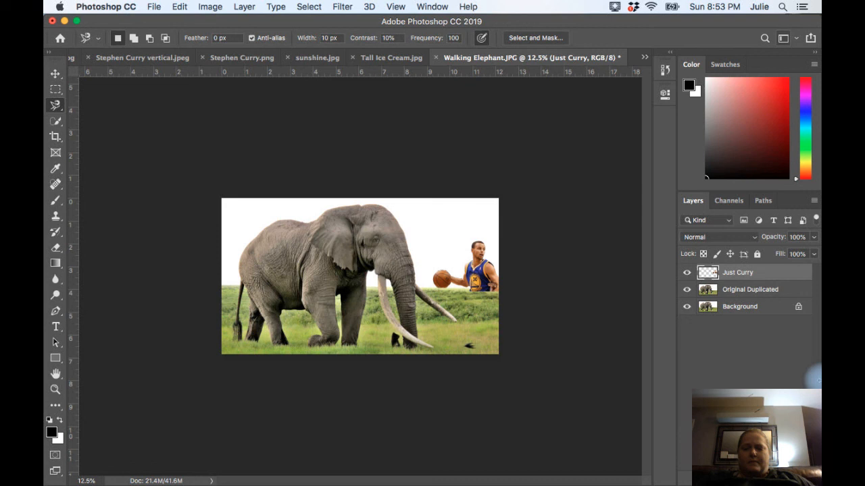